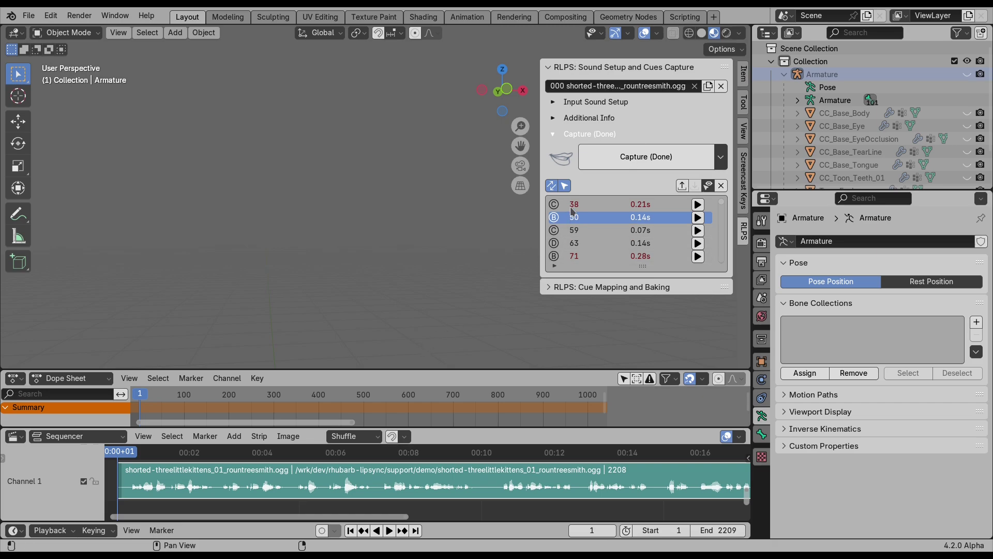
Play back the captured sound from frame 1 to preview the mouth cues
key(space)
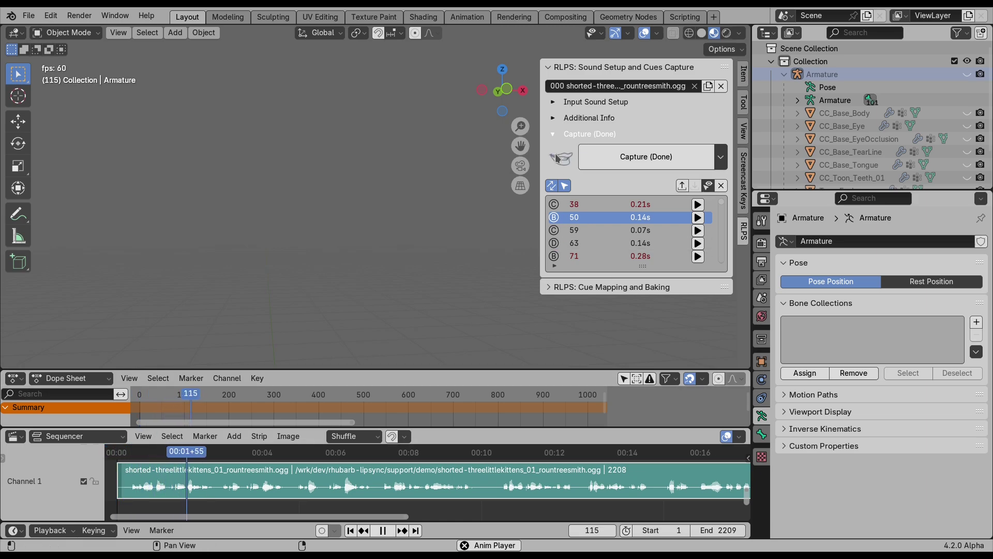
key(space)
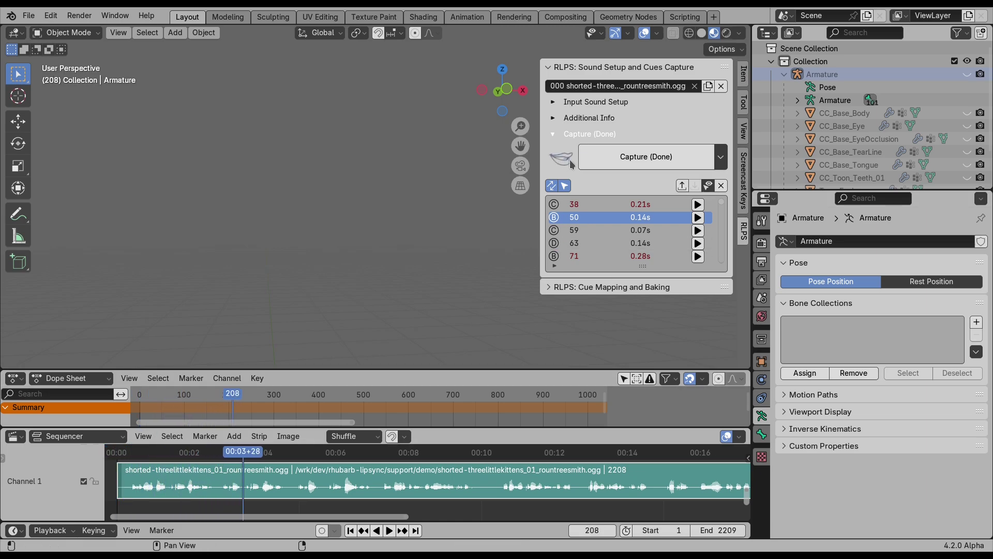
Collapse the Sound Setup and Cues Capture panel, and unhide and select the armature together with its child head meshes
click(618, 67)
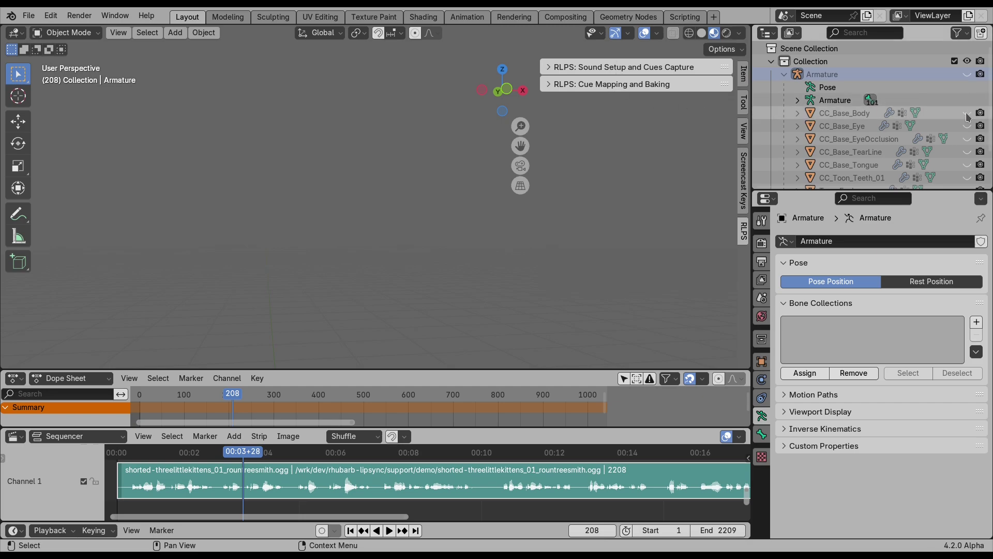
shift+click(967, 73)
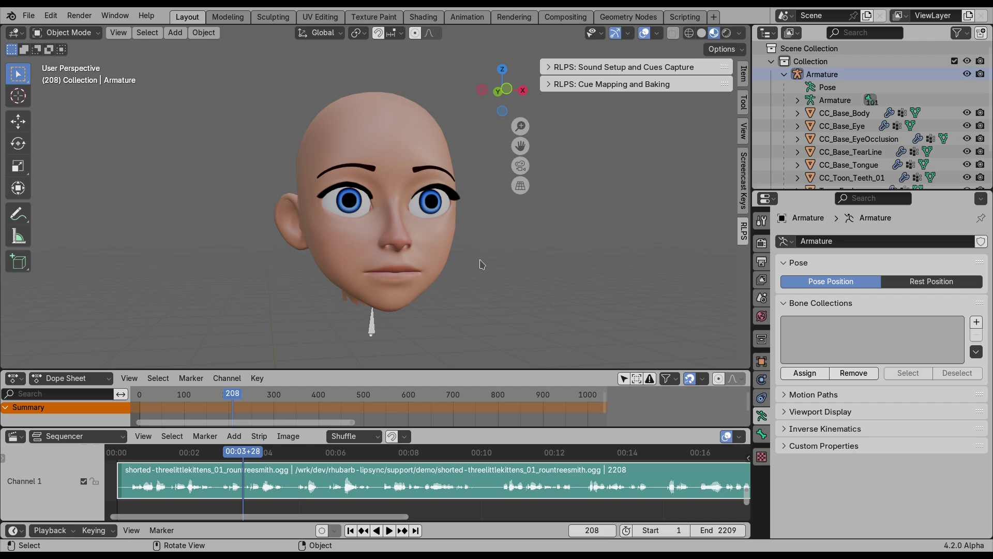
click(372, 327)
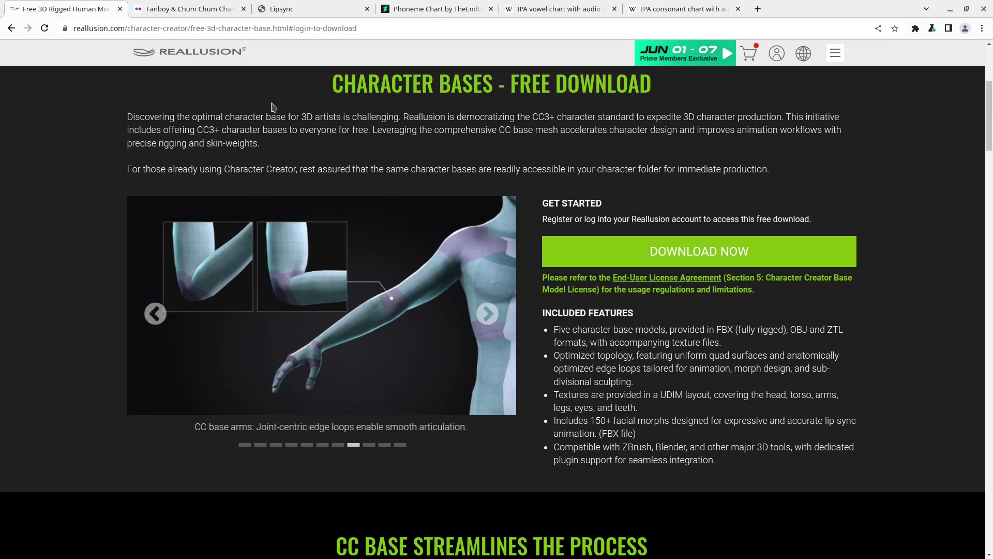
Switch to the web browser and examine Reallusion's free 3D character base download page
scroll(219, 171, up, 4)
scroll(226, 222, up, 1)
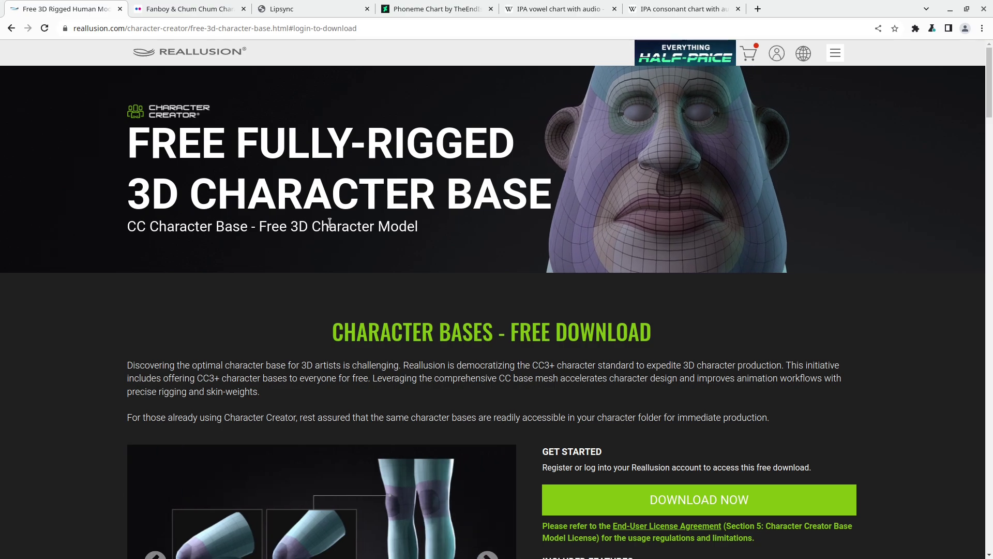
scroll(280, 253, down, 1)
scroll(279, 254, down, 2)
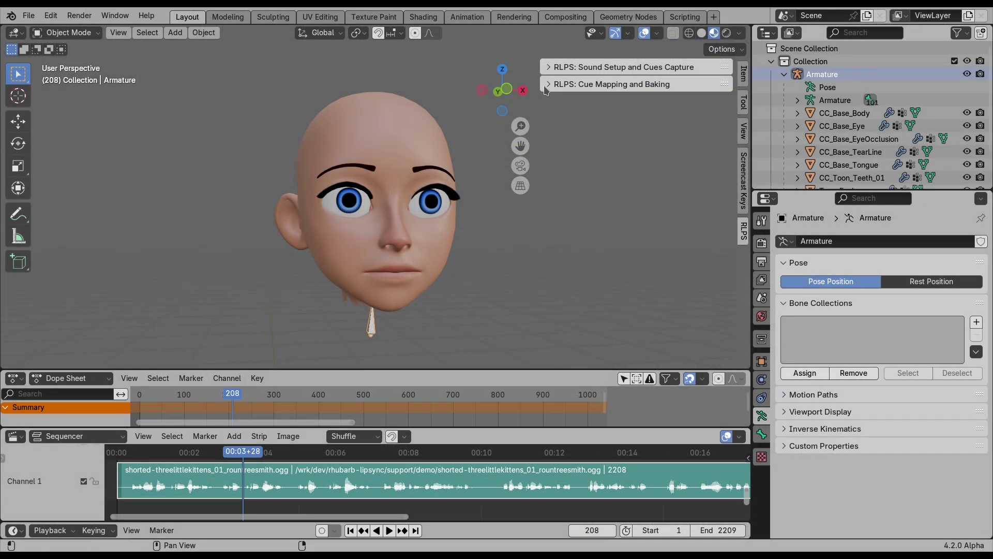
Initialize the cue mapping list for the armature under Cue Mapping and Baking
click(547, 88)
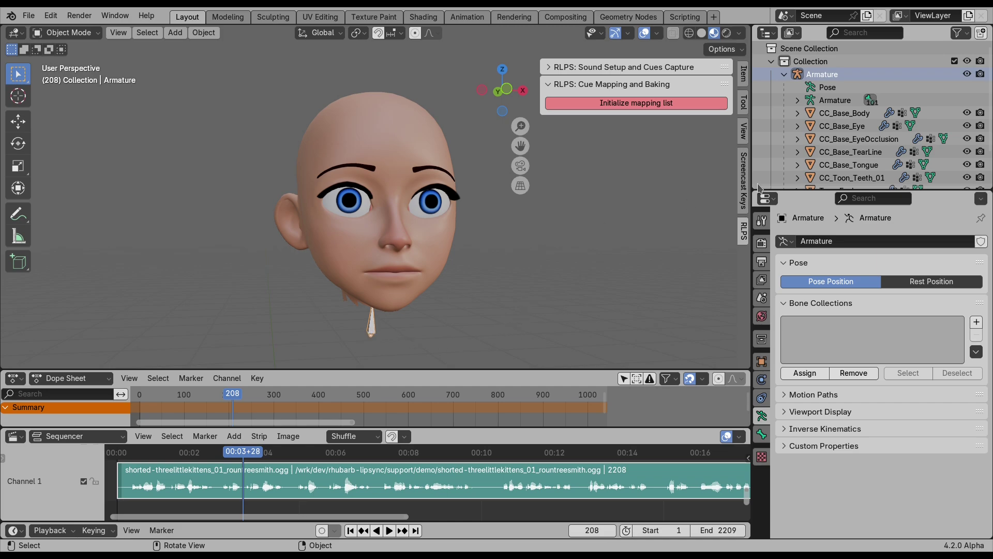
click(837, 101)
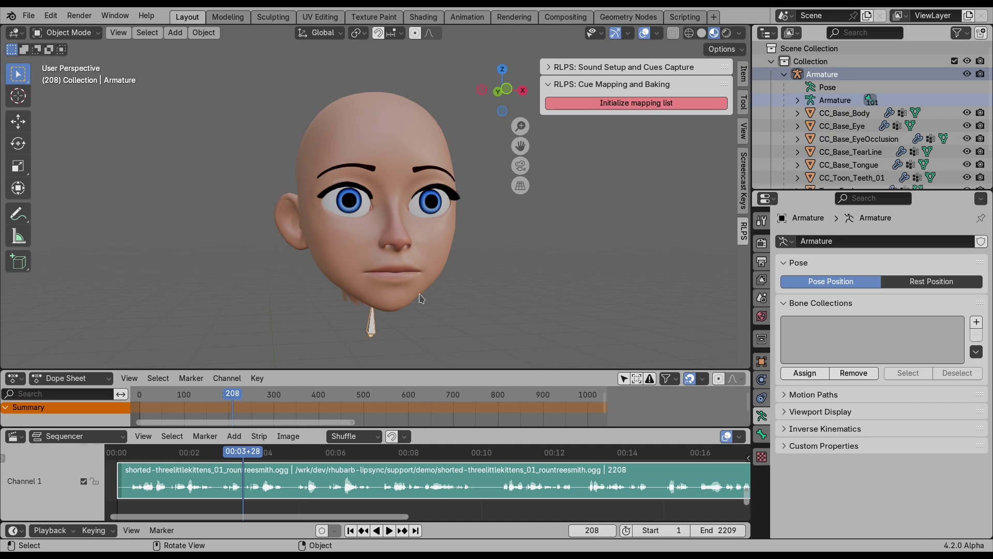
click(618, 106)
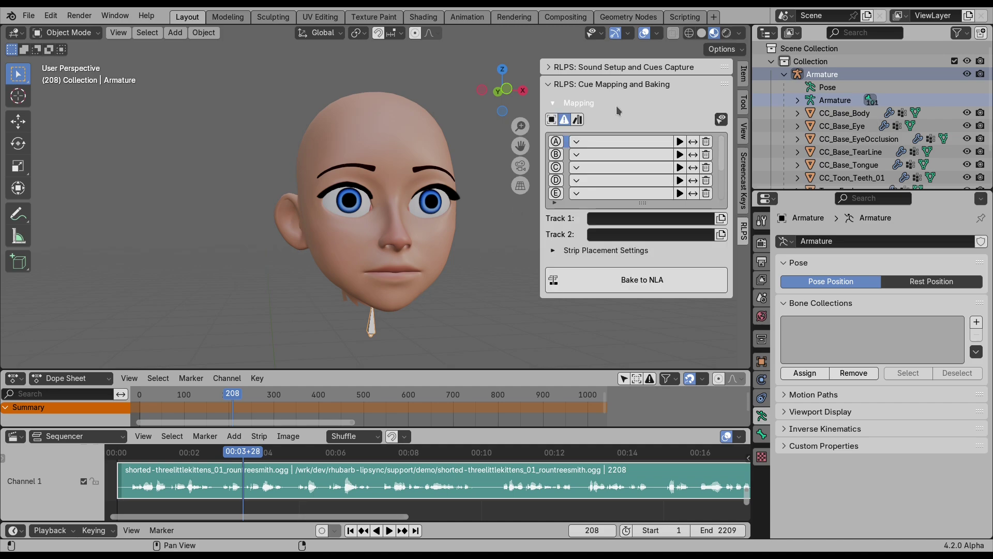
Initialize a separate cue mapping list for the CC_Base_Body mesh
click(370, 137)
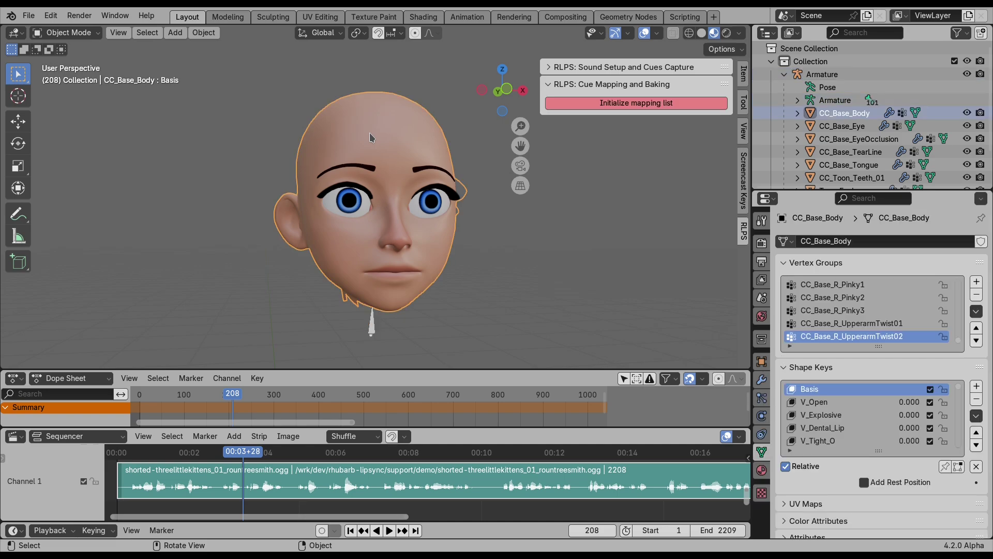
click(678, 104)
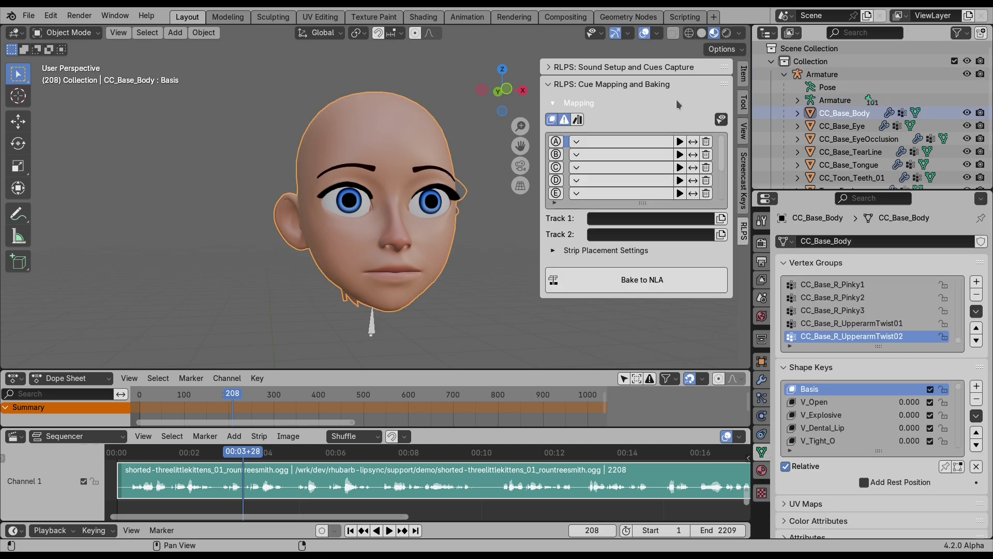
Collapse the armature's Mapping section and set its bones to display In Front of the head mesh
click(372, 325)
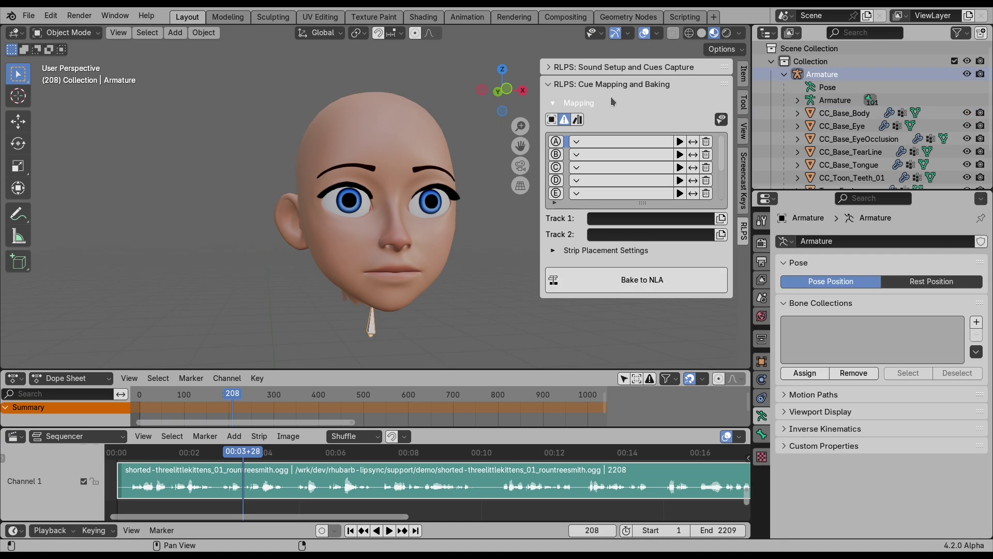
click(576, 102)
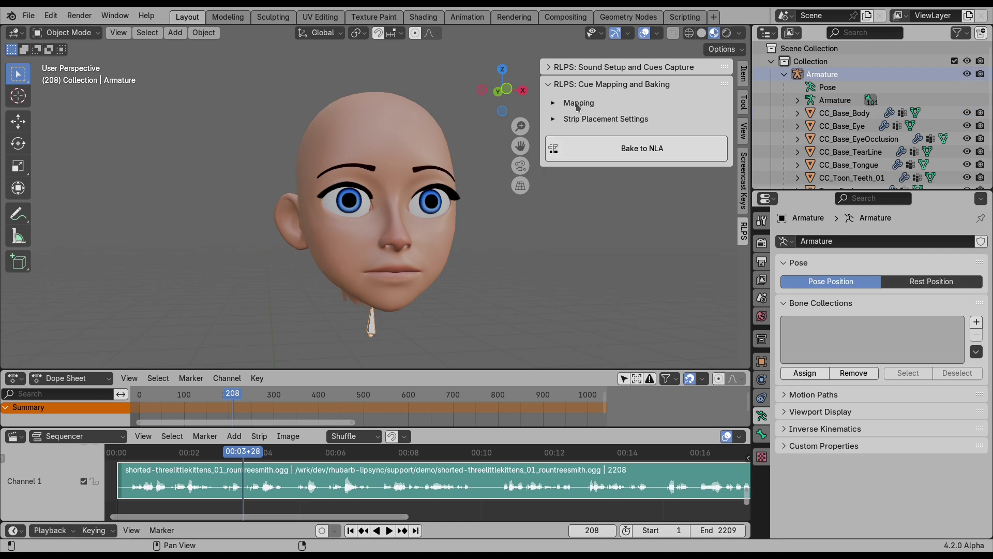
click(784, 413)
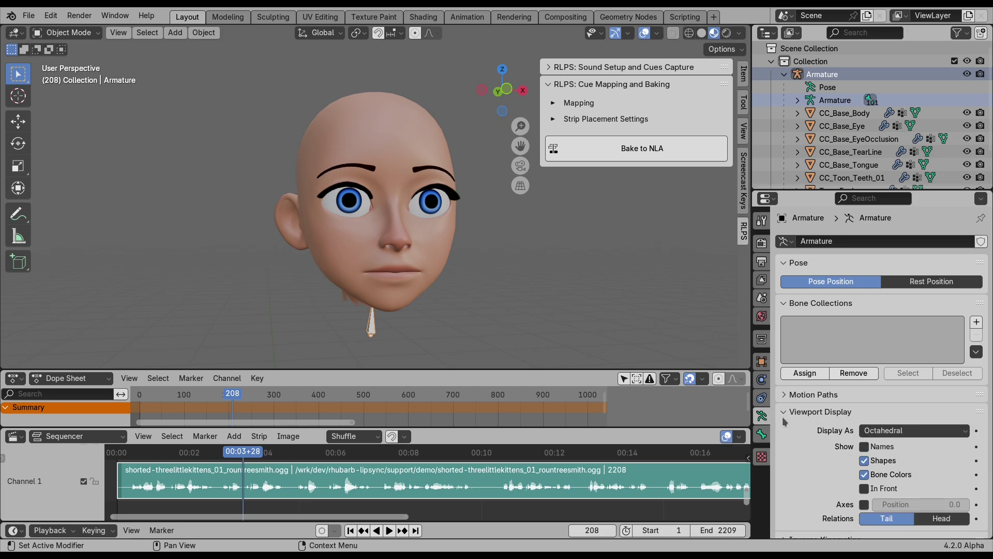
click(864, 489)
middle_drag(466, 253, 411, 309)
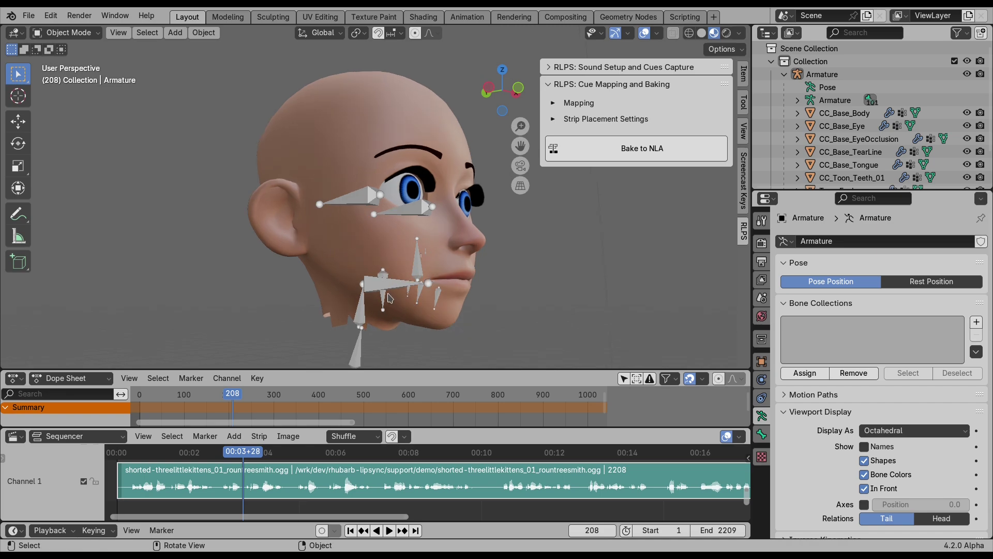
Put the armature into Pose Mode
click(386, 300)
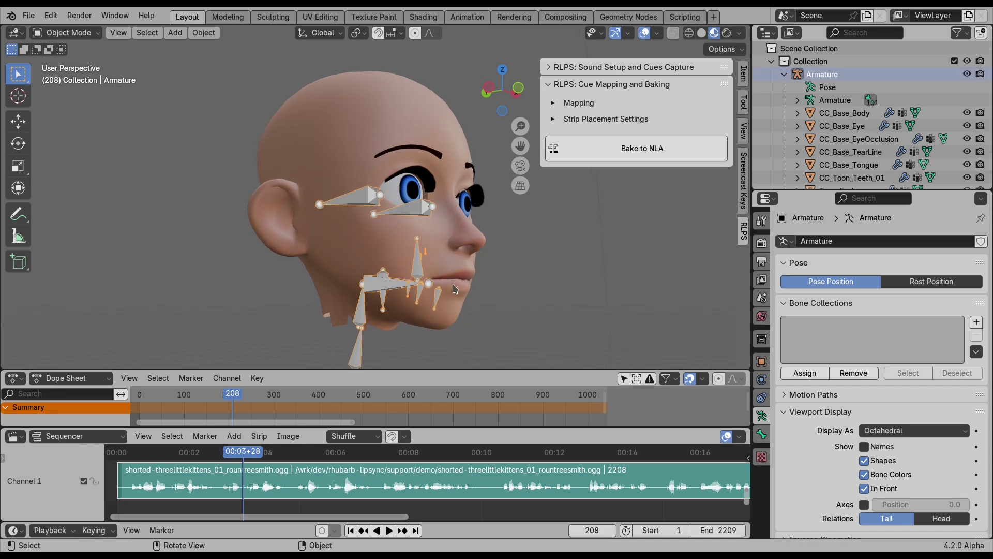
key(ctrl+Tab)
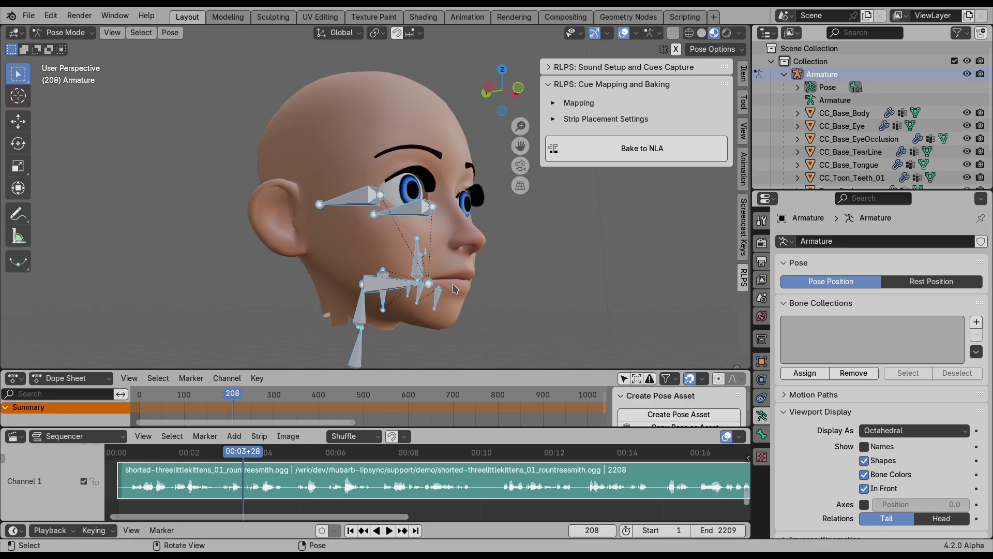
Try rotating the CC_Base_JawRoot and CC_Base_Tongue02 bones to see how they move the mouth
click(376, 288)
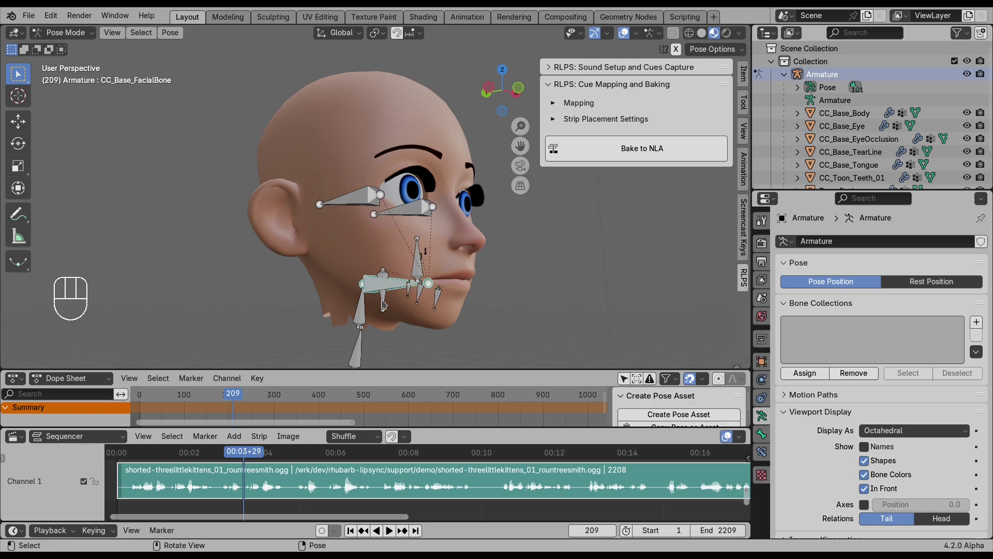
click(383, 305)
key(r)
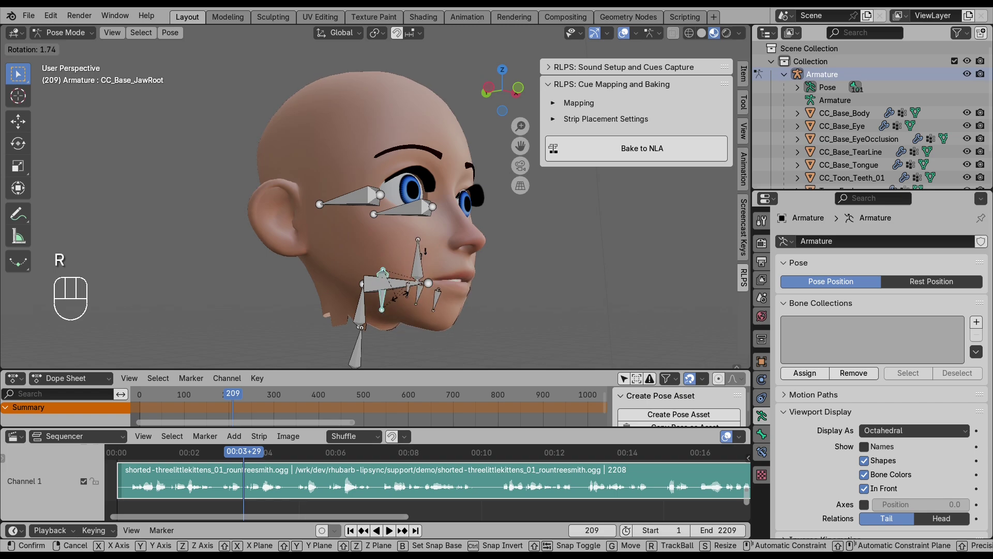
click(414, 303)
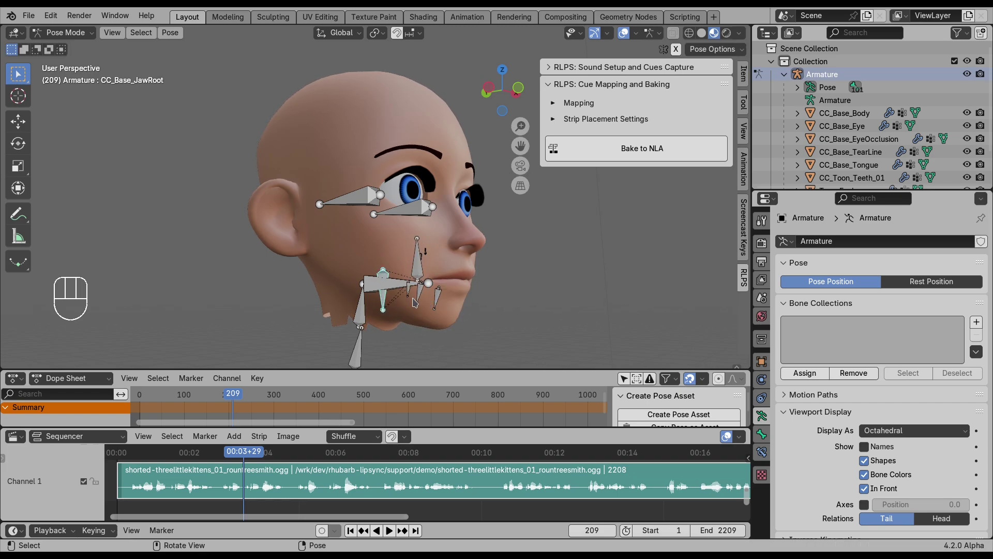
click(420, 297)
key(r)
click(429, 298)
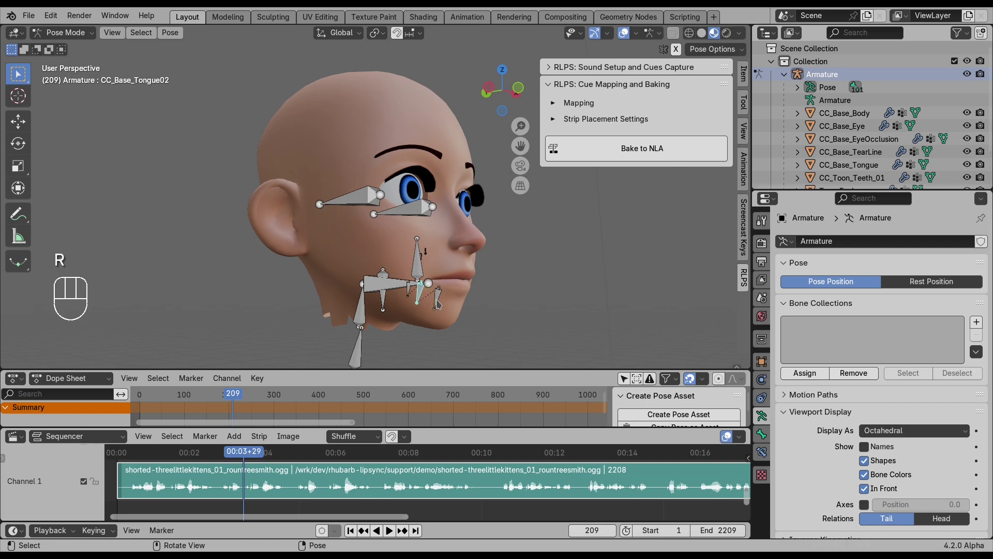
click(436, 299)
click(419, 292)
Hide every bone except the jaw root and the three tongue bones
click(385, 300)
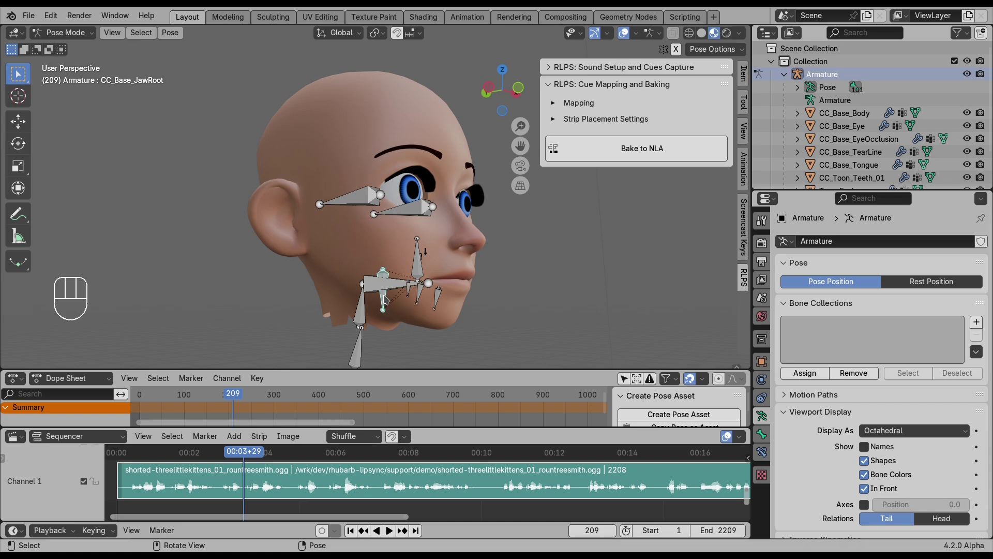
shift+click(423, 297)
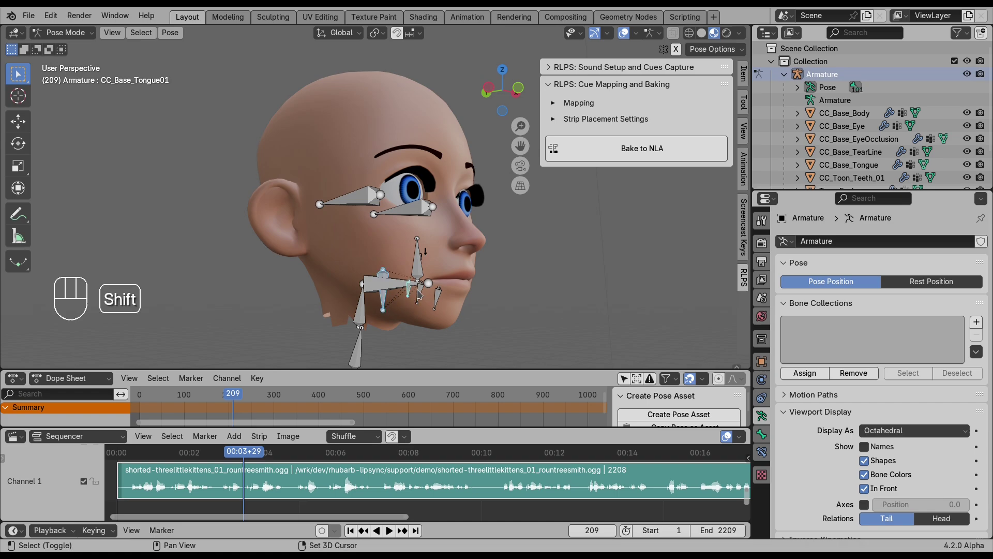
shift+click(418, 293)
key(ctrl+i)
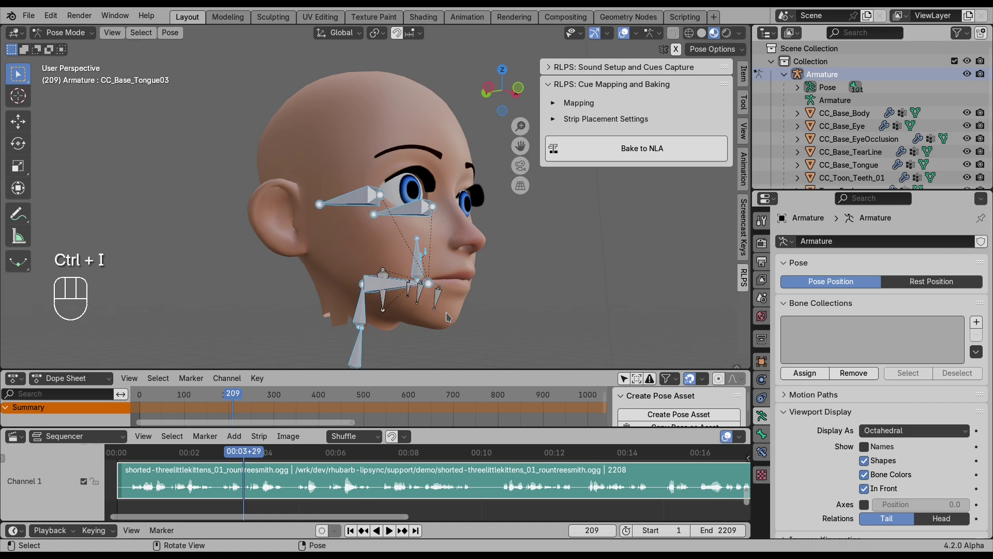
key(h)
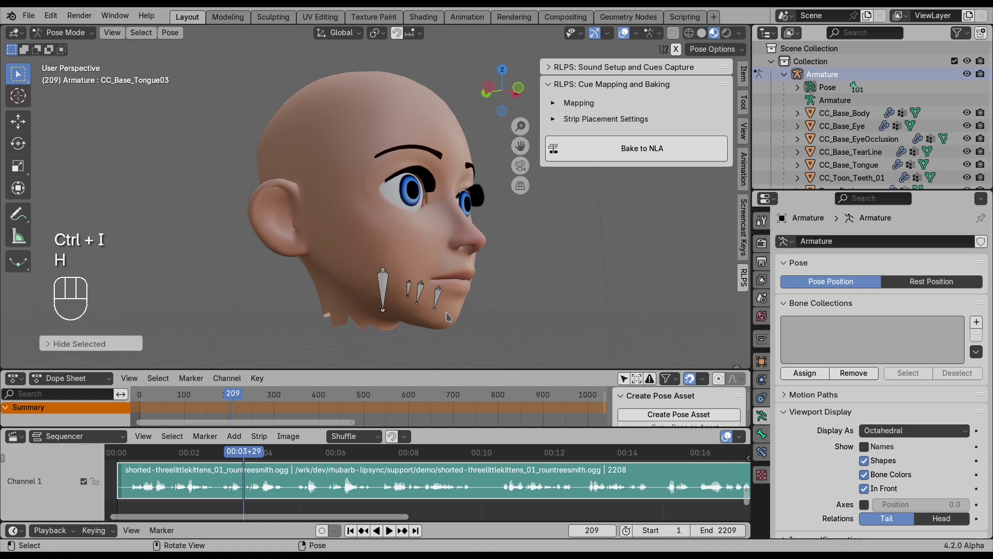
Set the CC_Base_JawRoot bone's rotation mode to XYZ Euler
click(387, 299)
middle_drag(628, 265, 573, 276)
click(743, 77)
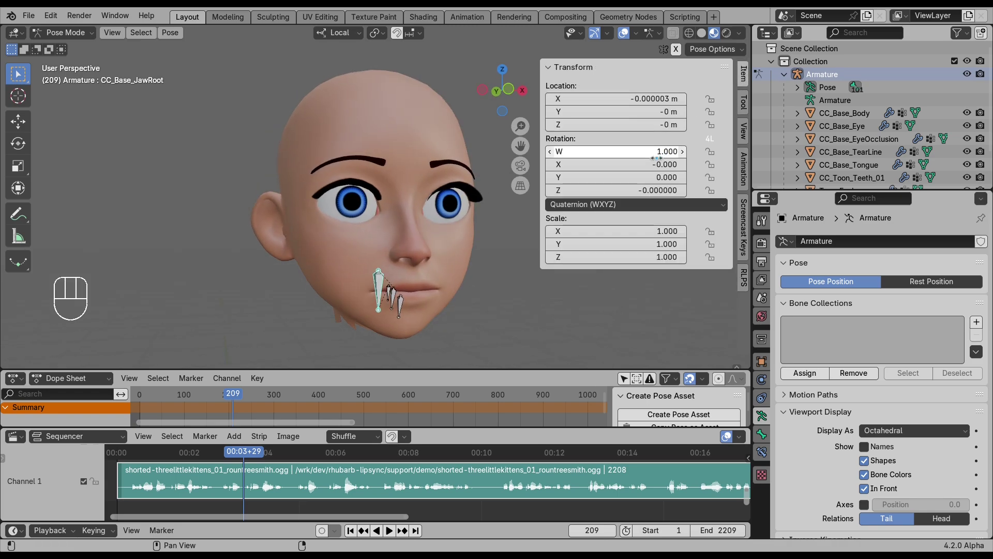
click(614, 204)
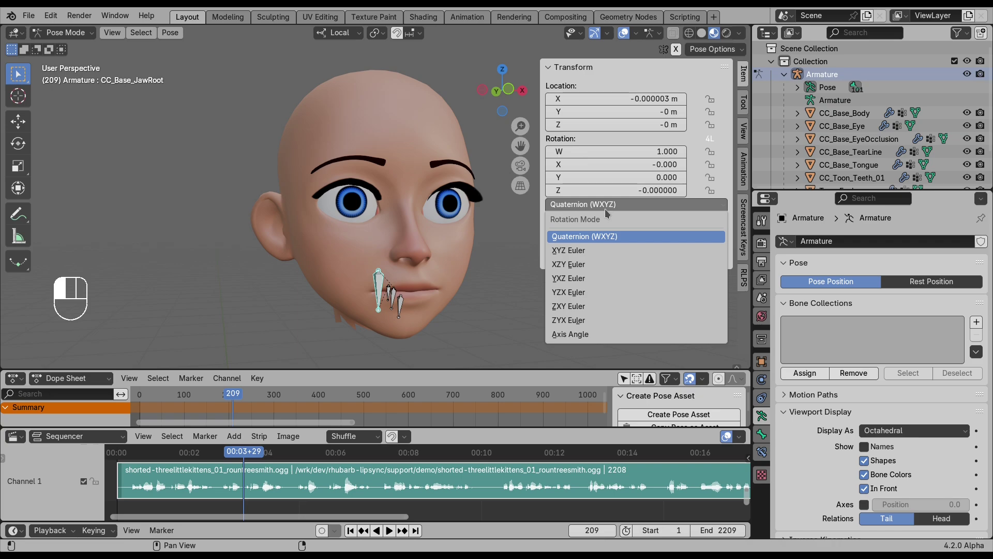
click(594, 253)
key(r)
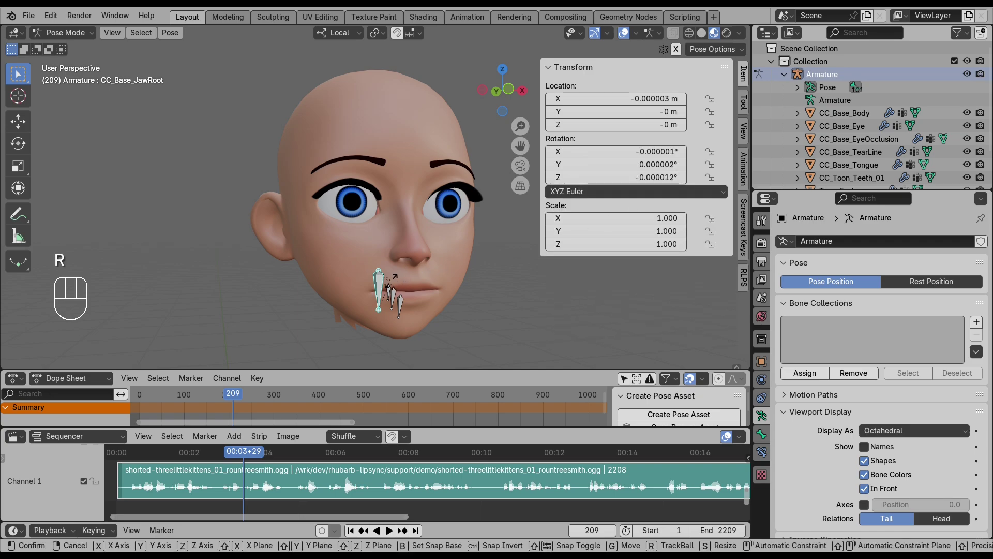
right_click(455, 264)
Lock the jaw root bone's X, Y and Z location and test its rotation about local Z
drag(711, 99, 710, 178)
key(r)
right_click(478, 252)
click(709, 154)
key(r)
key(z)
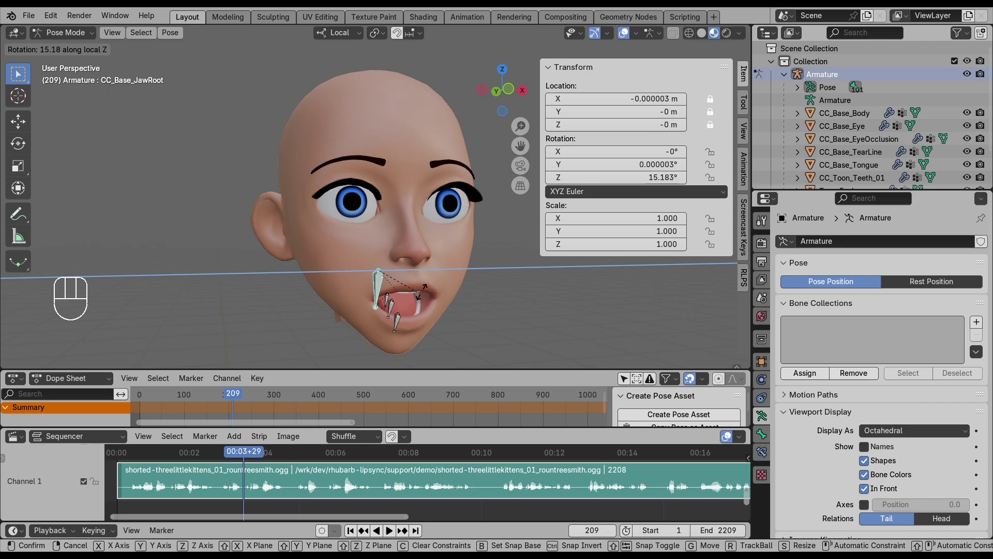
right_click(455, 268)
Rotate the jaw root bone to open the character's mouth
key(r)
right_click(382, 224)
key(r)
click(450, 300)
Set the rotation mode of the three tongue bones to XYZ Euler
click(387, 298)
key(r)
click(595, 205)
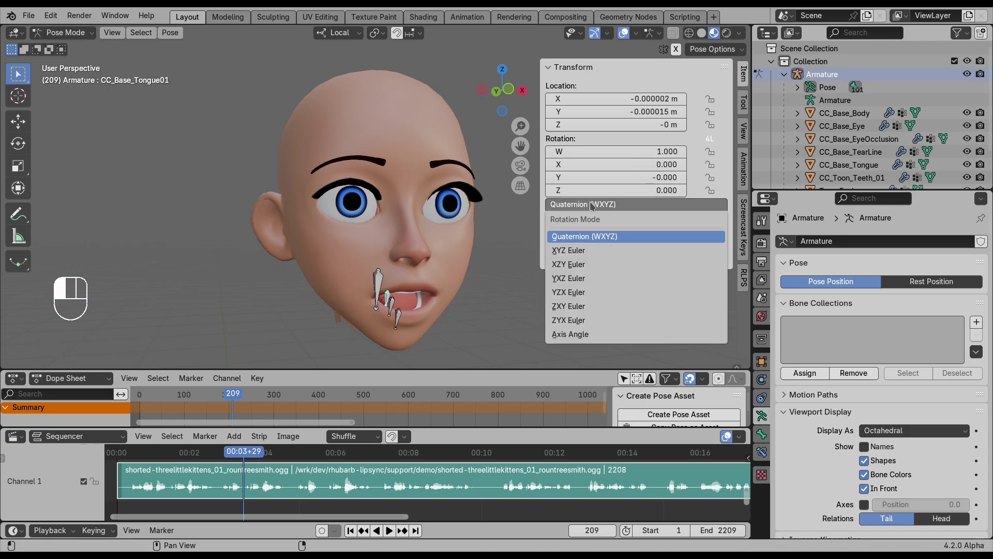
click(579, 251)
shift+click(391, 305)
key(r)
key(z)
shift+click(397, 318)
click(579, 205)
click(574, 251)
Lock the X and Y rotation of the tongue bones, leaving only Z rotation free
click(387, 298)
key(r)
drag(710, 152, 710, 164)
right_click(455, 269)
click(391, 306)
click(398, 318)
key(Escape)
click(392, 304)
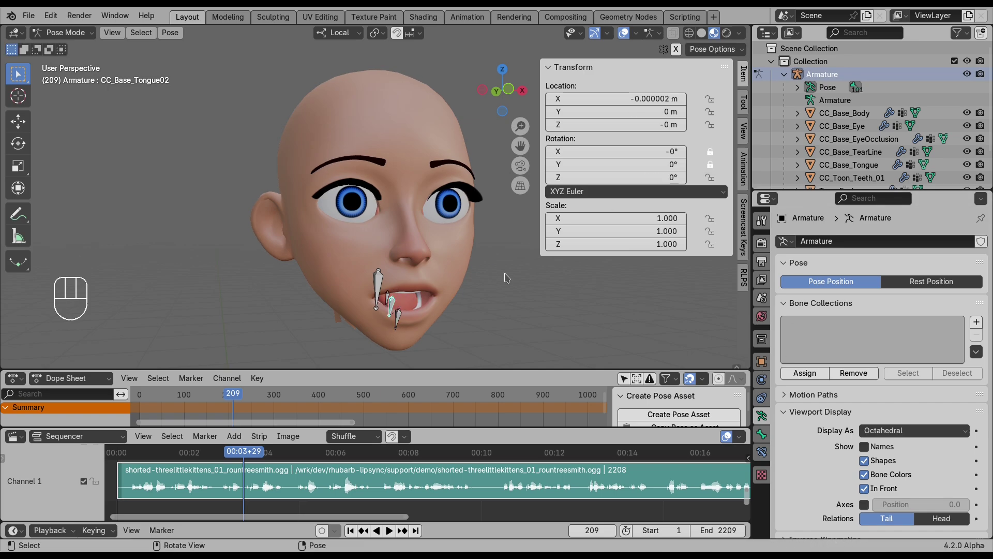
Test moving the frontmost tongue bone along its local axes, and lock its X and Z location
click(395, 325)
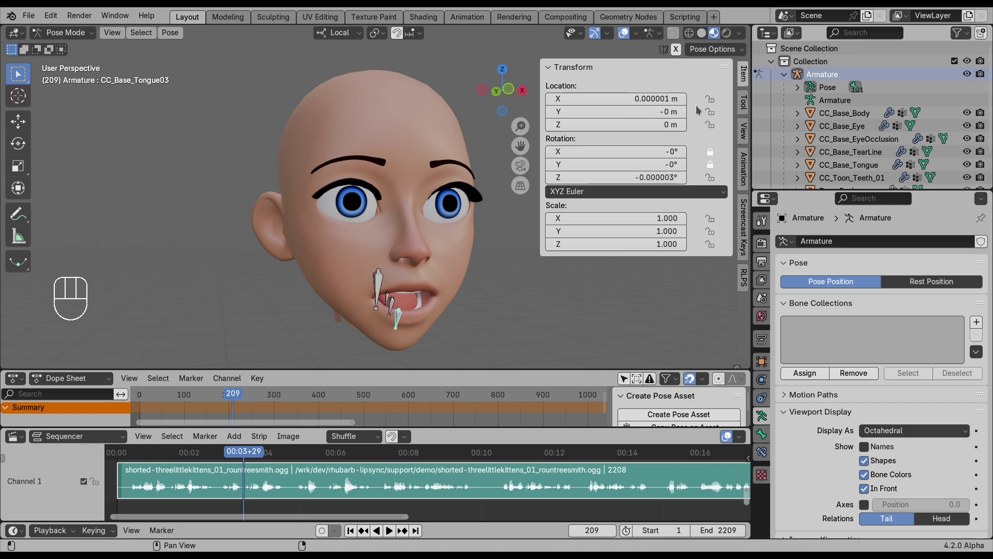
key(g)
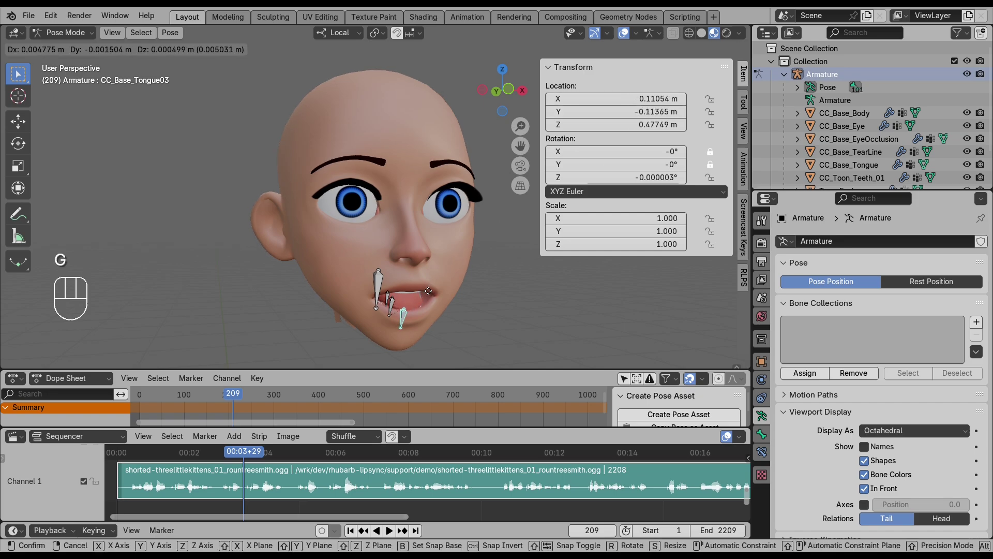
key(z)
key(z)
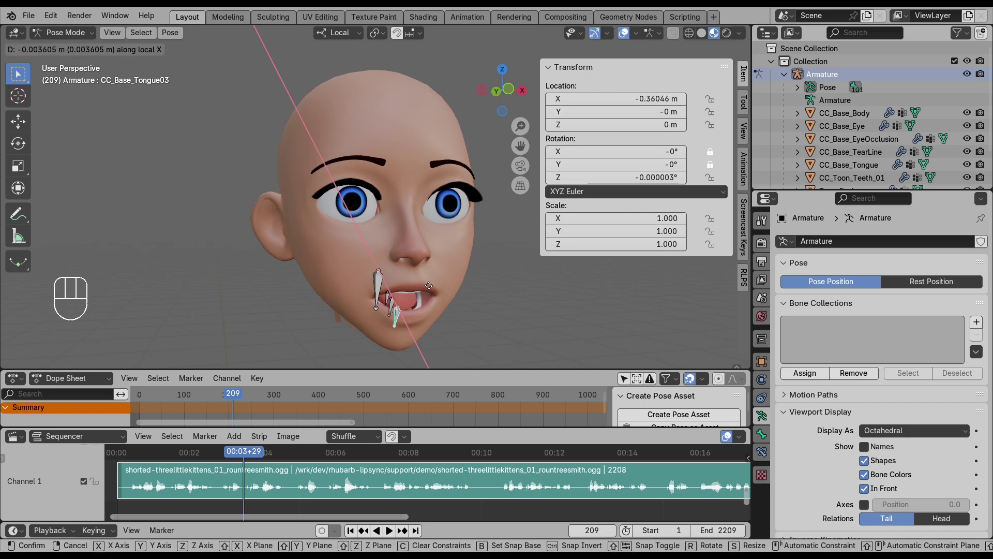
key(y)
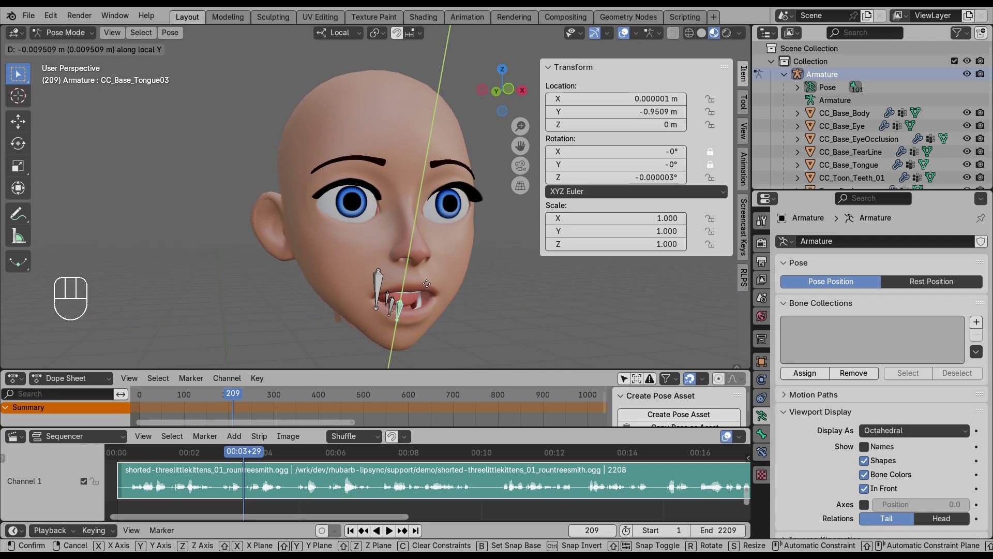
key(Escape)
click(710, 98)
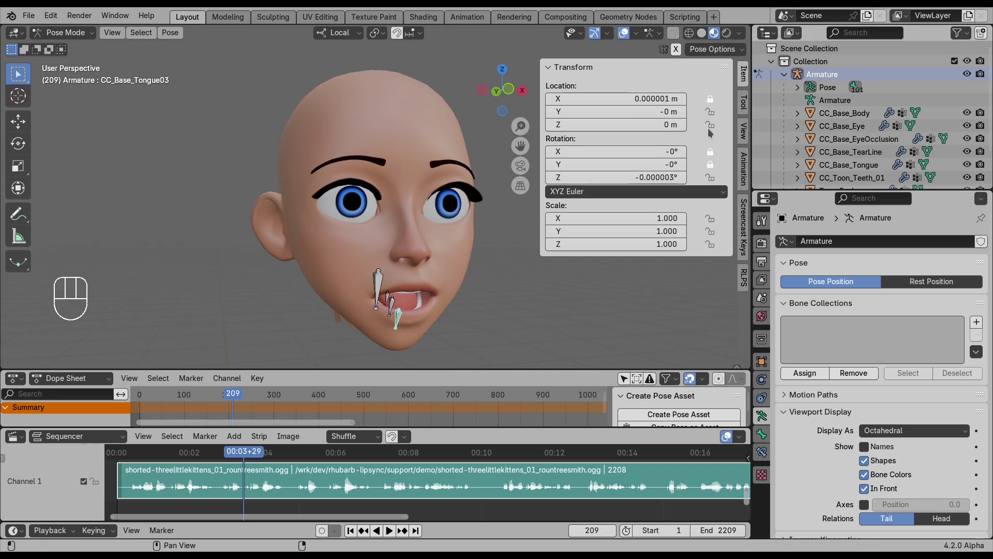
click(710, 125)
Lock the middle tongue bone's X and Z location and test its movement along local Y
click(393, 304)
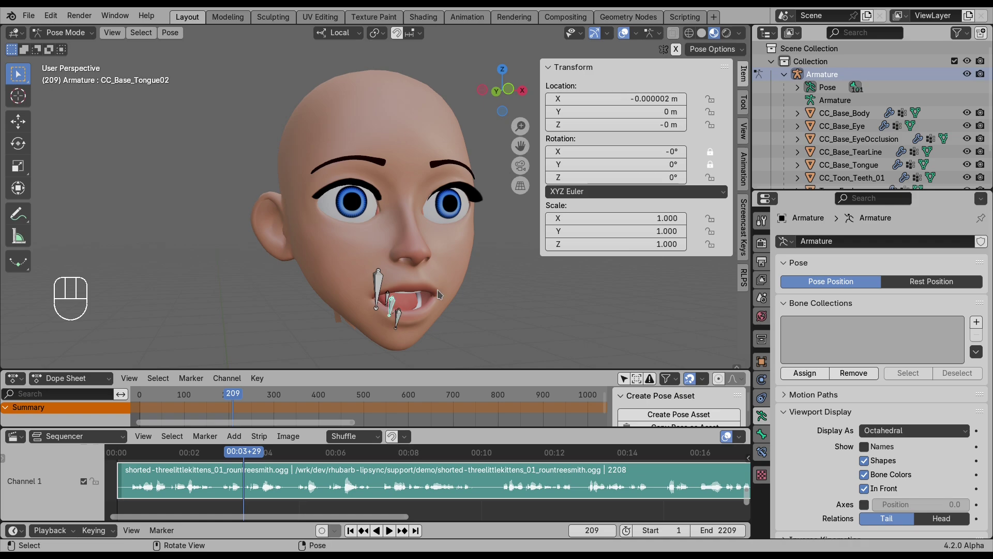
click(713, 99)
key(y)
key(g)
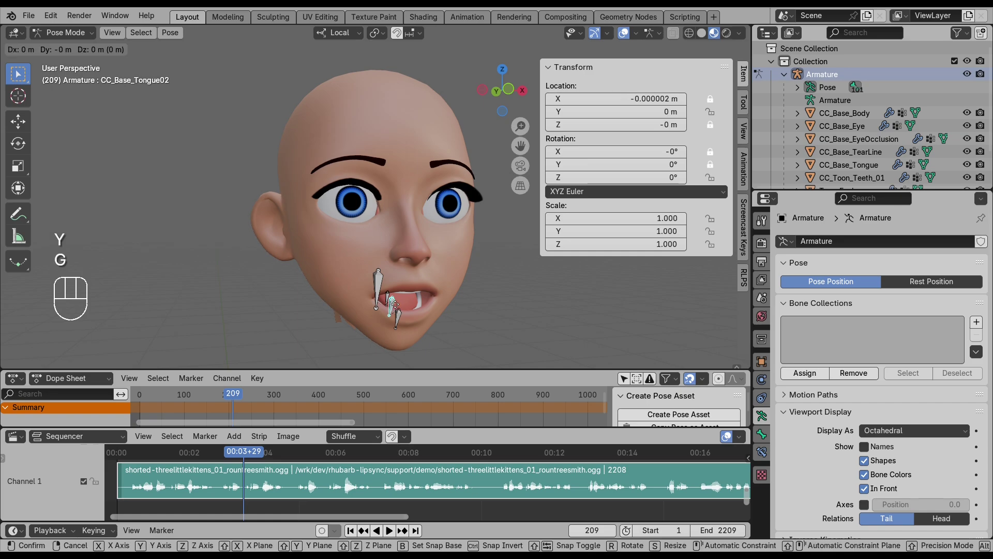
key(y)
right_click(397, 304)
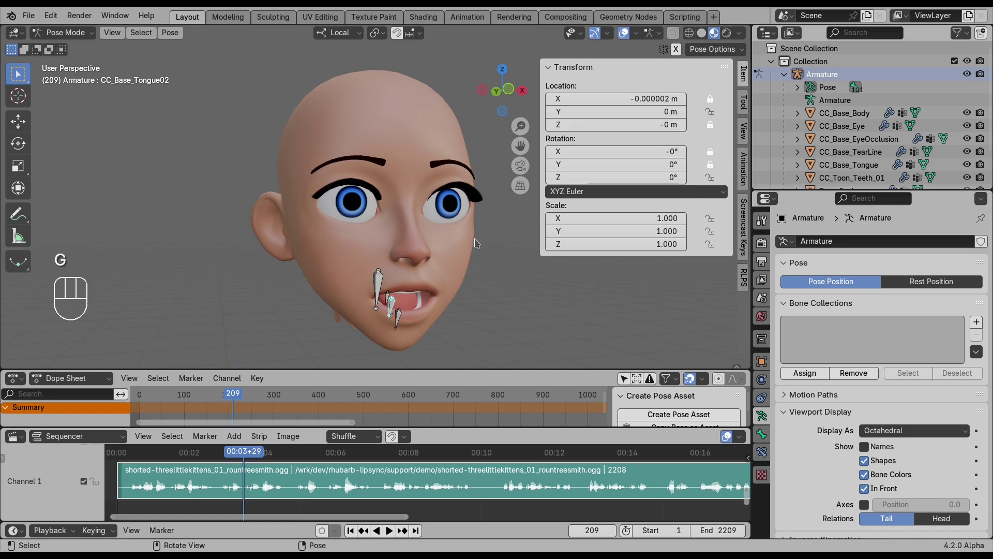
Create a bone collection named Lipsync and assign the jaw root bone to it
middle_drag(473, 288, 514, 265)
click(509, 282)
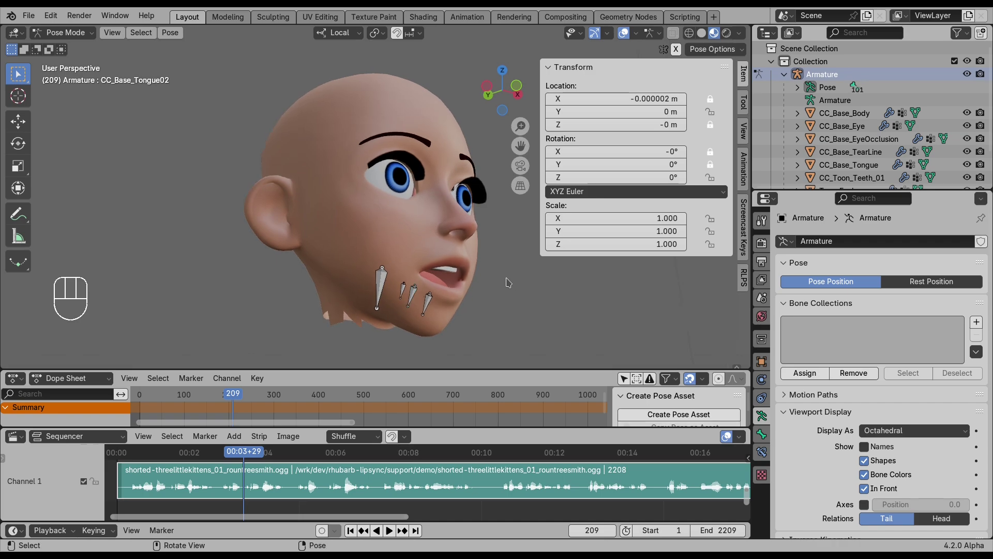
click(386, 291)
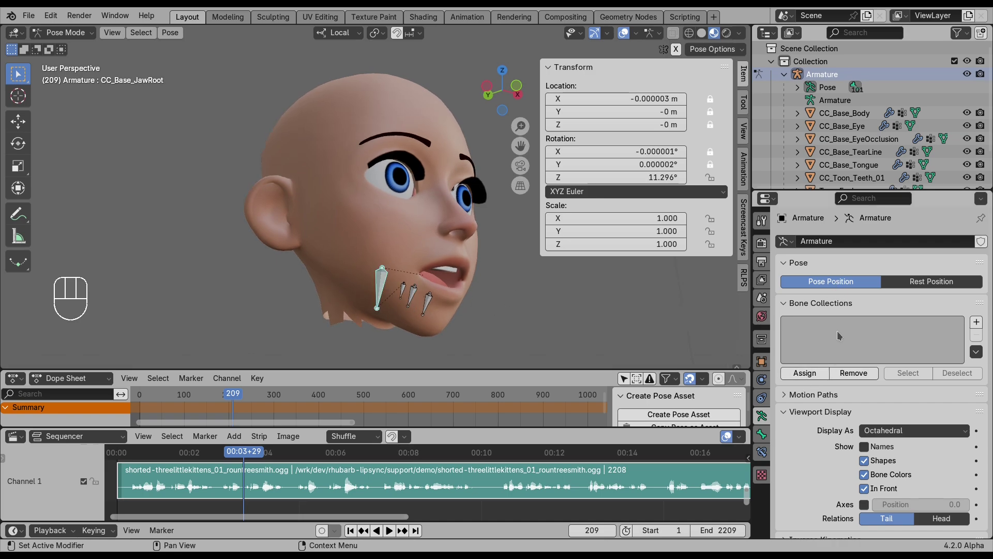
click(976, 323)
double_click(808, 326)
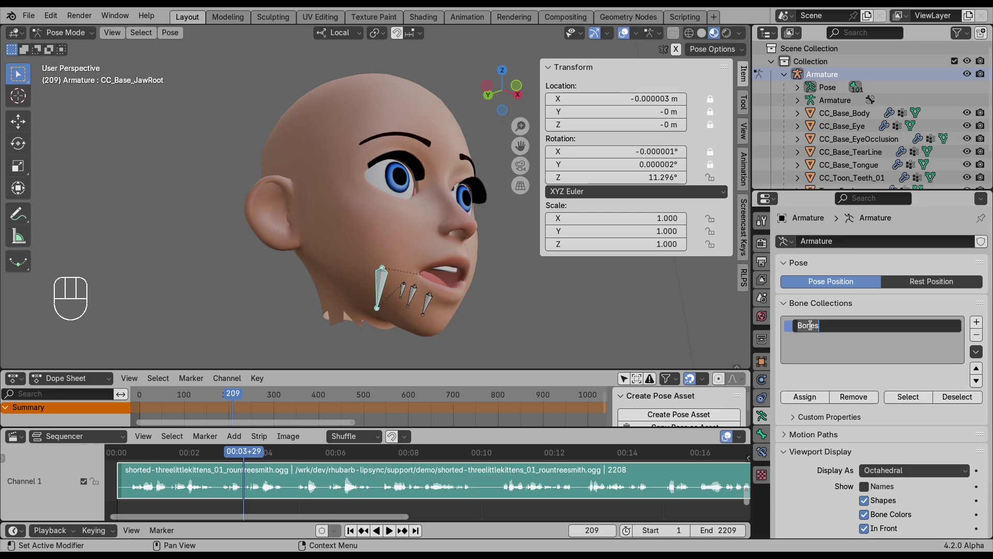
text(Lipsync)
key(Return)
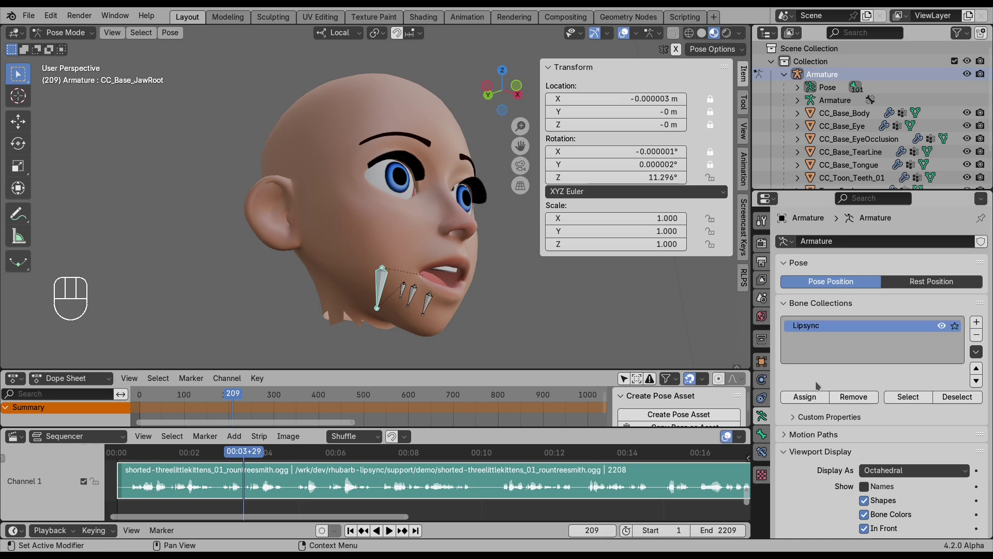
click(806, 397)
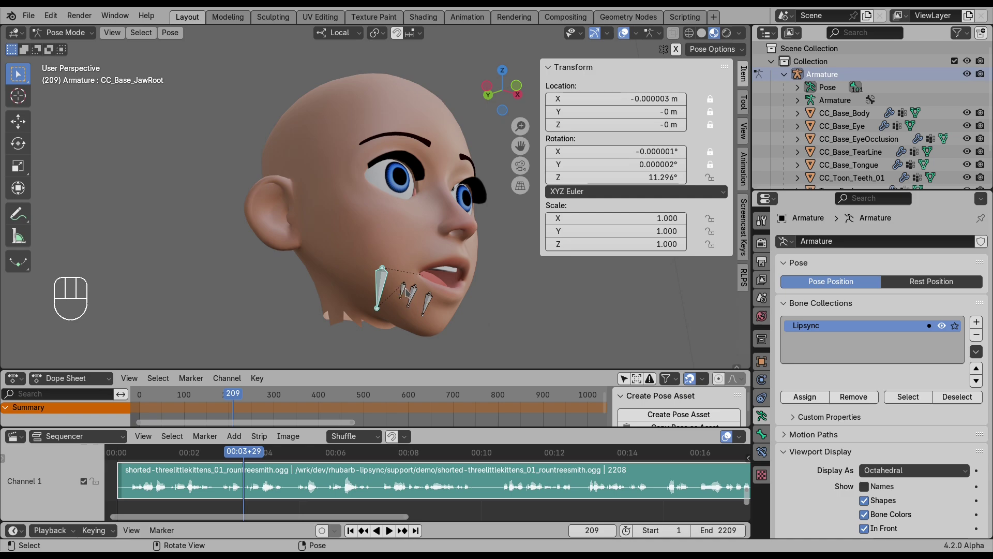
Assign the three tongue bones to the Lipsync bone collection
click(406, 294)
shift+click(413, 293)
shift+click(428, 301)
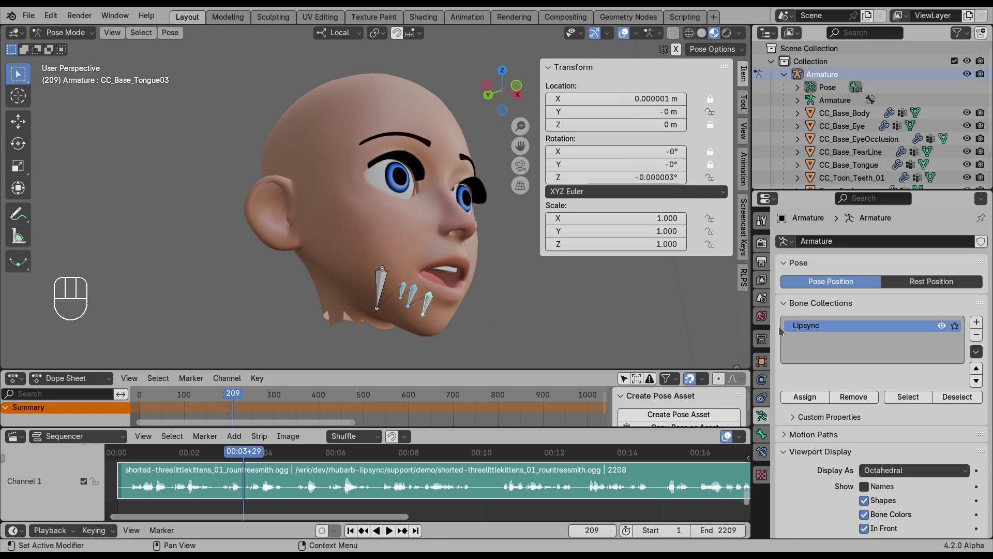
click(806, 397)
Set the jaw root bone's bone color and pose bone color to 04 - Theme Color Set
click(383, 281)
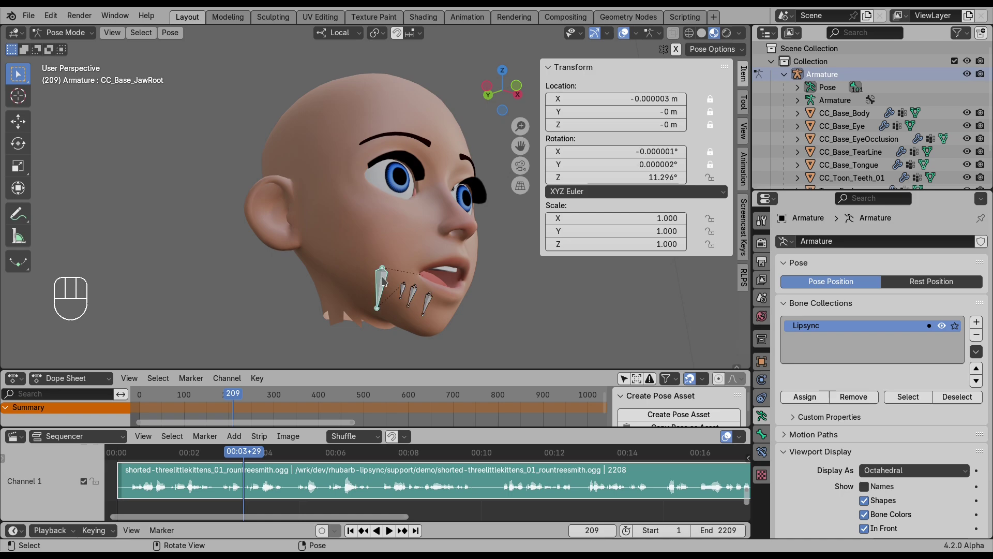
click(762, 433)
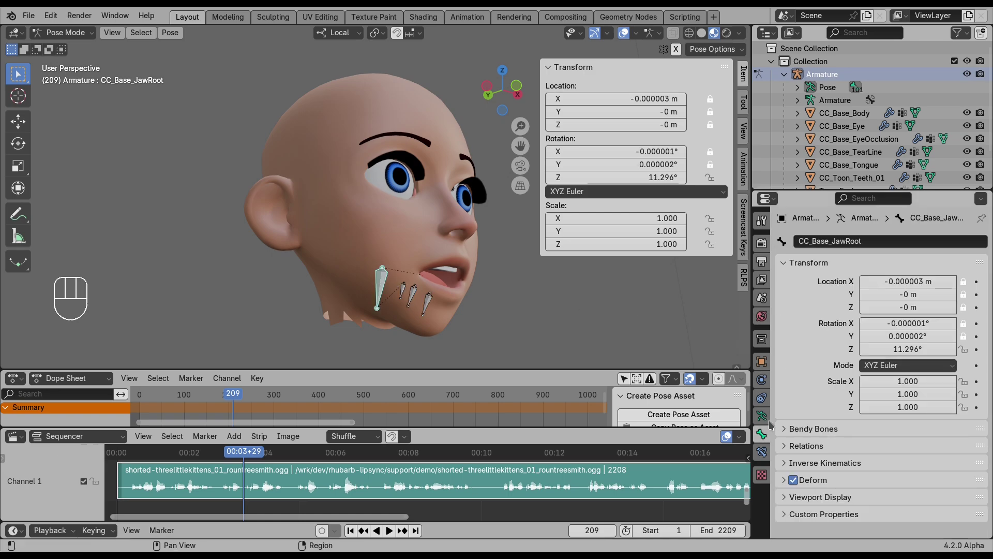
click(788, 497)
scroll(828, 465, down, 6)
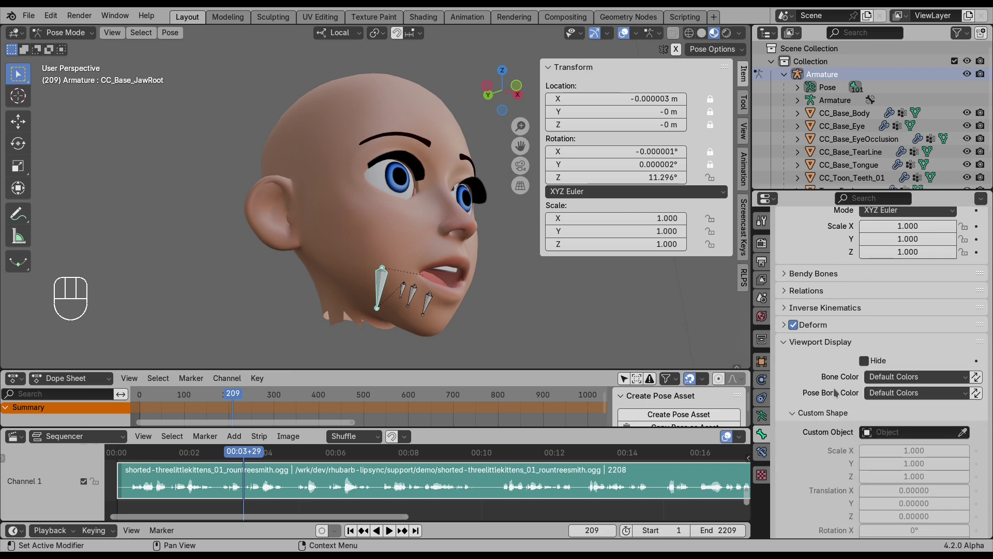
click(910, 376)
click(782, 446)
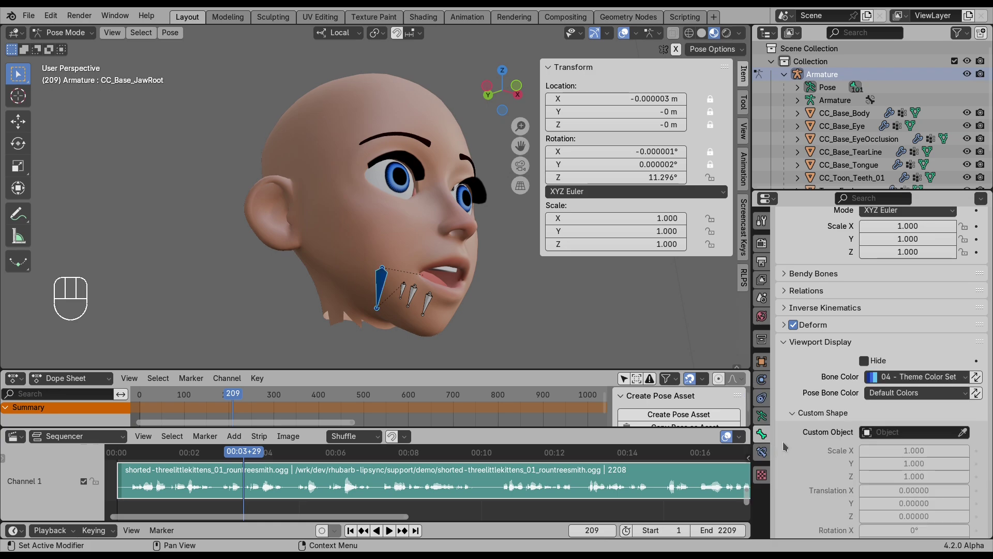
click(899, 392)
click(782, 293)
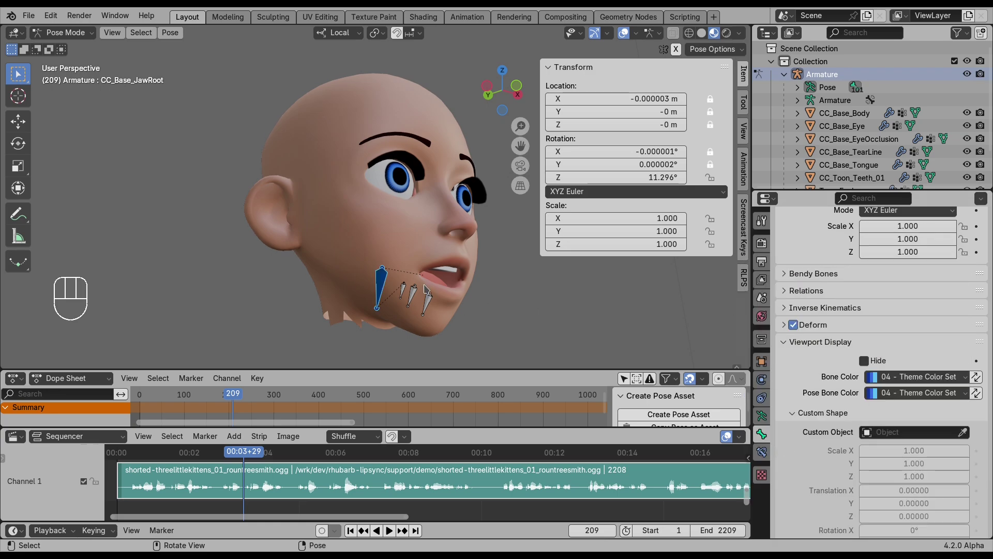
Set the bone color and pose bone color to 01 - Theme Color Set for the three tongue bones
click(403, 292)
shift+click(413, 296)
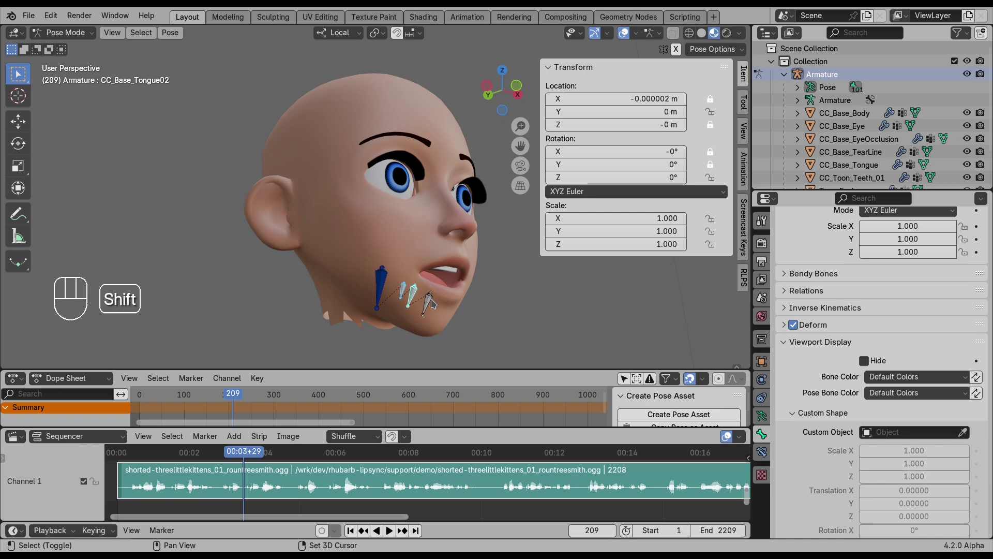
shift+click(429, 299)
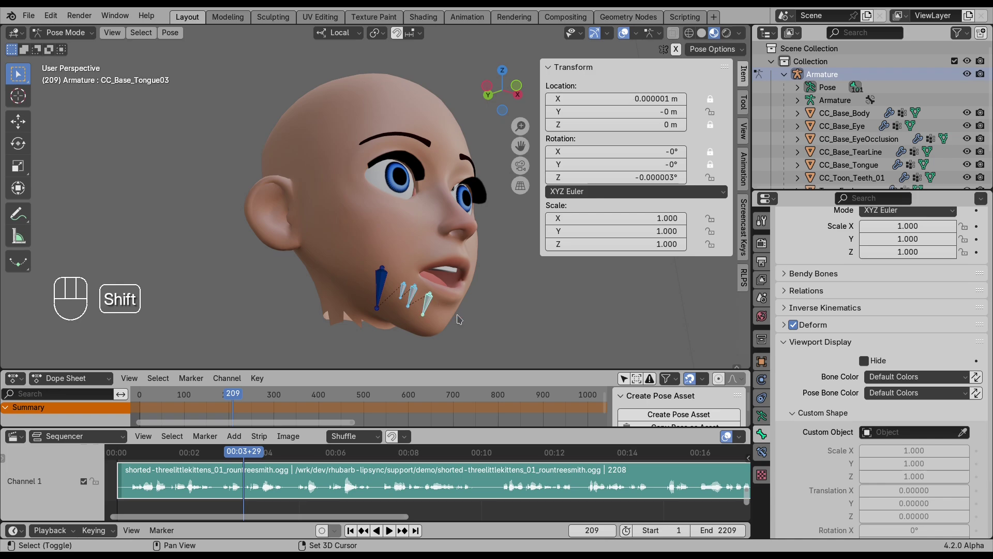
click(880, 377)
click(820, 407)
click(896, 394)
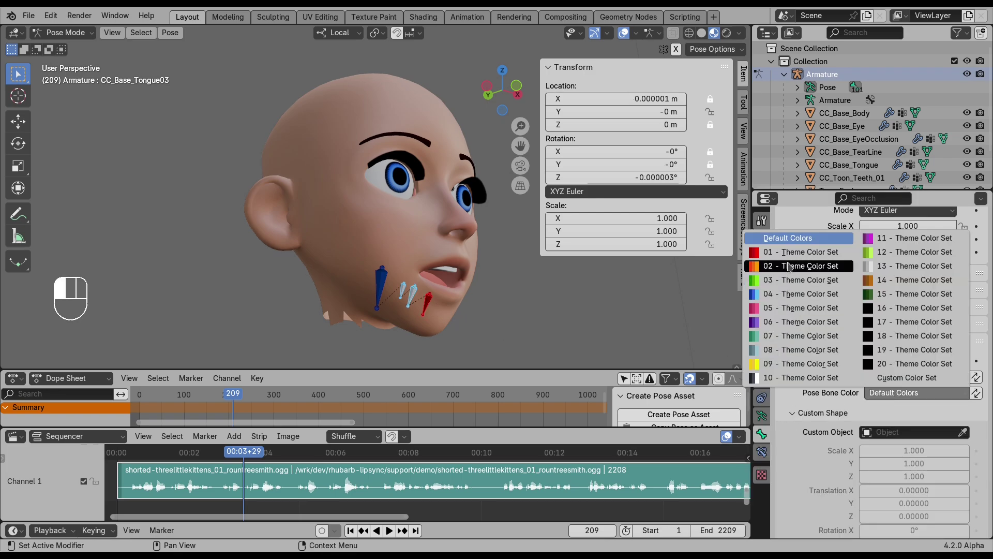
click(801, 251)
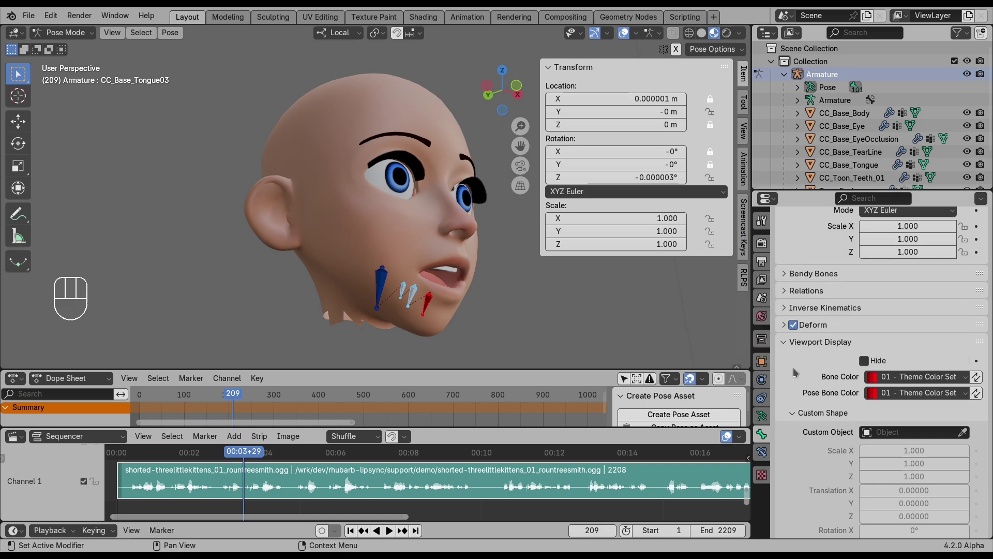
alt+click(899, 378)
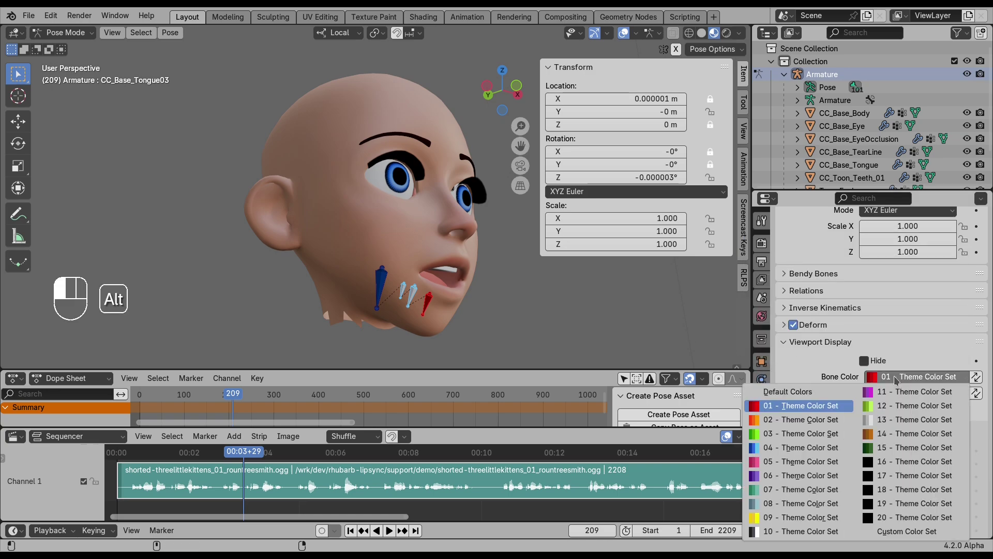
alt+click(795, 409)
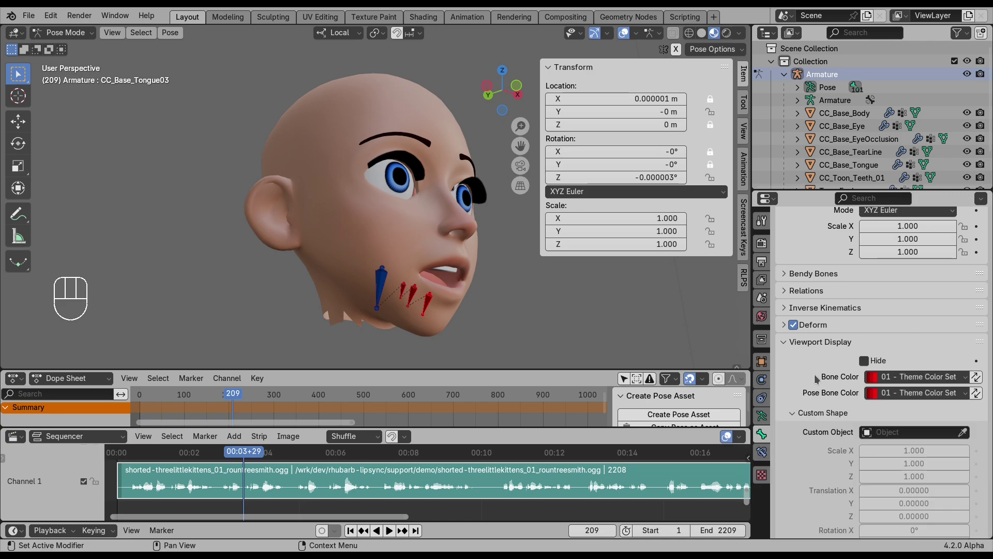
Clear the location and rotation of the jaw root and tongue bones to return them to the rest pose
middle_drag(496, 287, 377, 288)
click(377, 289)
key(alt+g)
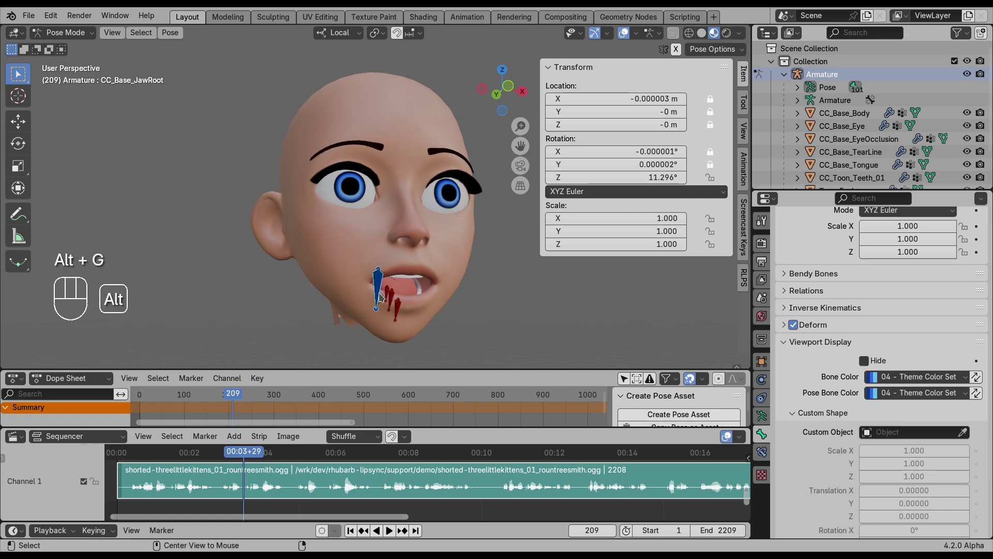
key(alt+r)
click(390, 288)
click(390, 288)
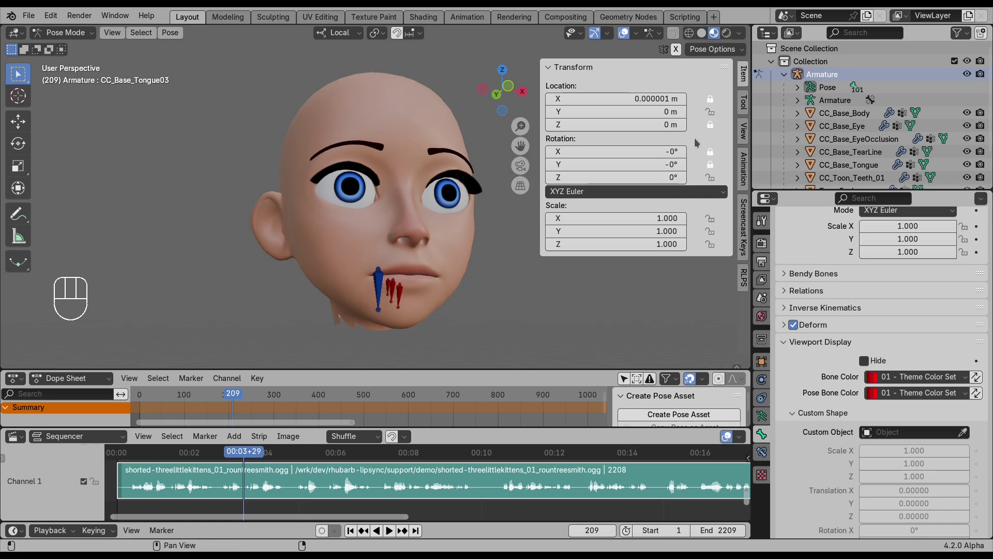
Show all cues in the RLPS cue mapping list and view the descriptions of mouth shapes A and X
click(745, 277)
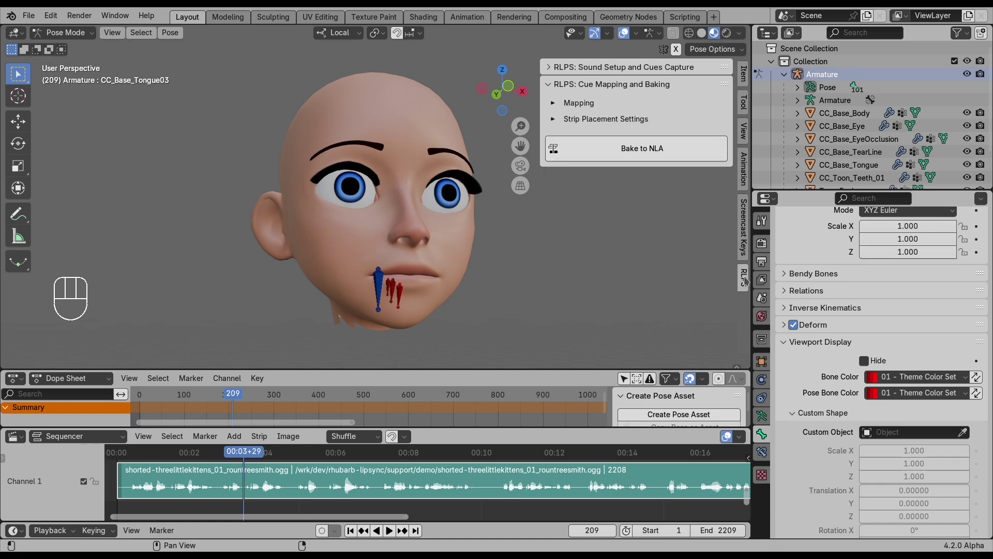
click(554, 103)
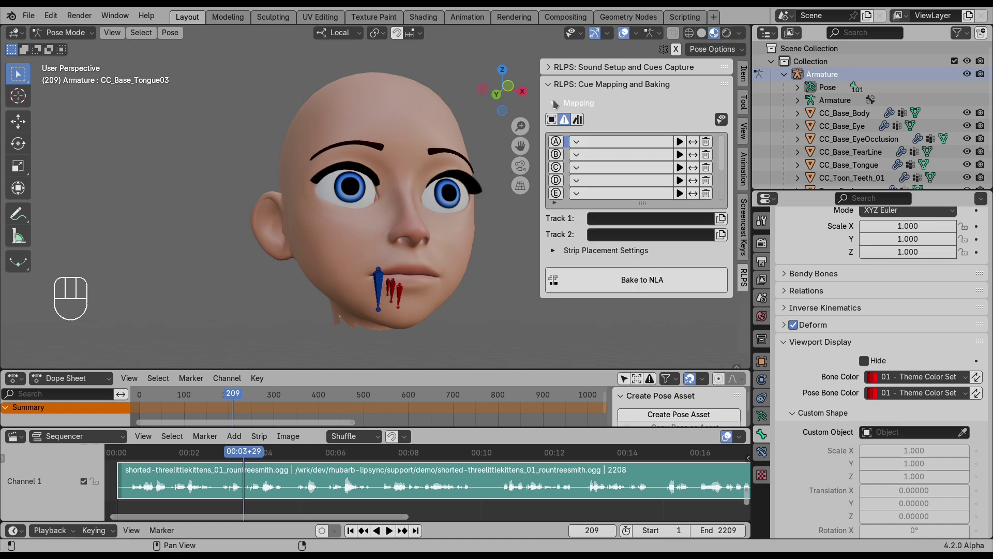
drag(641, 208, 643, 266)
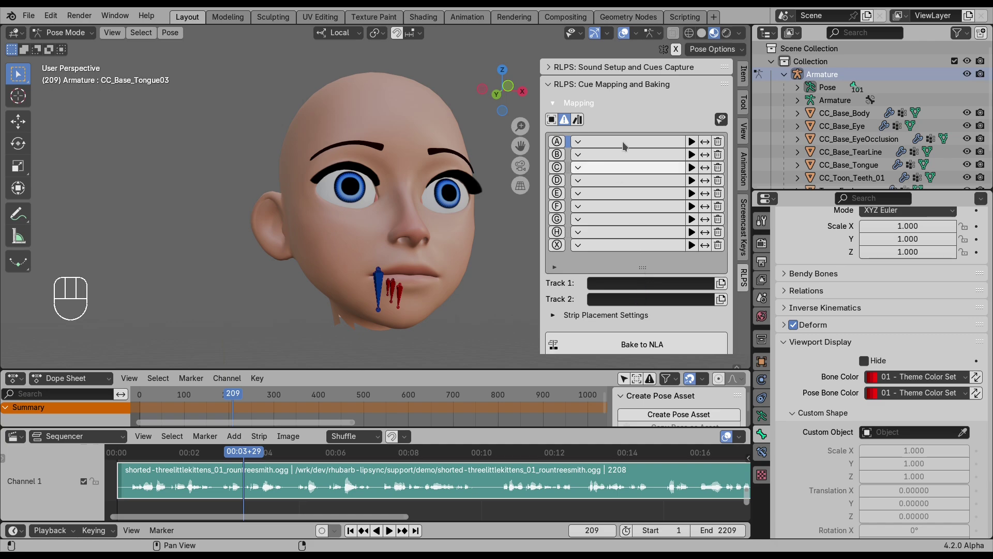
click(557, 143)
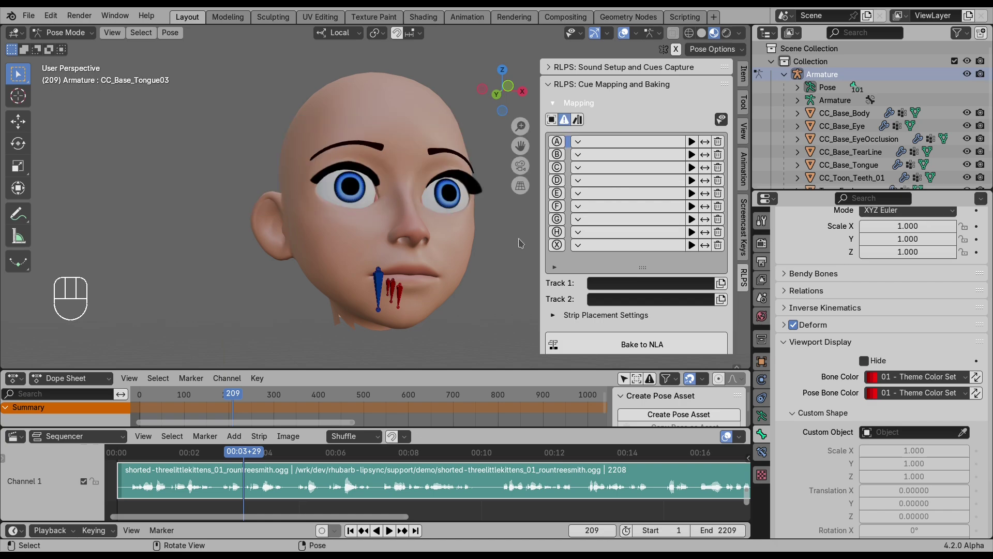
click(554, 248)
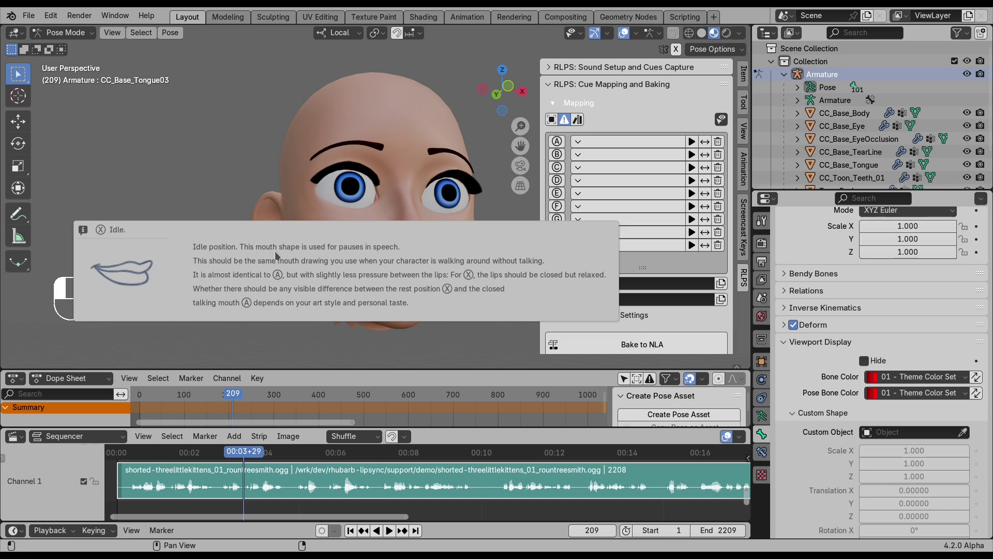
Enlarge the Dope Sheet area, pick the jaw root bone, and set the active keying set to Location & Rotation
drag(439, 369, 441, 343)
click(379, 271)
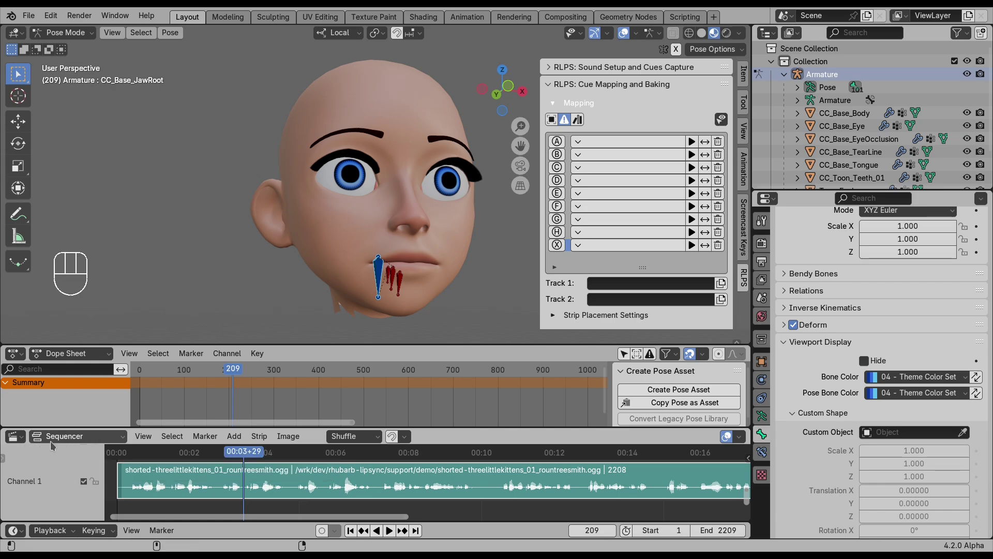
click(93, 530)
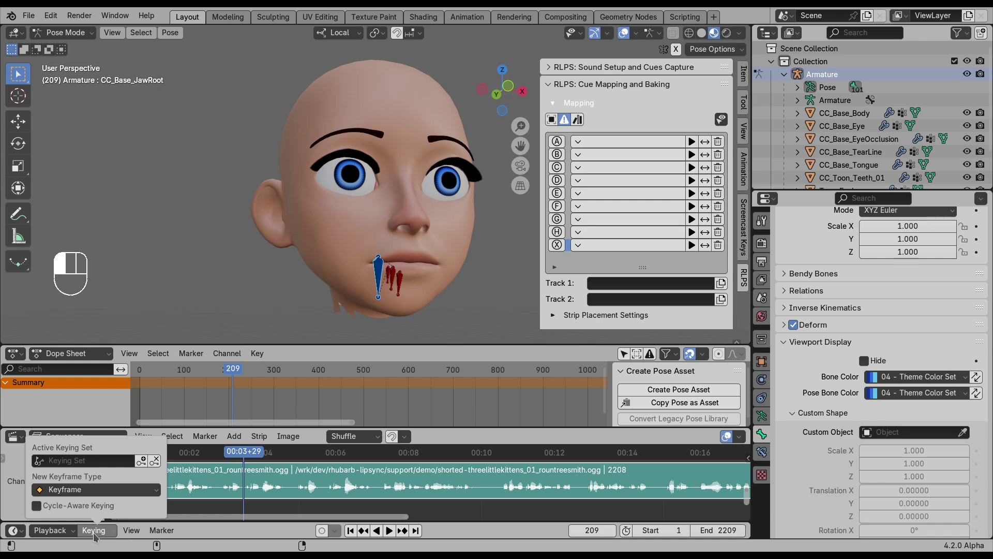
click(85, 460)
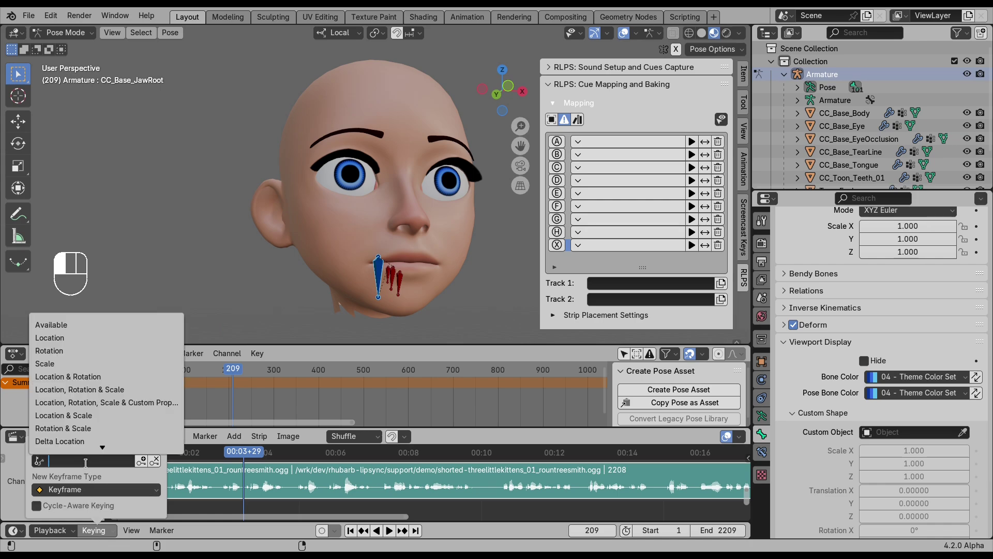
click(104, 376)
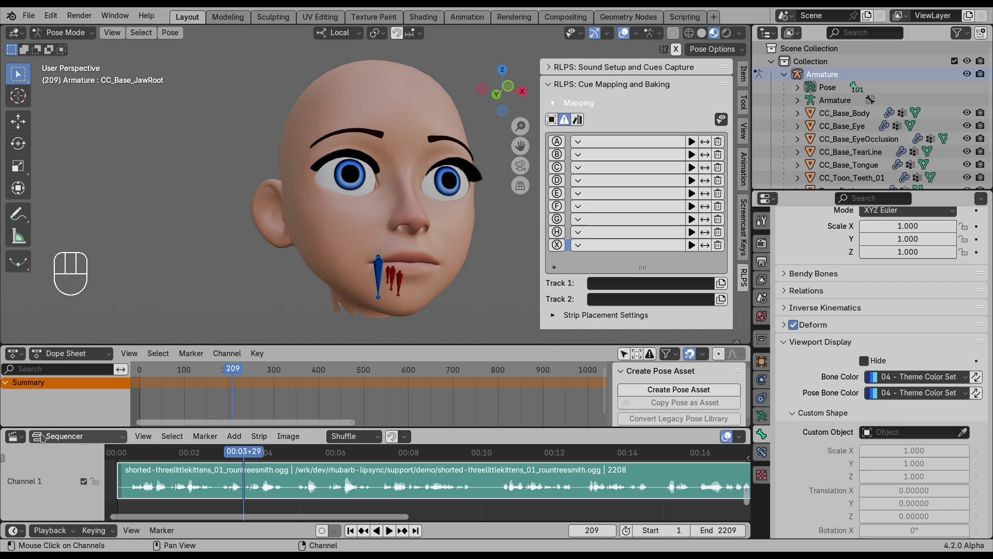
Change the Sequencer area to the Action Editor and create a new armature action named X
click(15, 436)
click(188, 309)
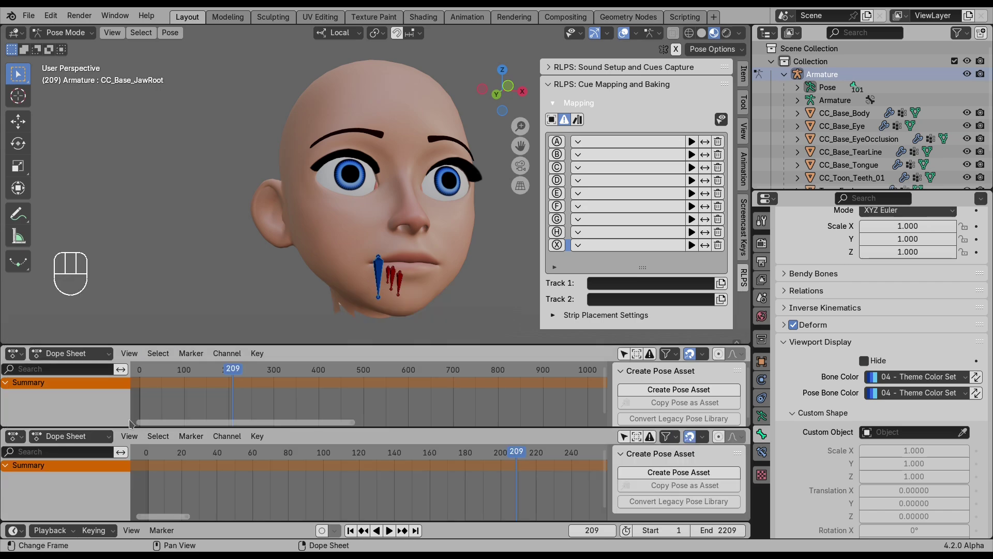
click(77, 437)
click(72, 482)
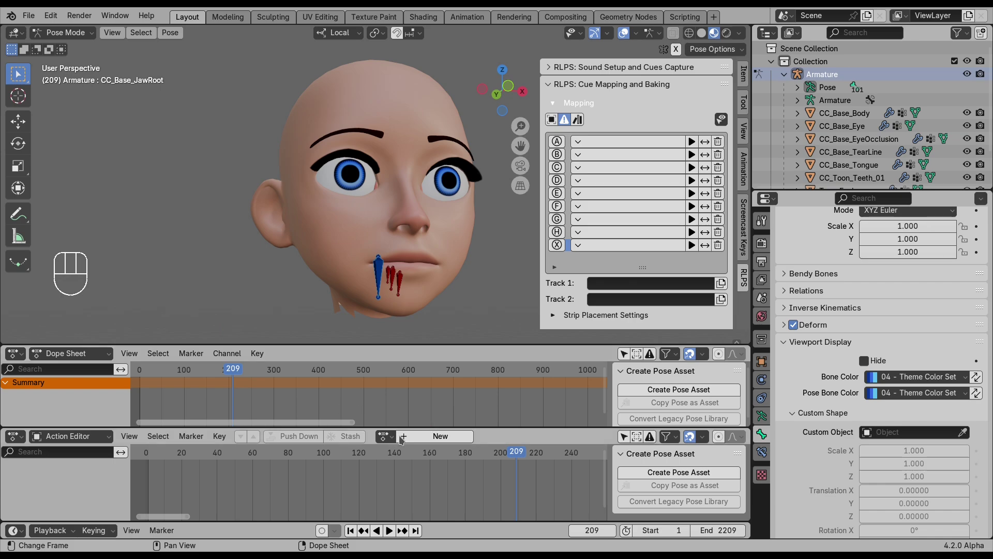
click(439, 436)
click(468, 436)
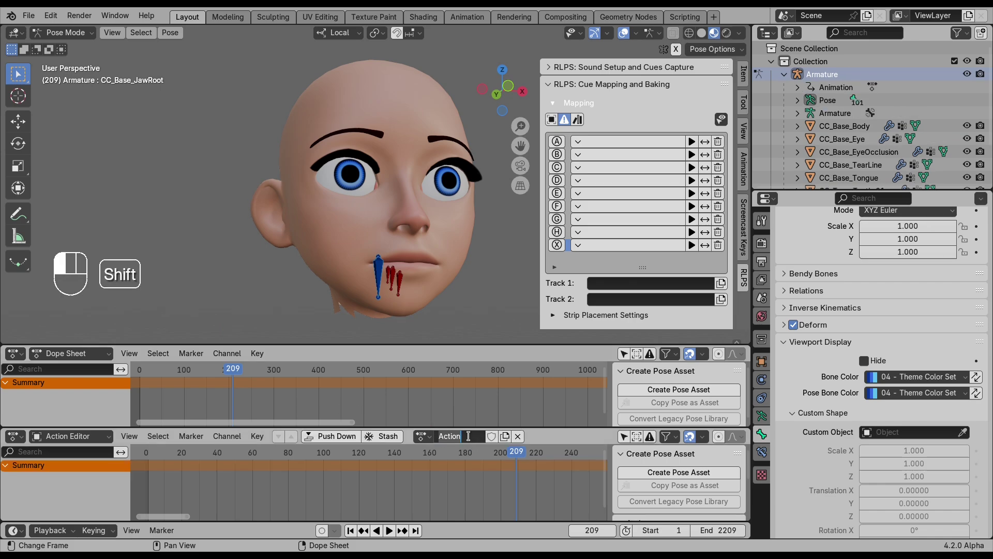
text(X)
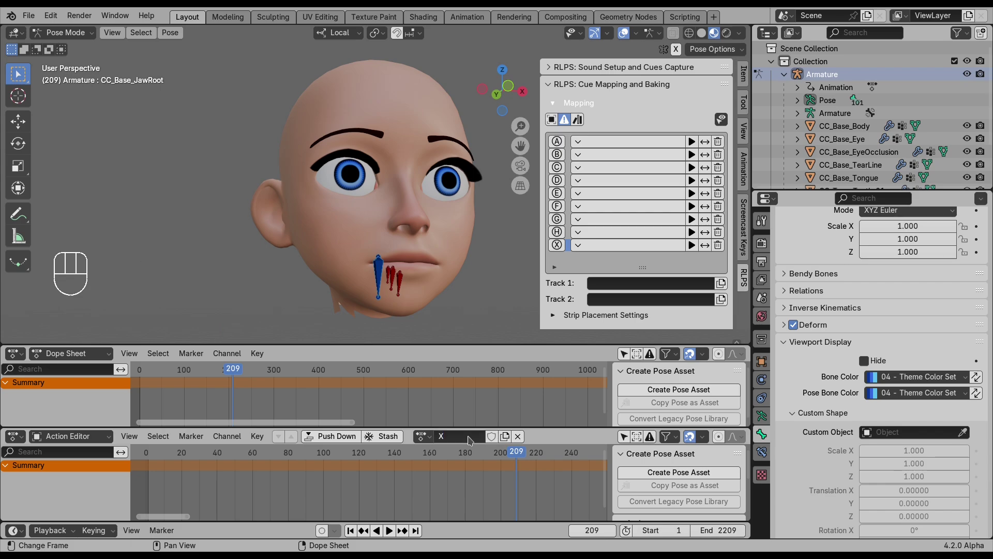
Turn on auto keying and insert Location & Rotation keyframes for all jaw and tongue bones at frame 1
click(321, 530)
click(335, 531)
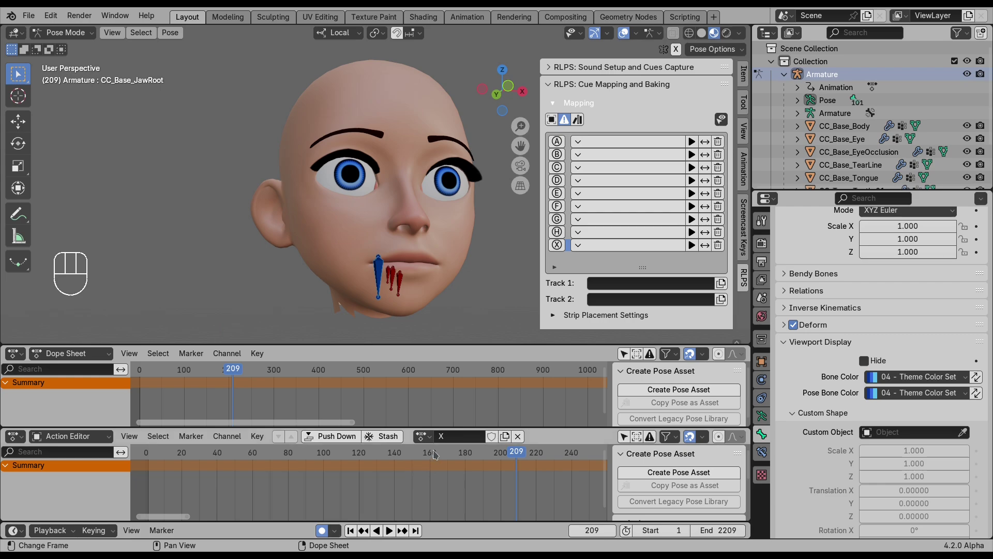
click(462, 436)
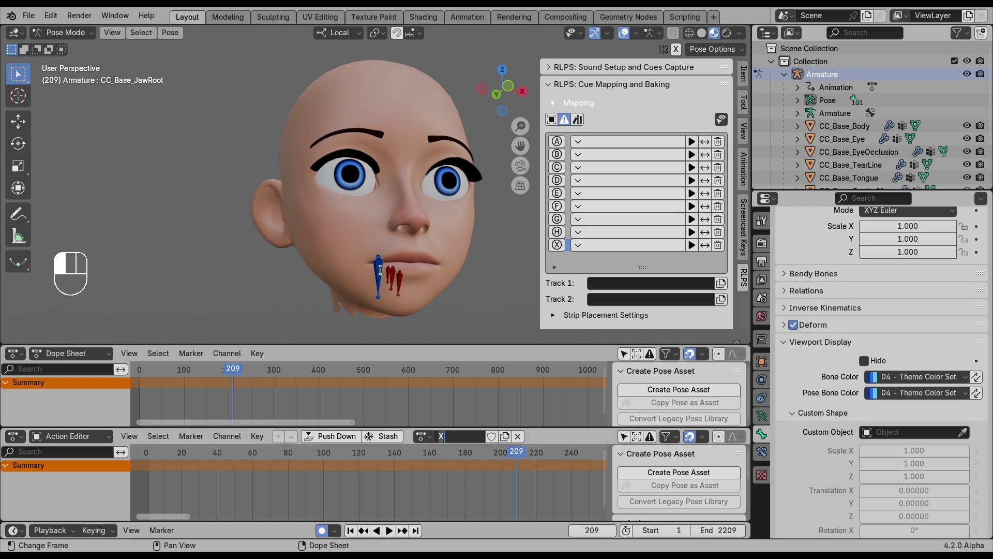
click(380, 270)
key(i)
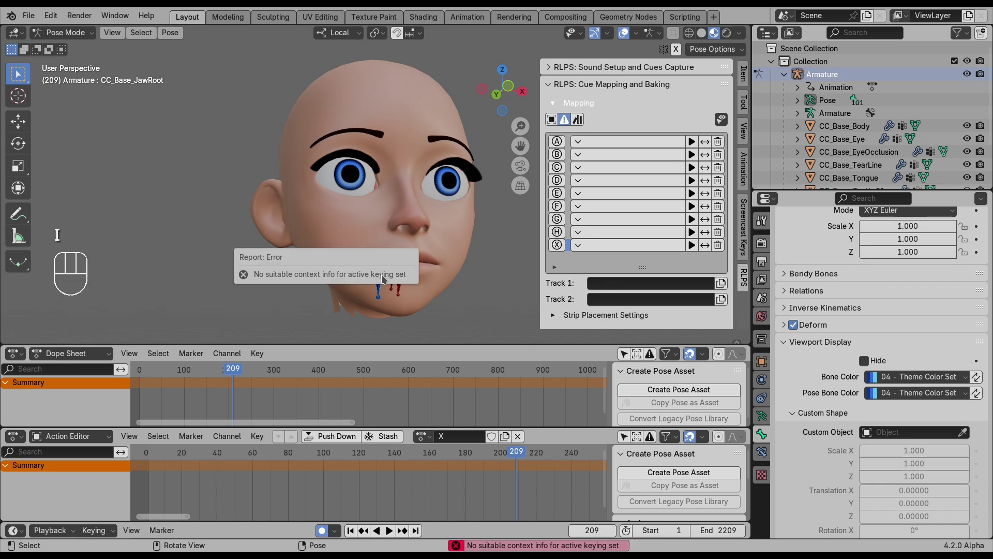
key(a)
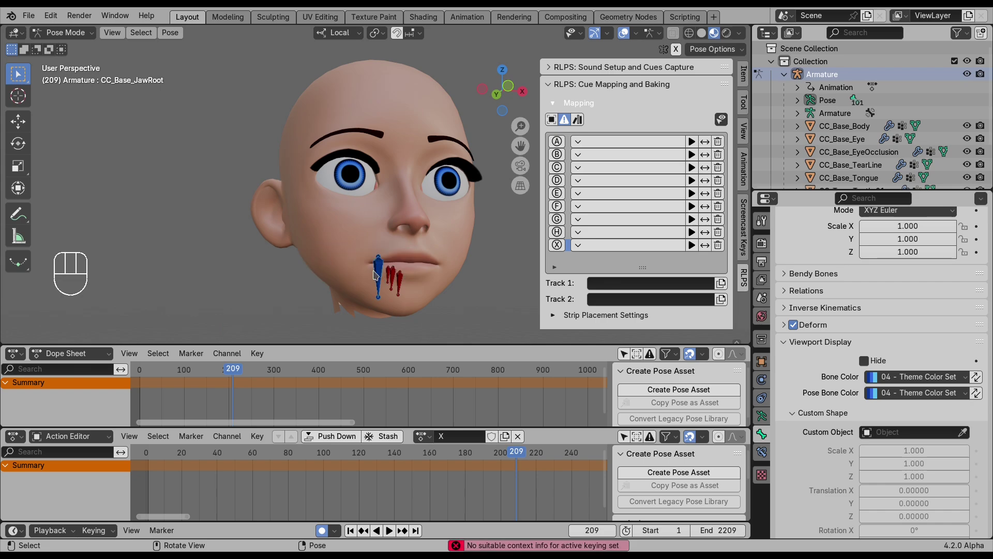
key(i)
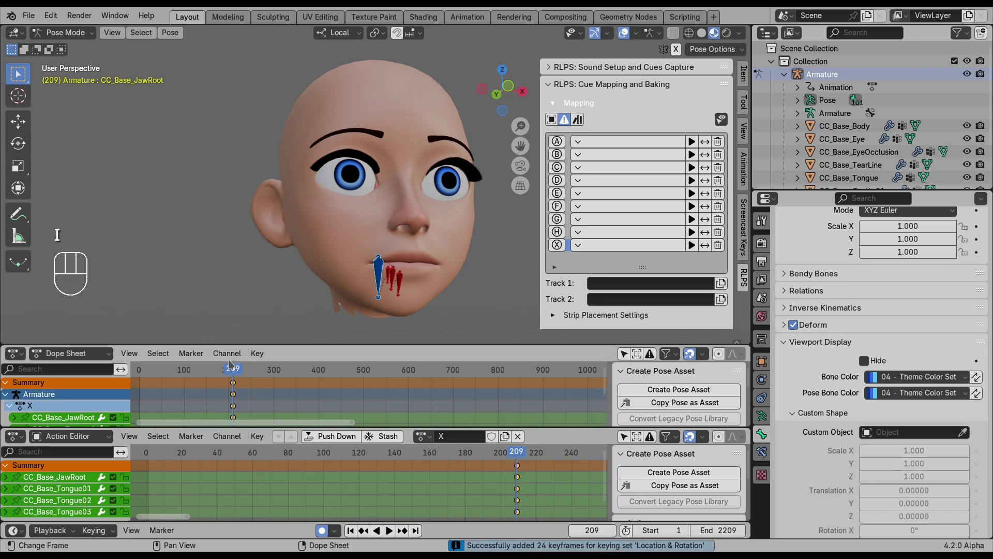
key(ctrl+z)
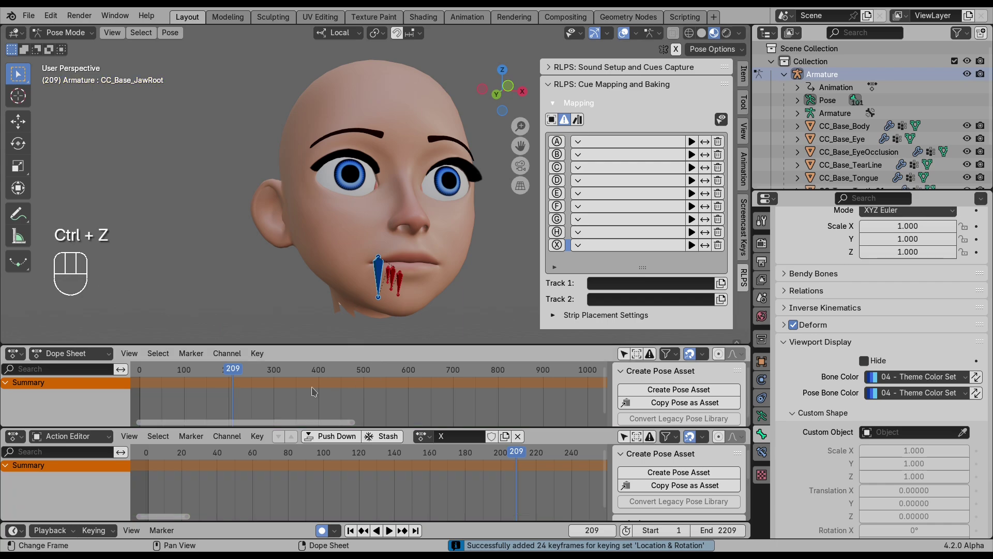
key(alt+Left)
key(shift+Left)
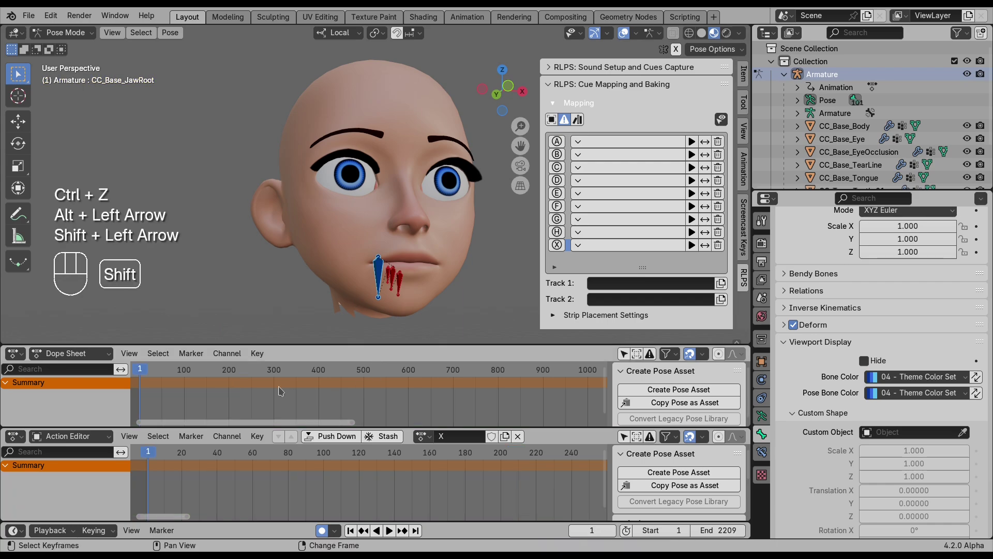
key(i)
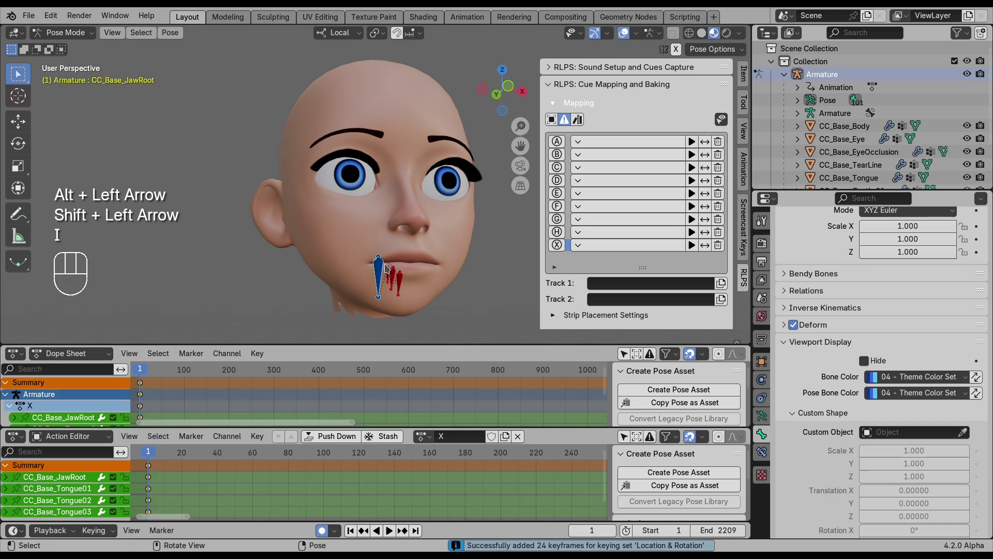
Assign the X action to mouth cue X in the cue mapping list
click(603, 247)
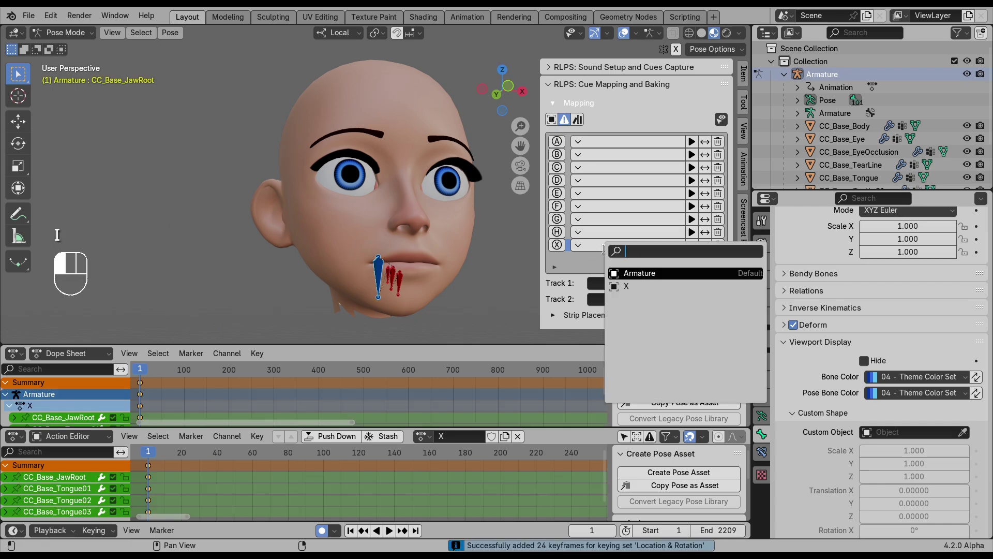
click(624, 286)
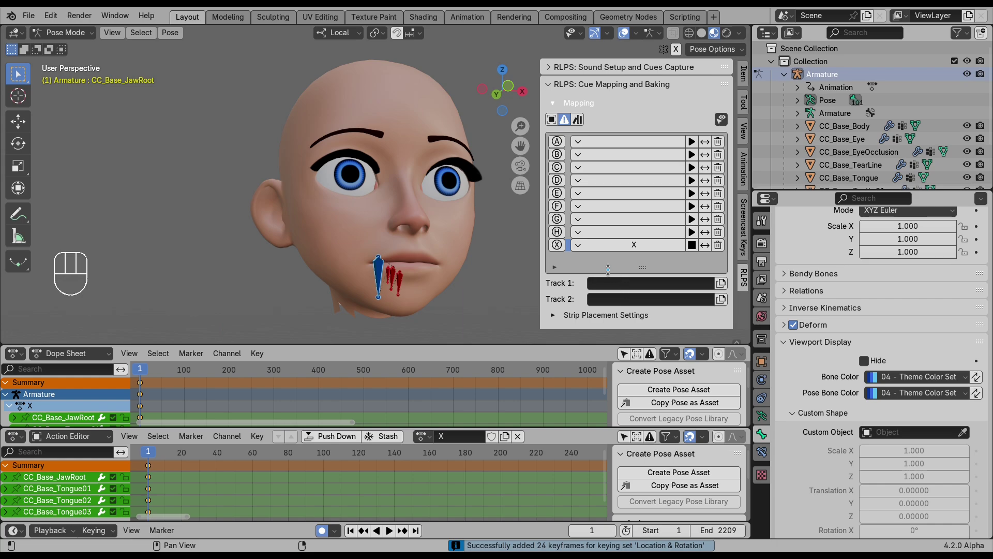
click(557, 141)
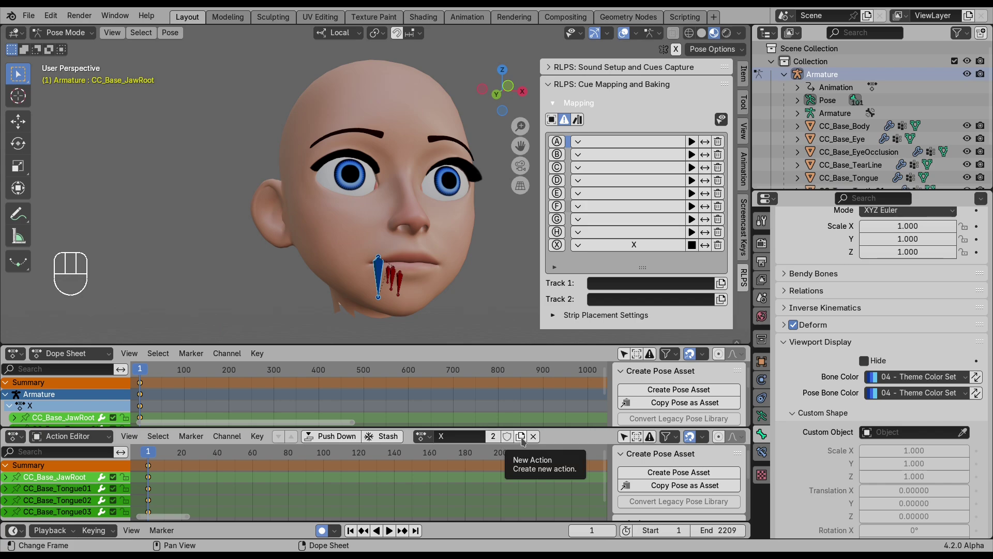
Create a new action from X, name it D, and assign it to mouth cue D in the mapping list
click(520, 436)
click(468, 439)
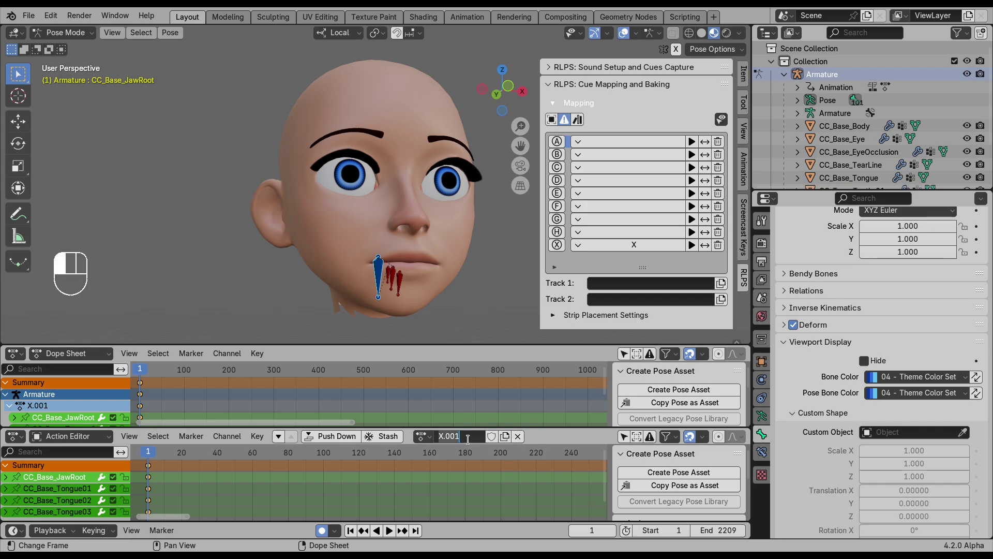
text(D)
key(Return)
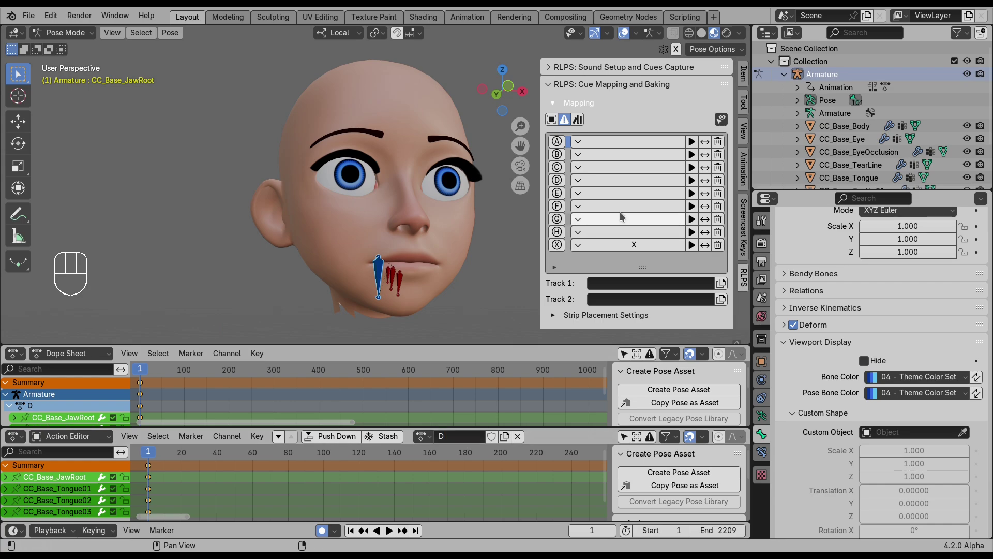
click(599, 192)
click(599, 179)
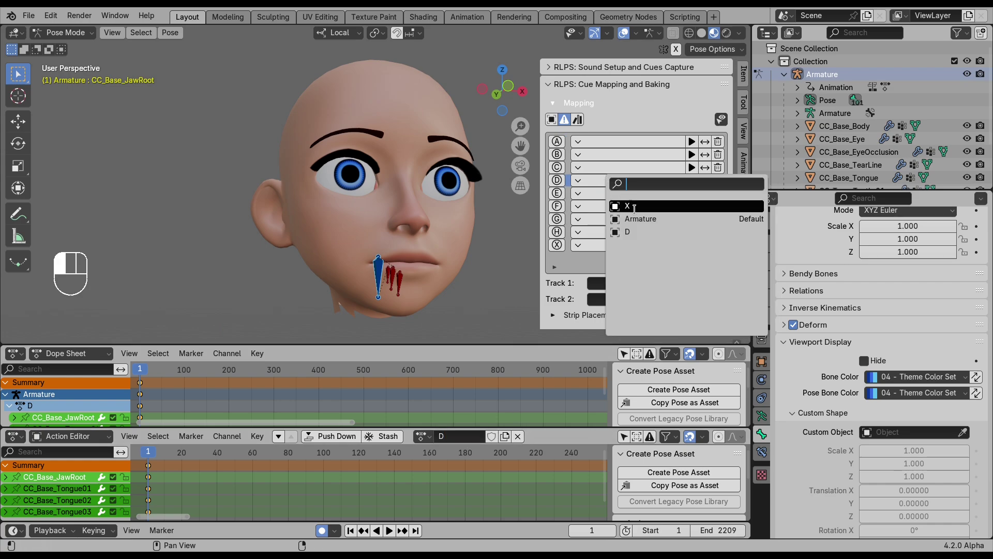
click(634, 232)
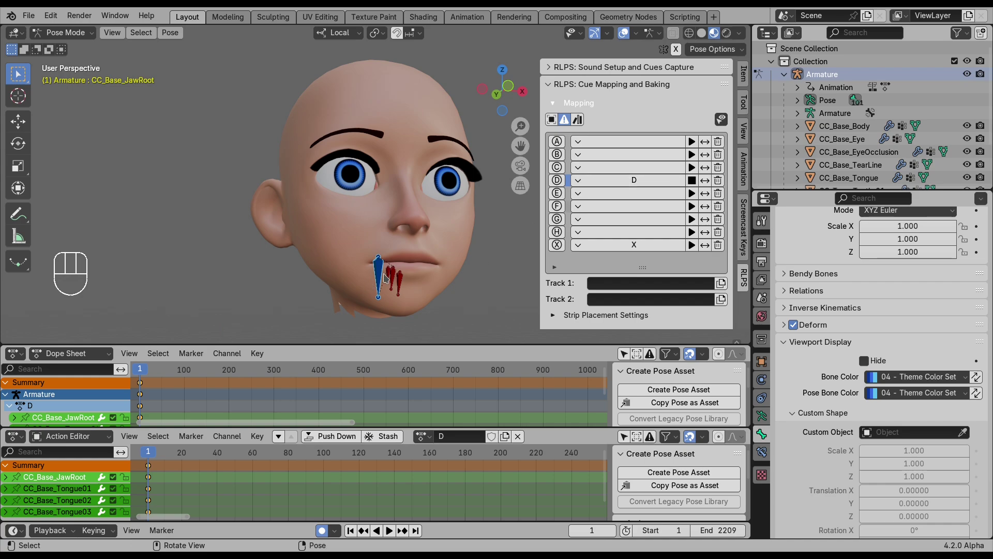
Rotate the jaw root bone to open the mouth wide for action D and compare the pose with the cue D description
key(r)
click(364, 274)
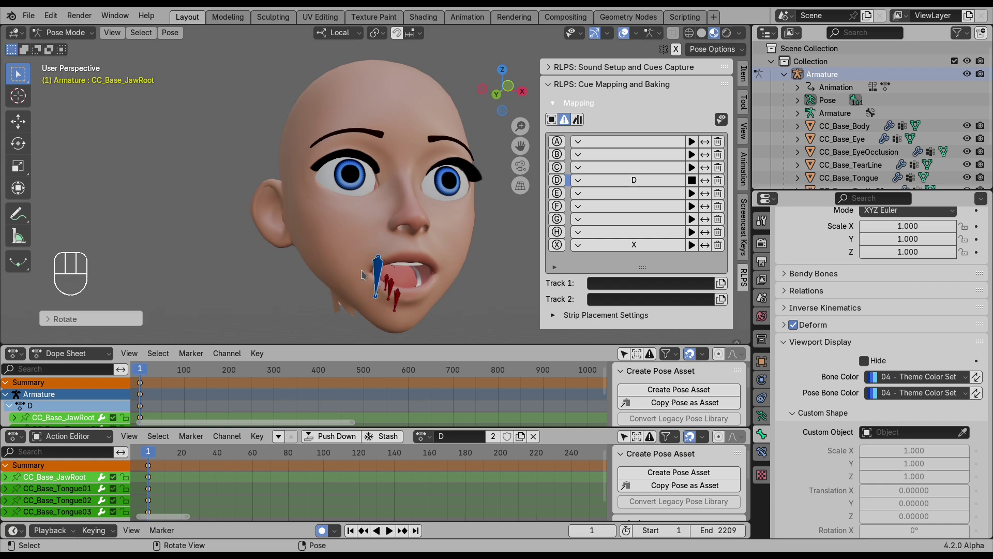
middle_drag(429, 275, 515, 228)
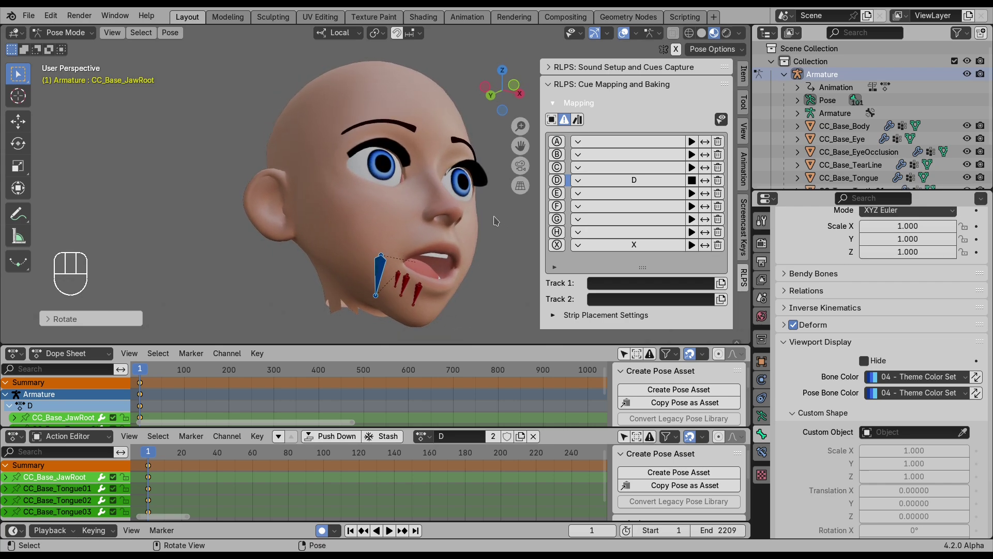
click(557, 180)
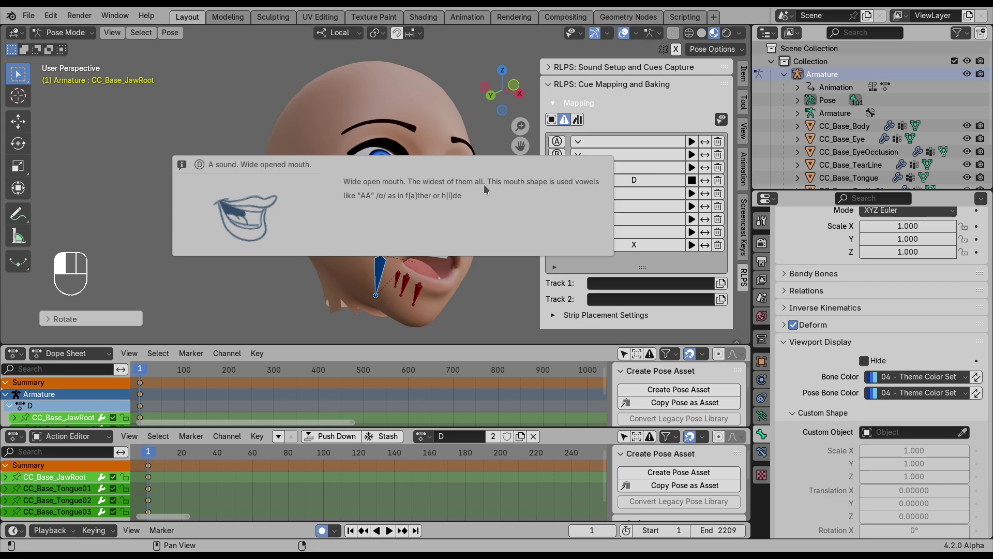
click(557, 180)
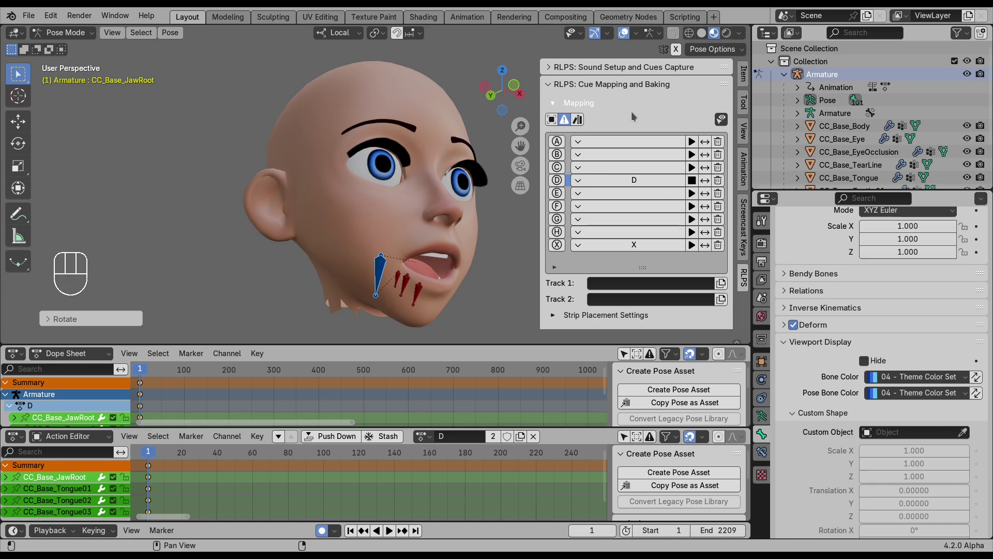
Create actions C, B and A with the jaw progressively less open, closed for A, and map each one to its matching cue
click(557, 167)
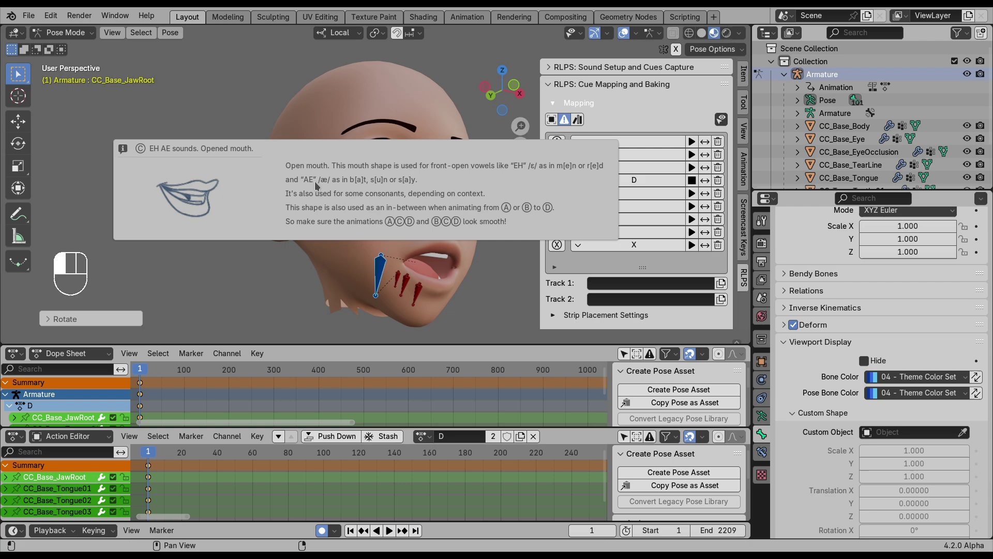
click(691, 180)
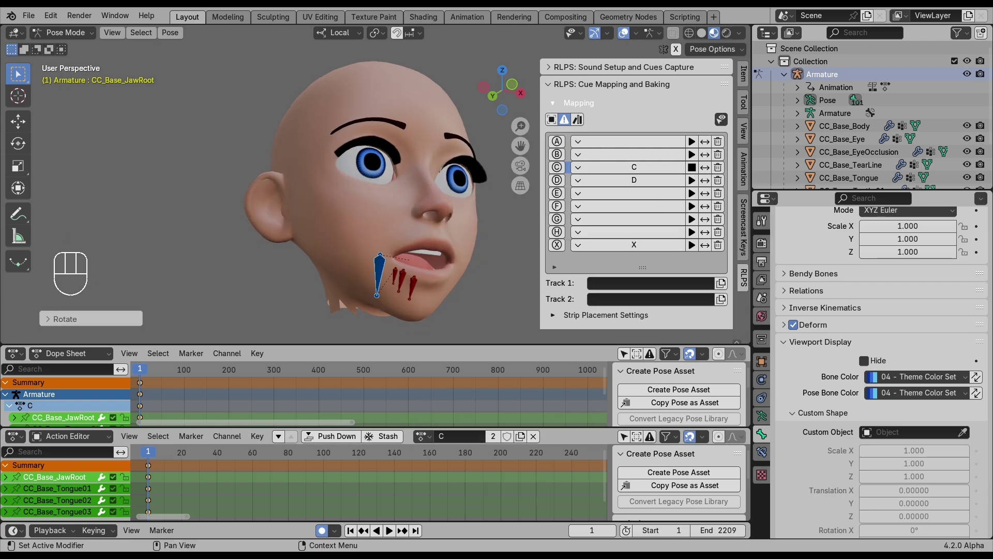
click(560, 157)
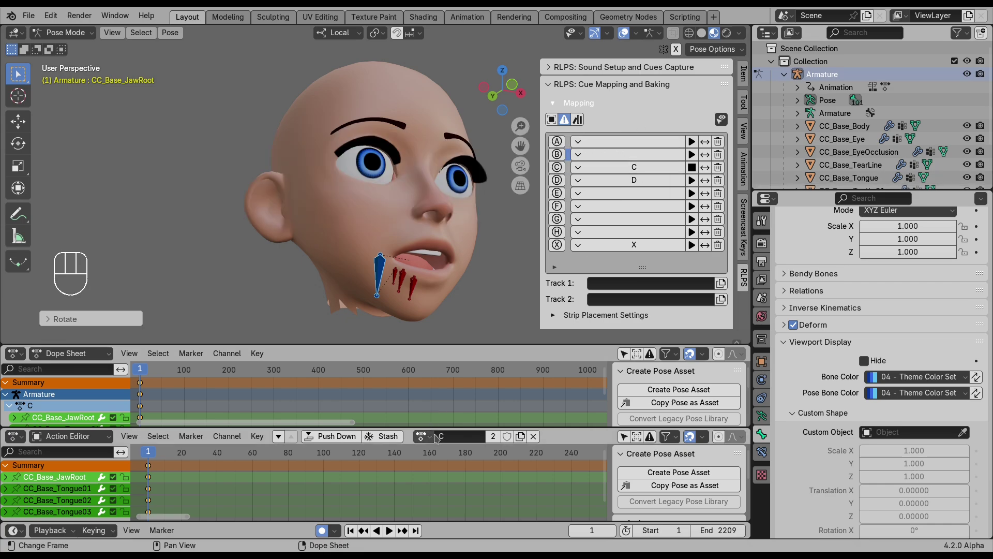
click(441, 436)
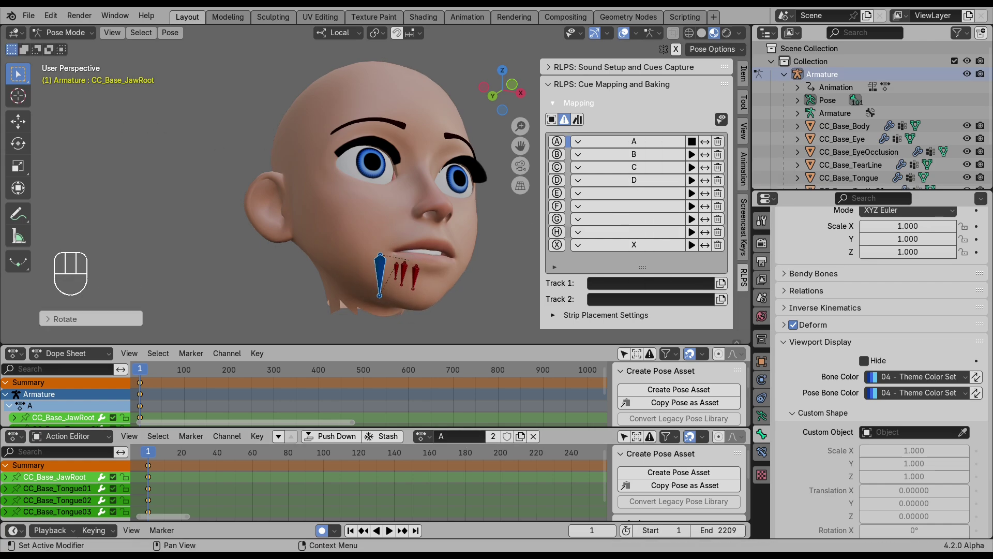
key(shift+r)
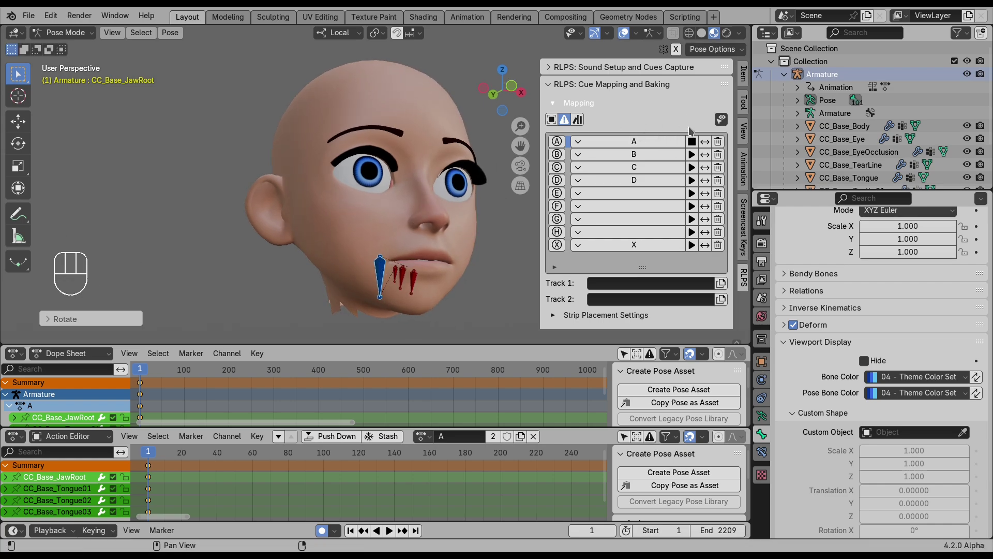
Preview the actions mapped to cues A, B, D and X on the armature to compare the mouth poses
click(692, 142)
click(691, 154)
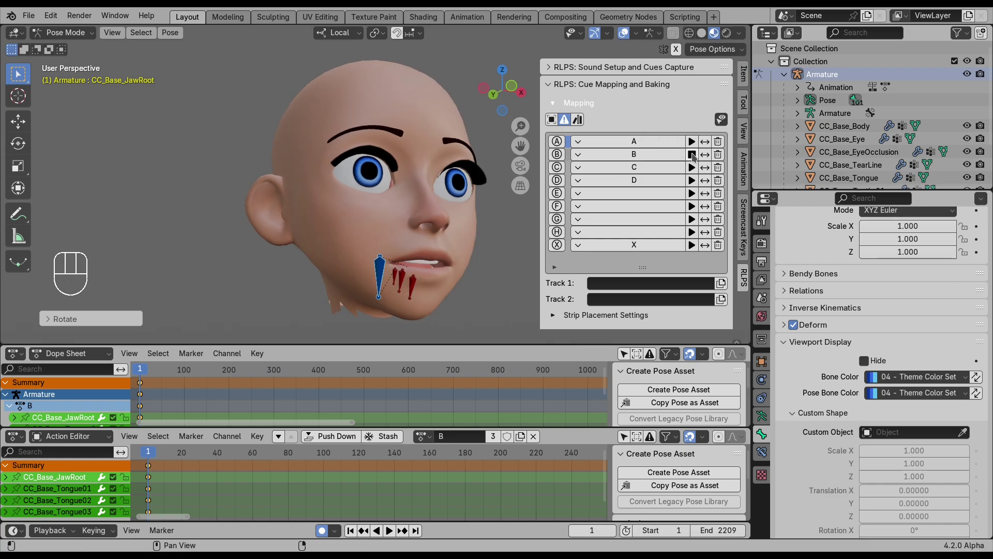
click(691, 181)
click(692, 181)
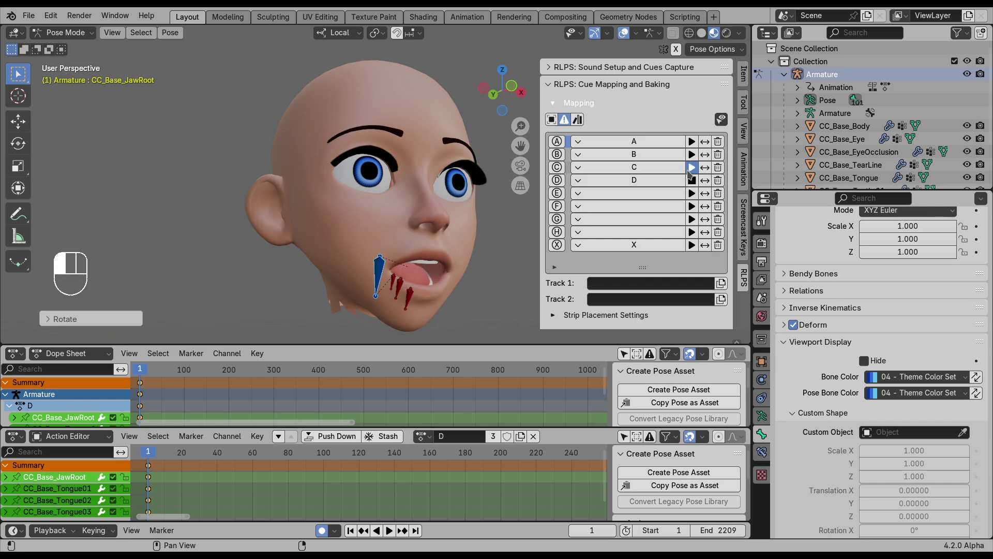
click(691, 141)
click(691, 245)
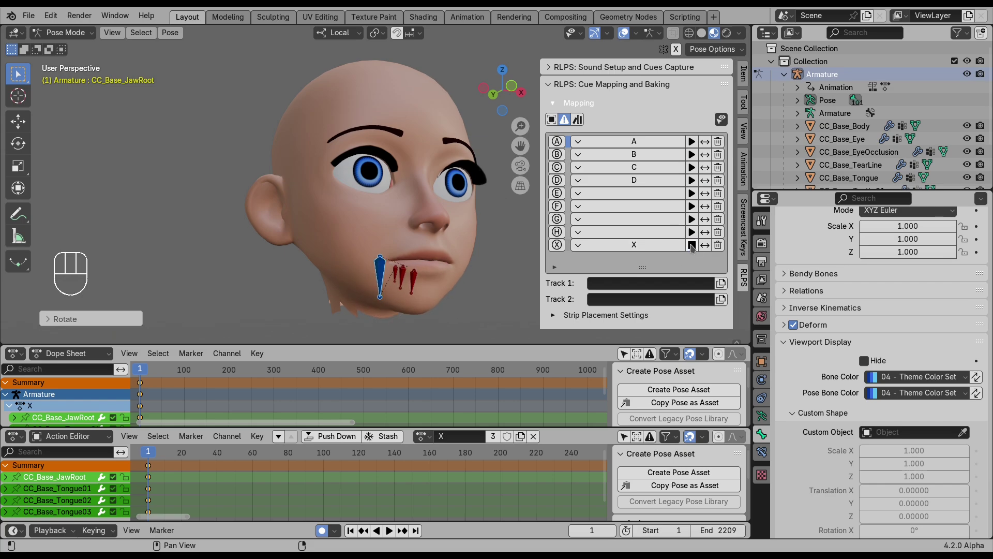
Preview the actions mapped to cues A, X, B, C and D on the armature to compare their mouth poses
click(692, 142)
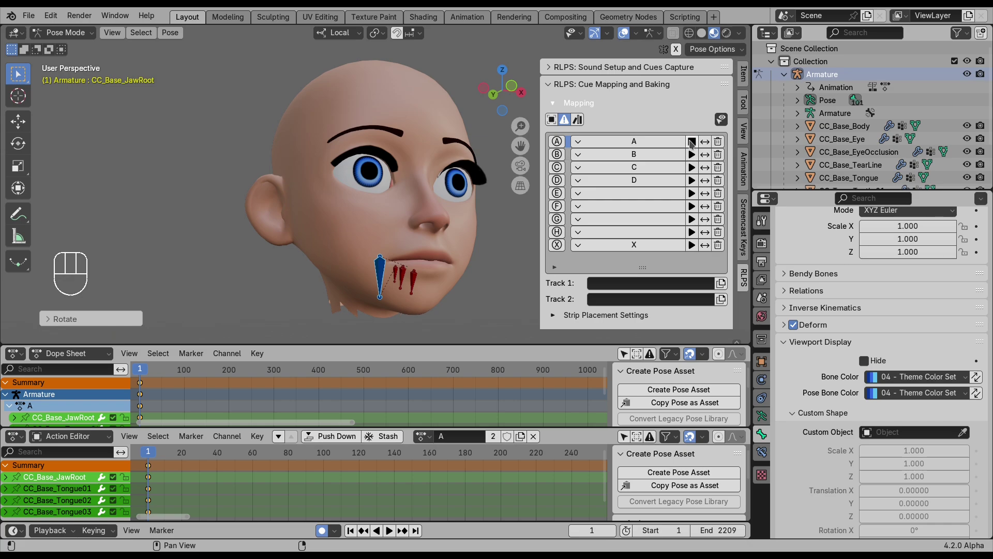
click(692, 245)
click(692, 141)
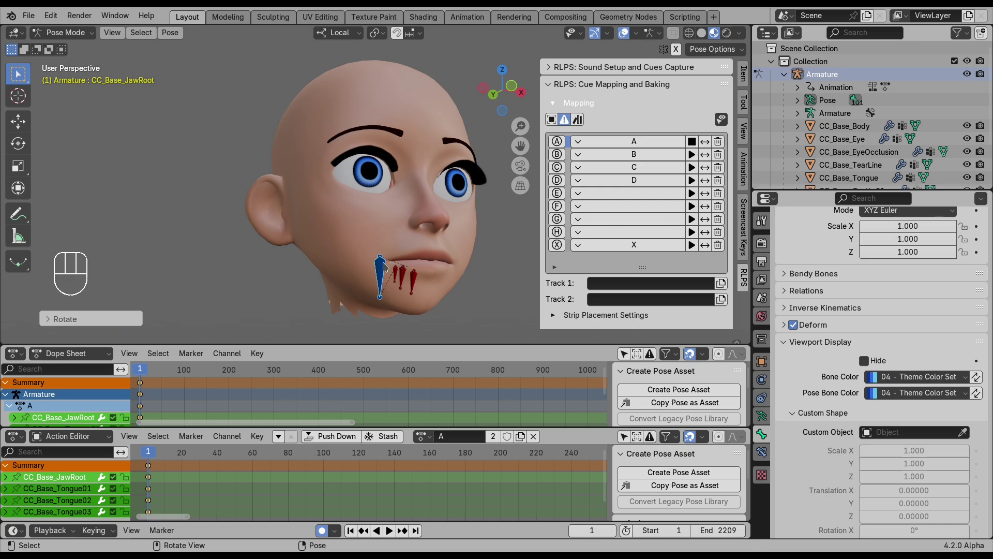
key(r)
right_click(518, 267)
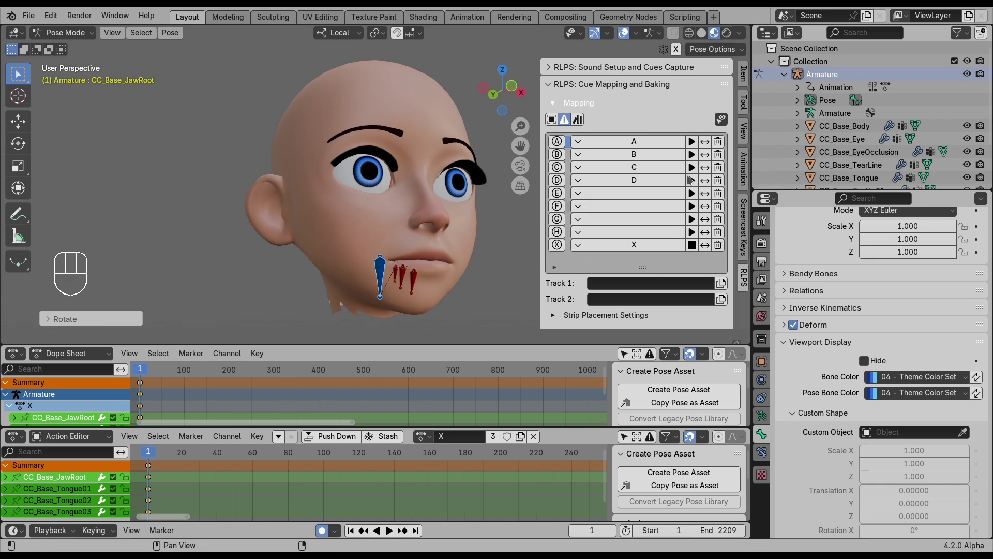
click(691, 155)
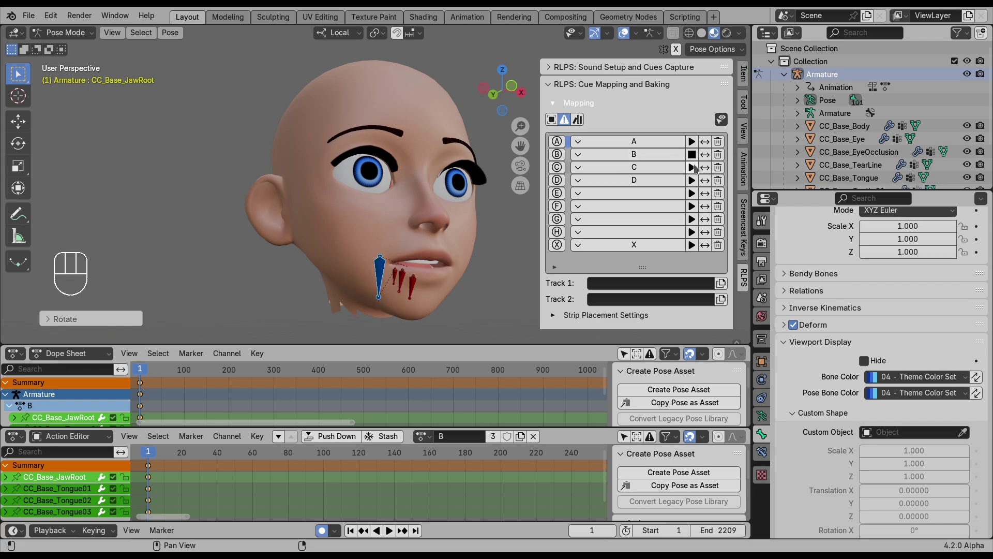
click(691, 167)
click(694, 182)
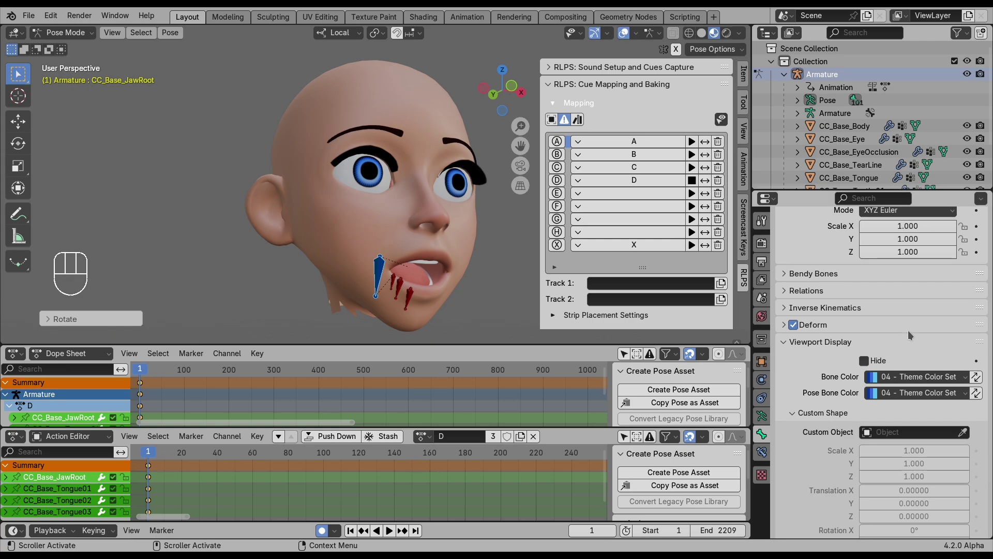
Create action E from D, rotate the jaw root bone to close the mouth slightly, and map the action to cue E
mouse_move(562, 195)
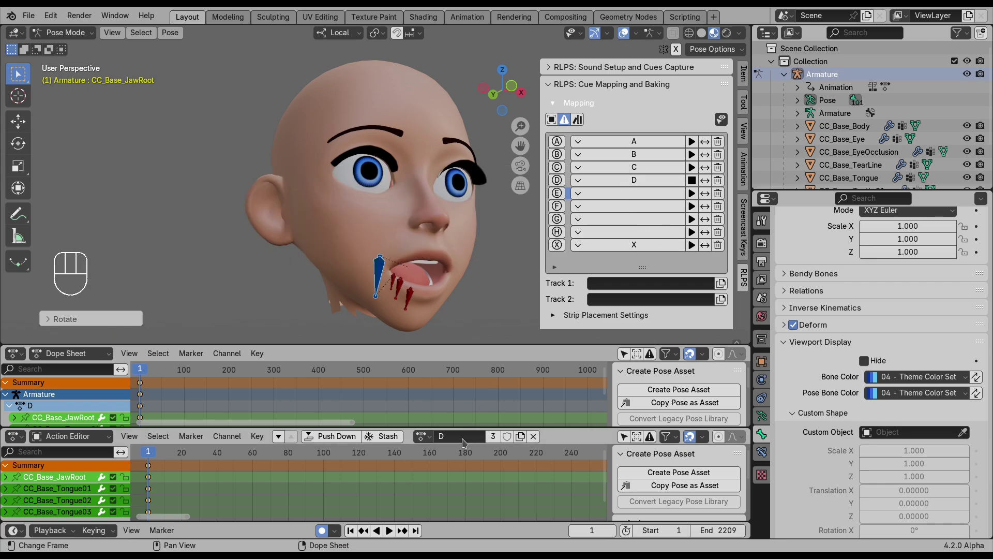
click(584, 193)
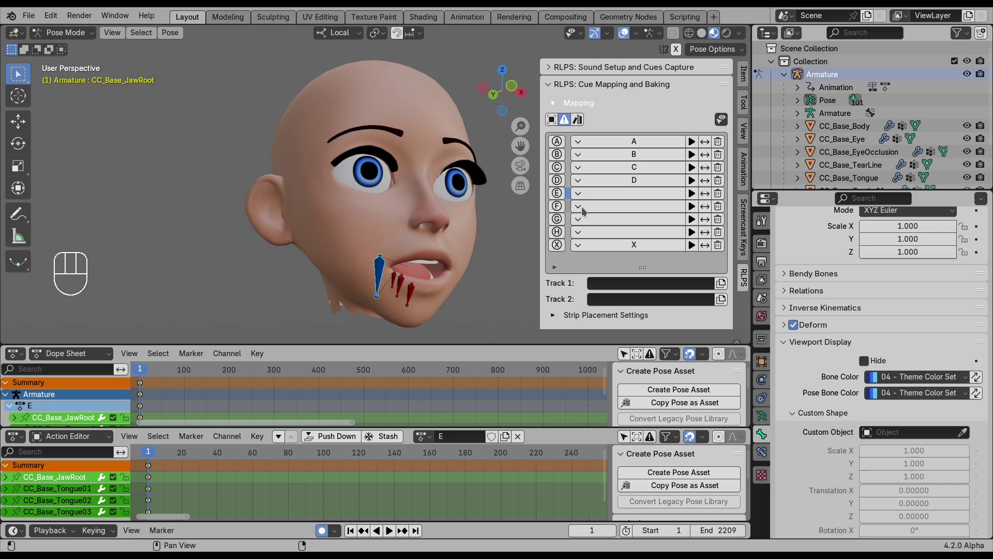
key(r)
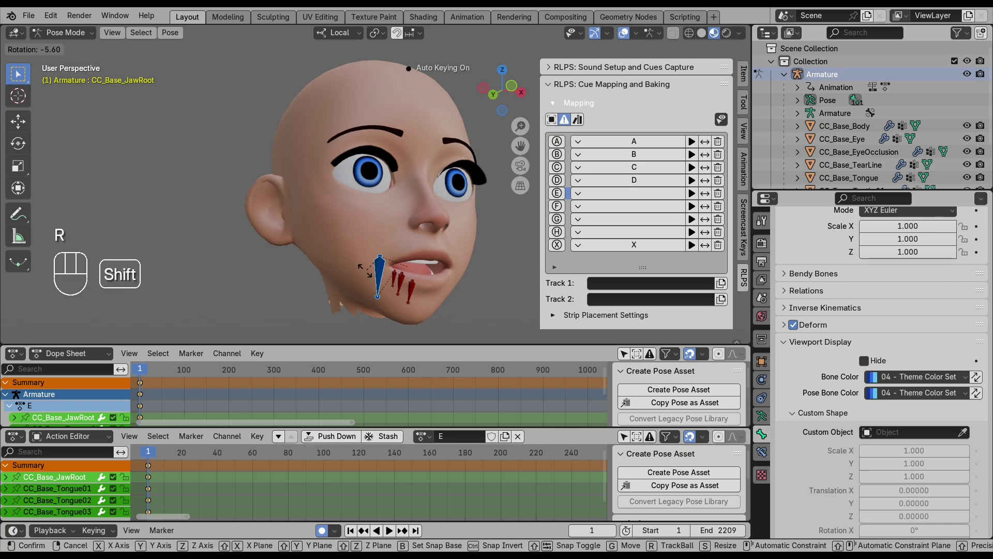
click(368, 267)
click(620, 197)
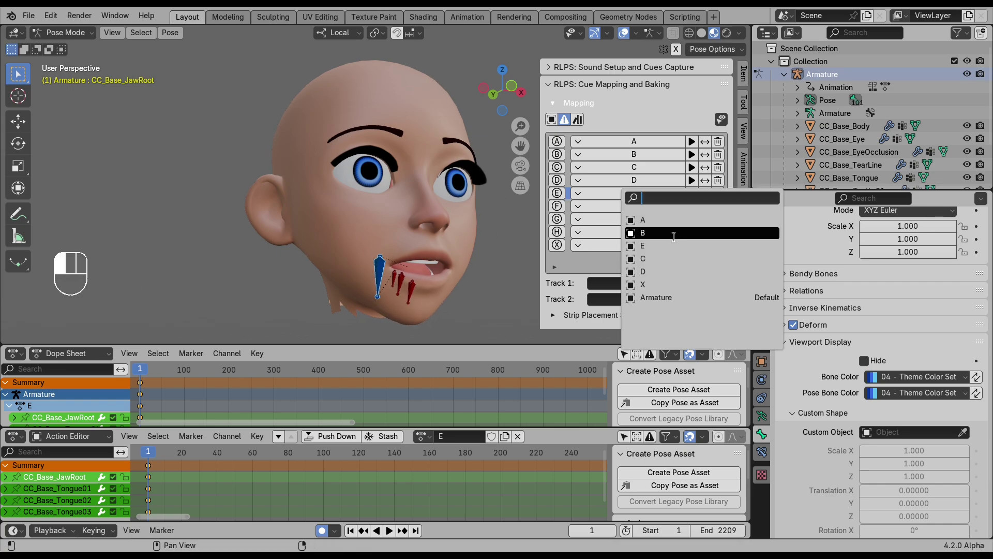
click(664, 245)
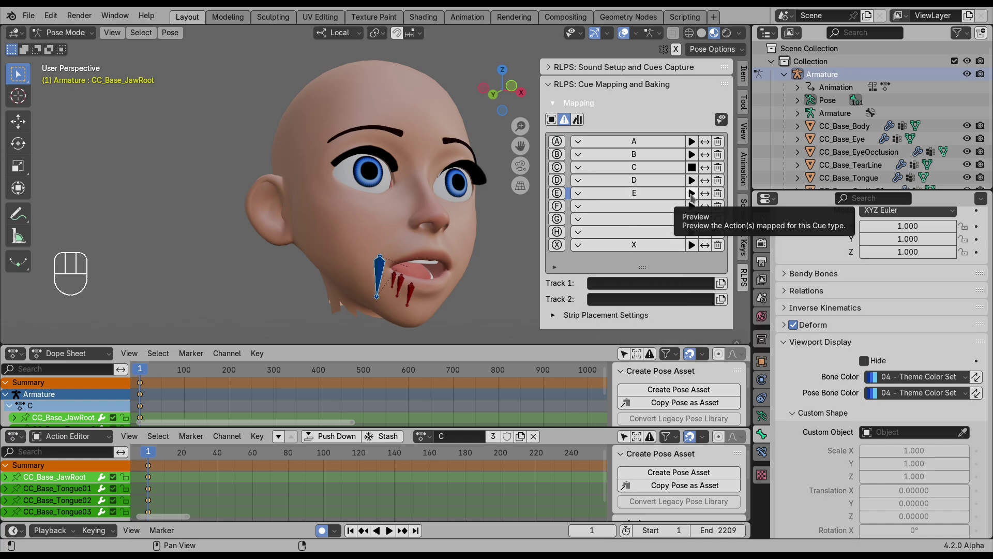
Preview the actions mapped to cues B, C and E to compare how far the jaw opens
click(691, 195)
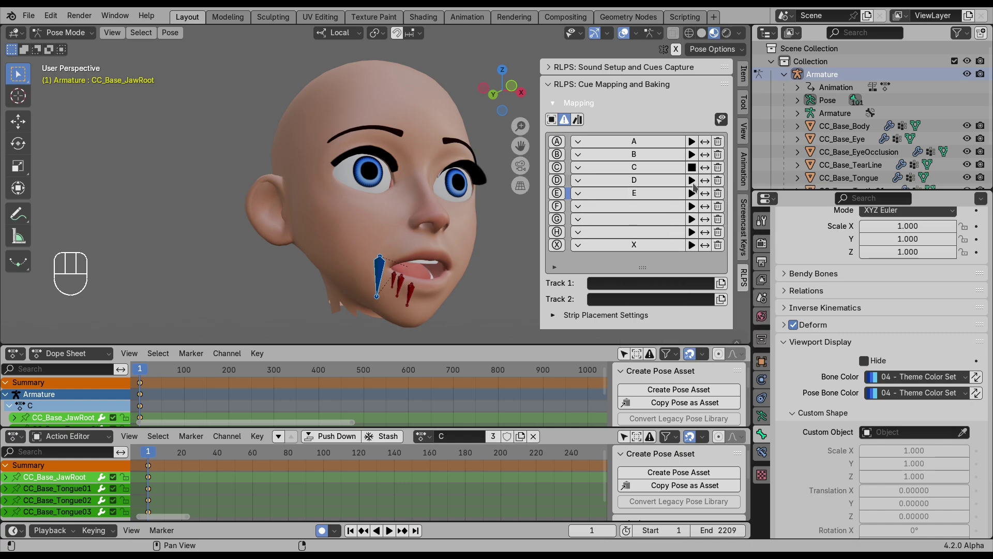
click(691, 154)
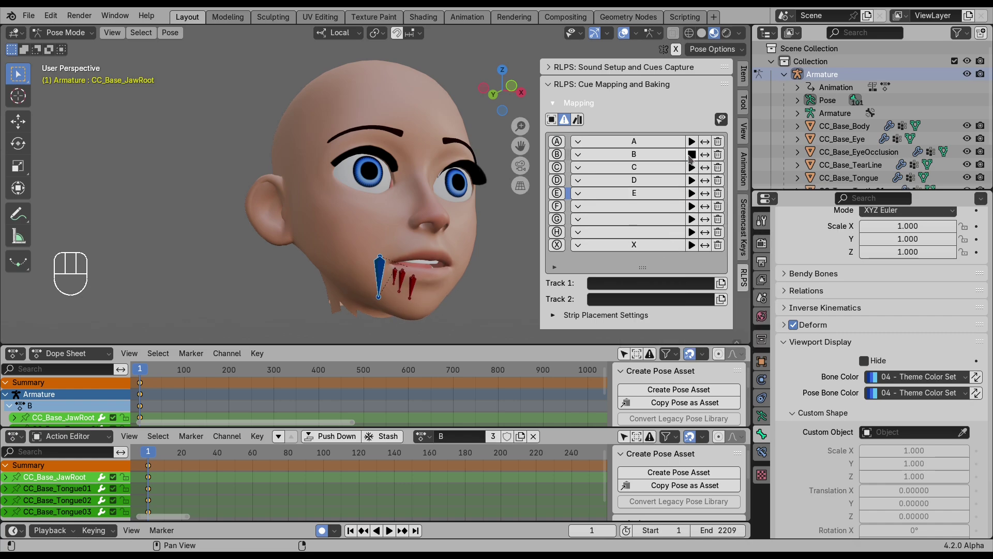
click(692, 193)
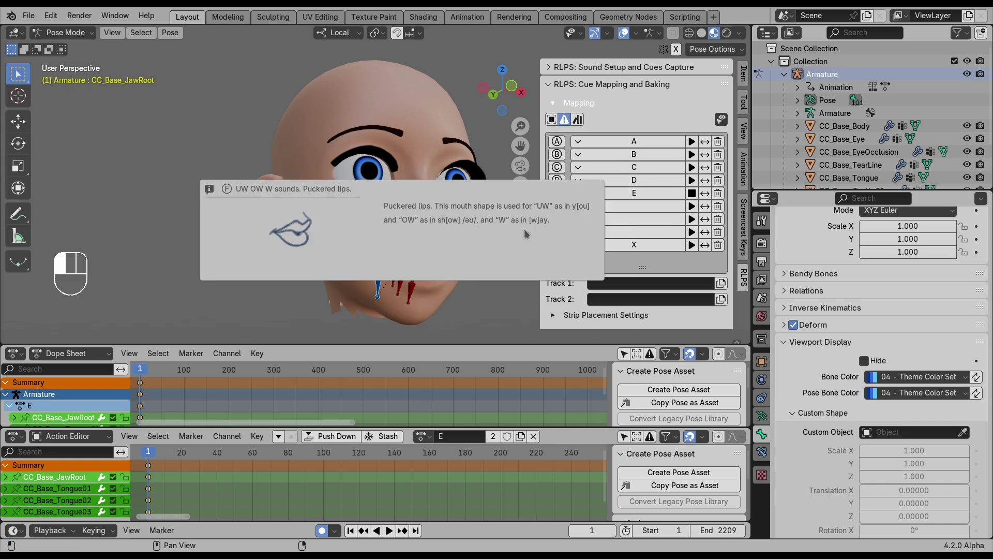
Create action F from E with the jaw rotated slightly more closed, and map it to mouth cue F
click(629, 206)
key(r)
click(397, 276)
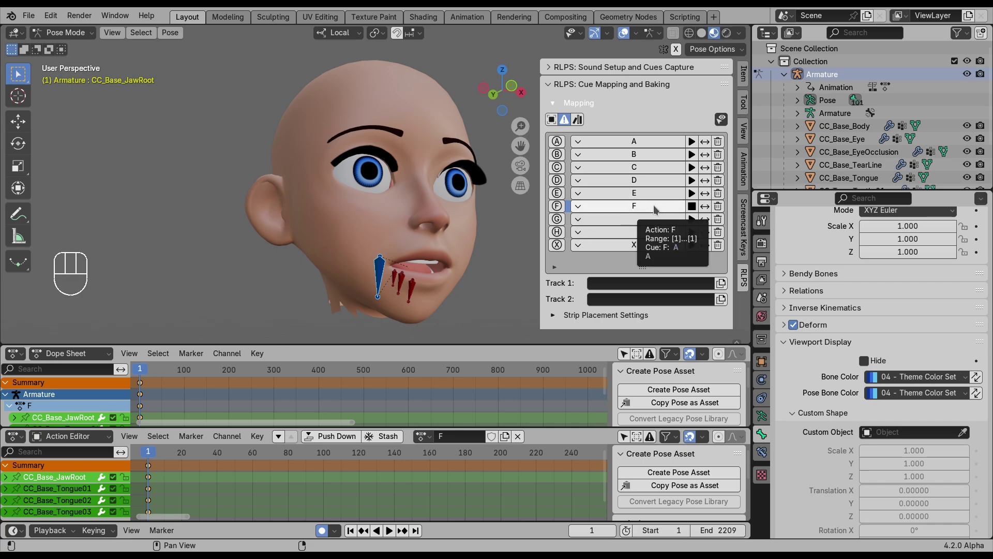
Create action G with the jaw nearly closed, map it to cue G, and compare its pose with F
click(554, 225)
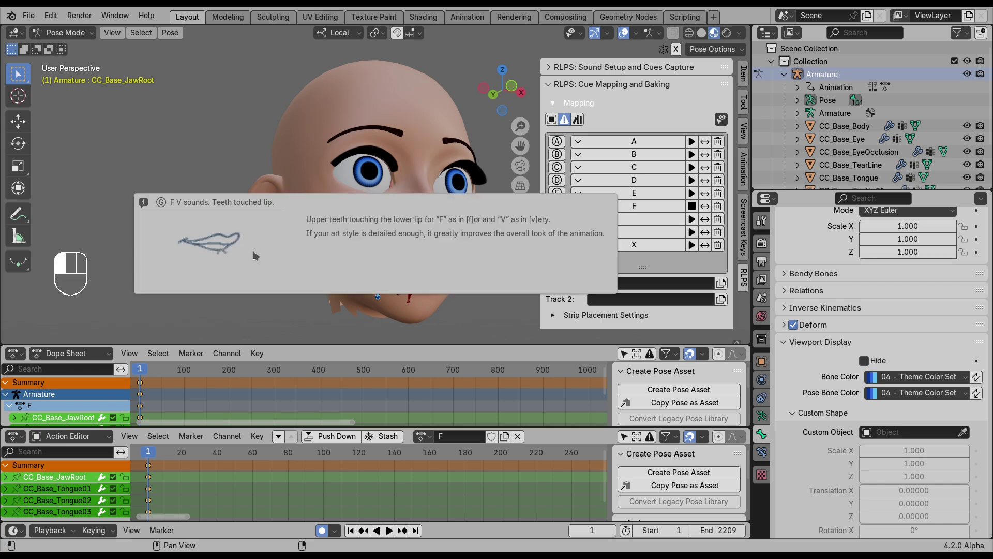
click(492, 238)
key(ctrl+z)
key(ctrl+z)
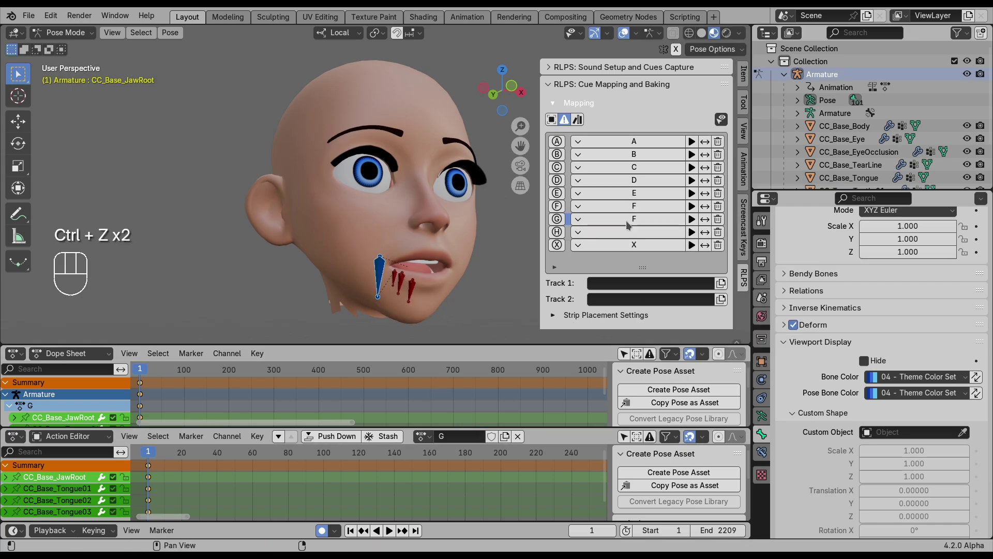
scroll(441, 280, up, 3)
key(r)
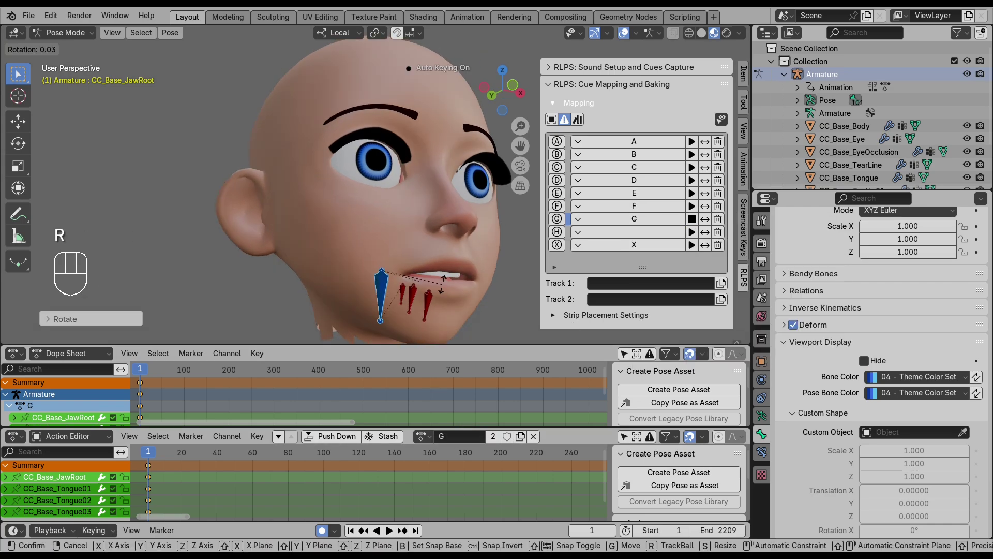
click(444, 286)
click(693, 206)
click(695, 219)
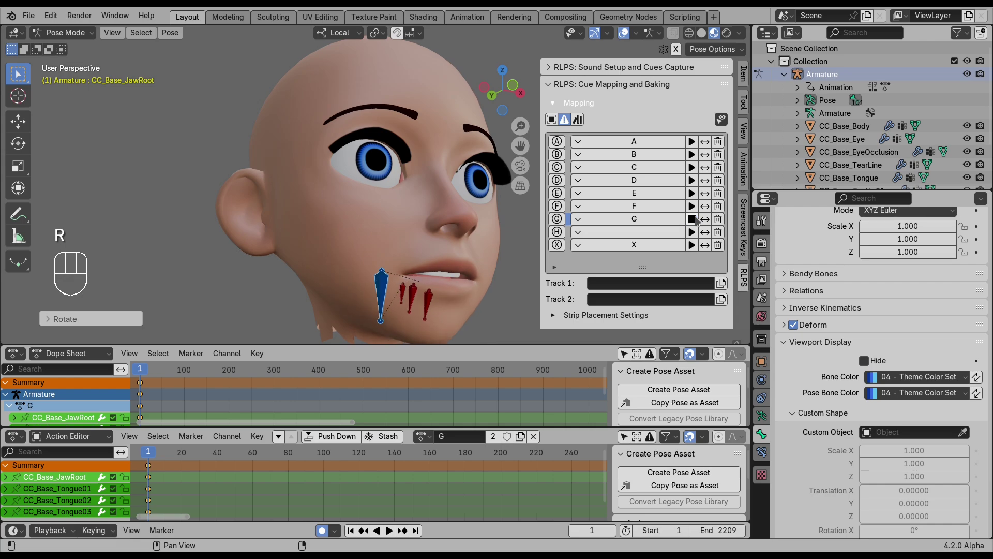
Create action H from the wide-open D pose with the jaw slightly more closed, and map it to cue H
click(558, 232)
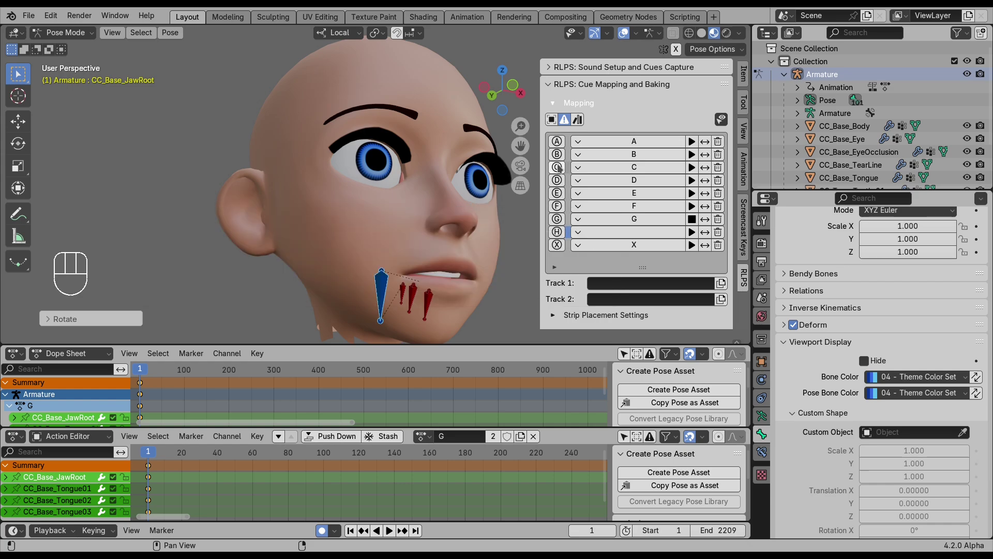
click(692, 232)
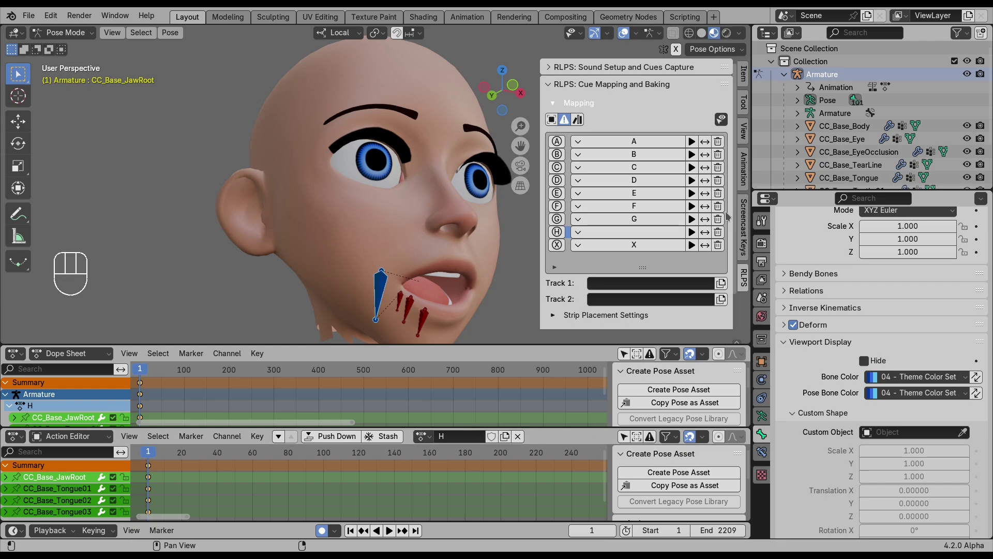
key(r)
click(453, 272)
click(692, 180)
click(692, 232)
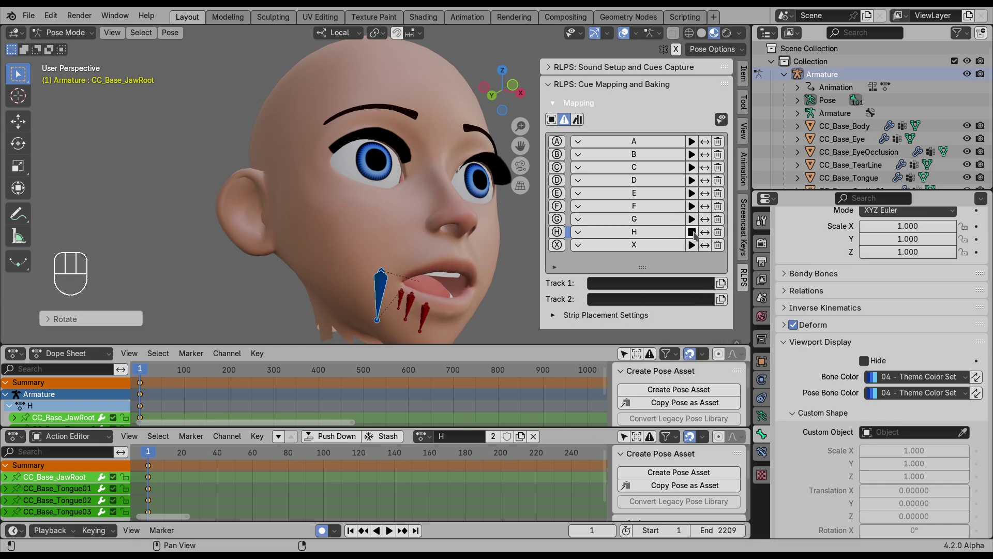
click(691, 167)
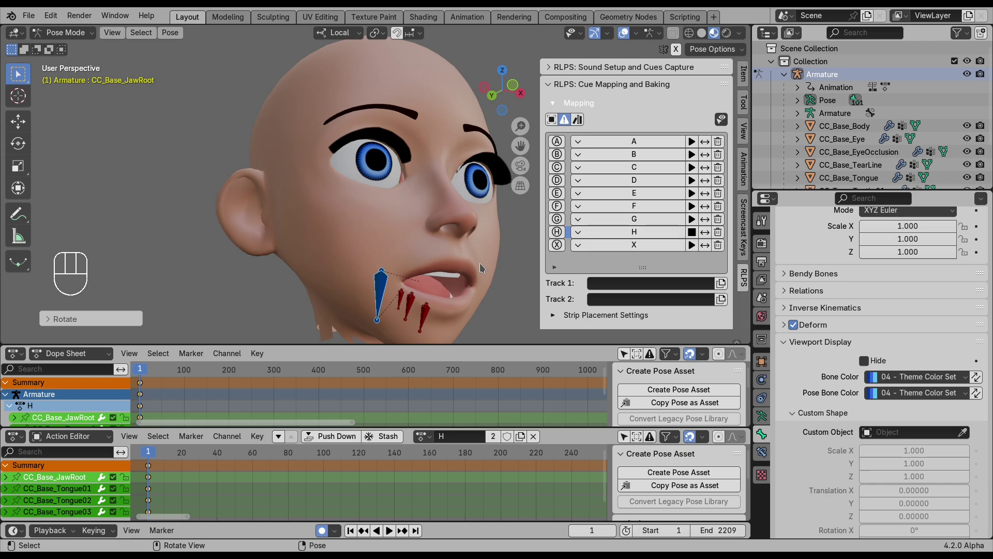
Rotate the three tongue bones in action H to raise the tongue inside the open mouth
middle_drag(480, 267, 443, 244)
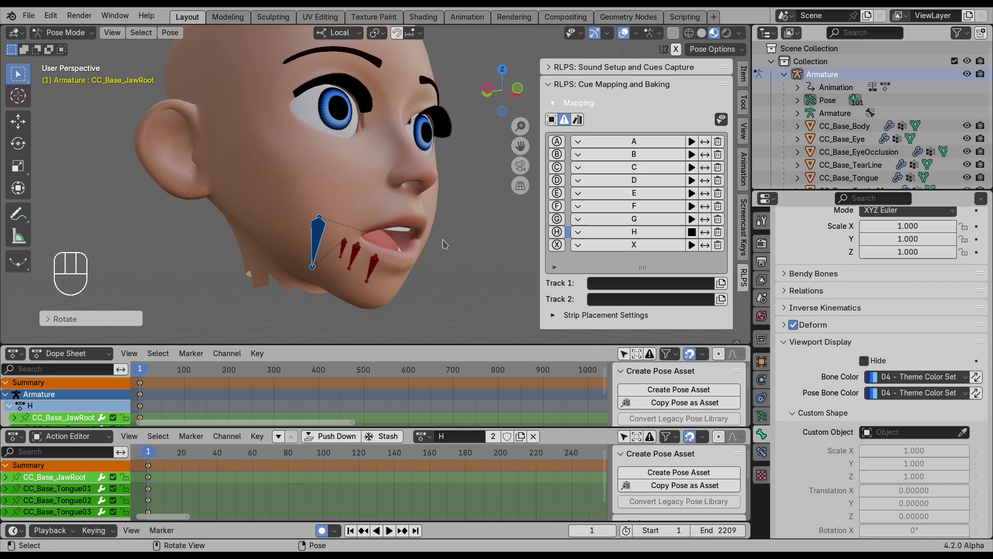
scroll(450, 251, up, 3)
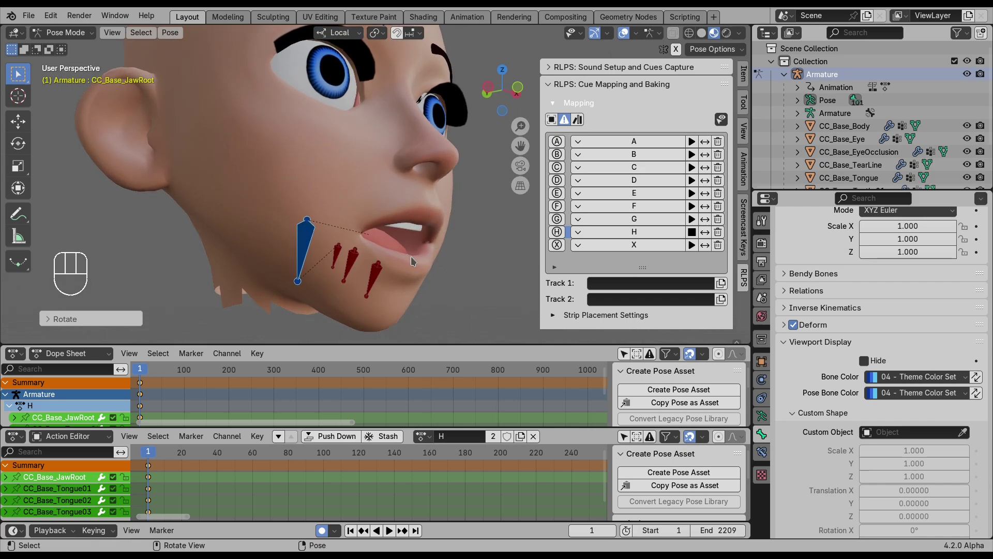
click(333, 256)
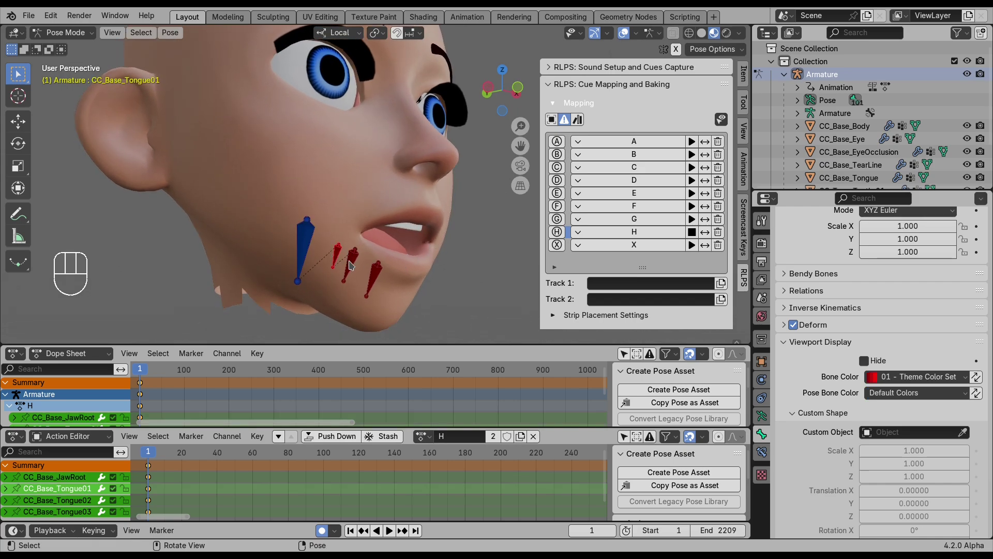
key(r)
click(353, 261)
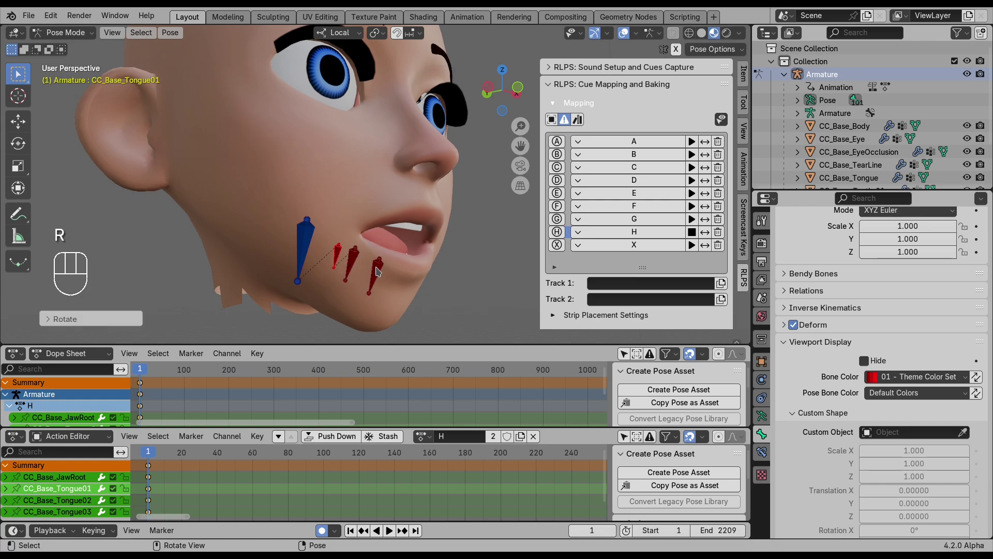
click(379, 263)
key(r)
click(385, 267)
click(353, 258)
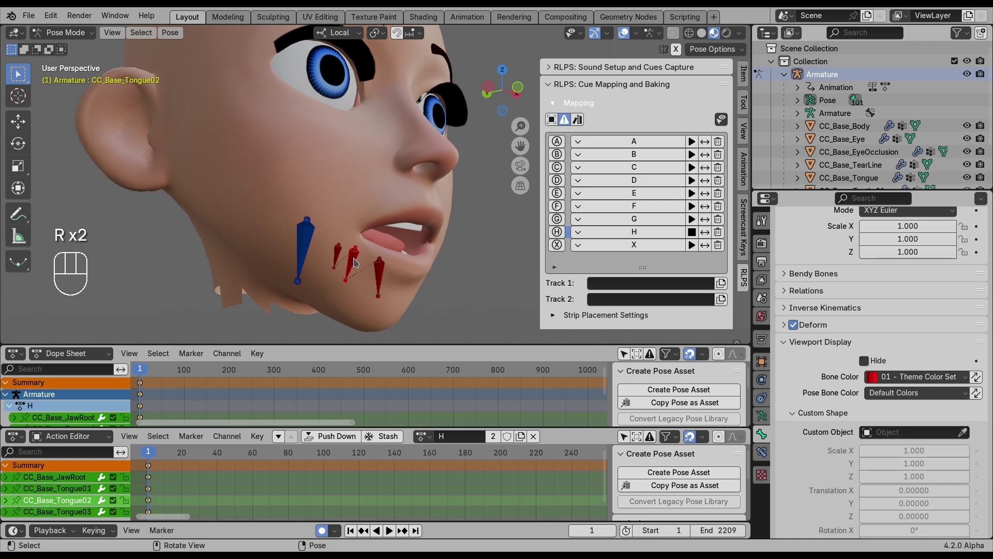
key(r)
click(363, 260)
Shift the tip and middle tongue bones towards the upper teeth and rotate the base tongue bone in action H
middle_drag(362, 260, 456, 212)
click(396, 198)
key(g)
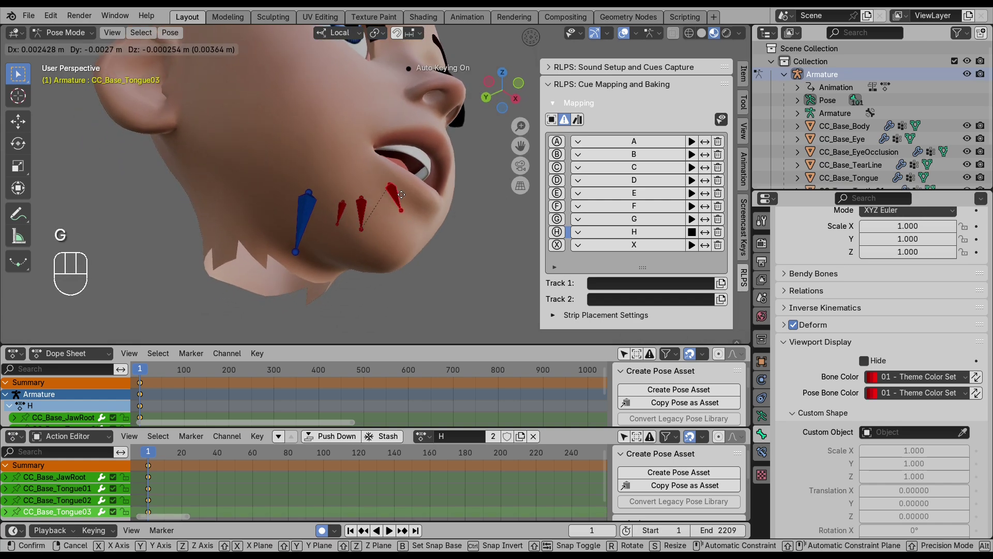
click(413, 193)
middle_drag(413, 193, 367, 242)
click(325, 231)
key(g)
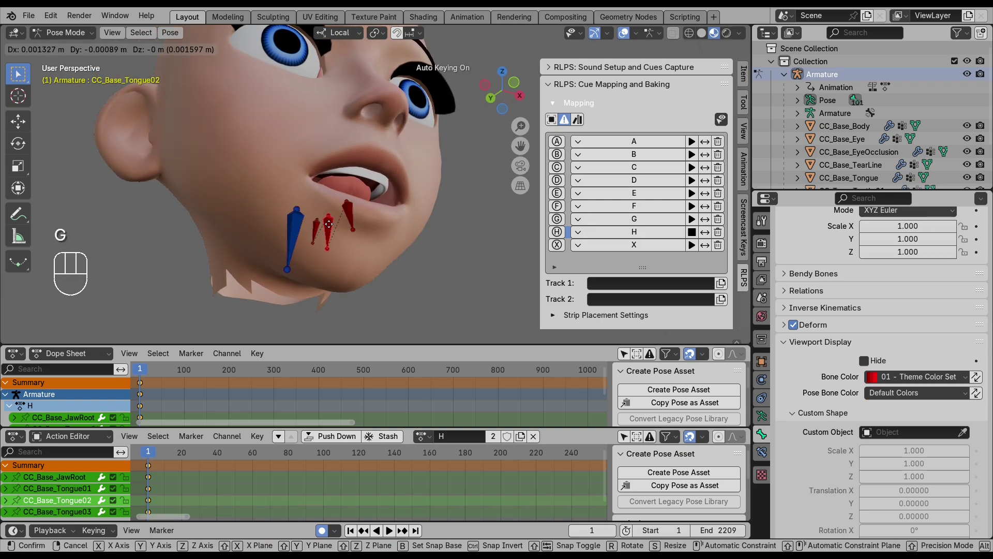
click(313, 238)
click(316, 230)
key(r)
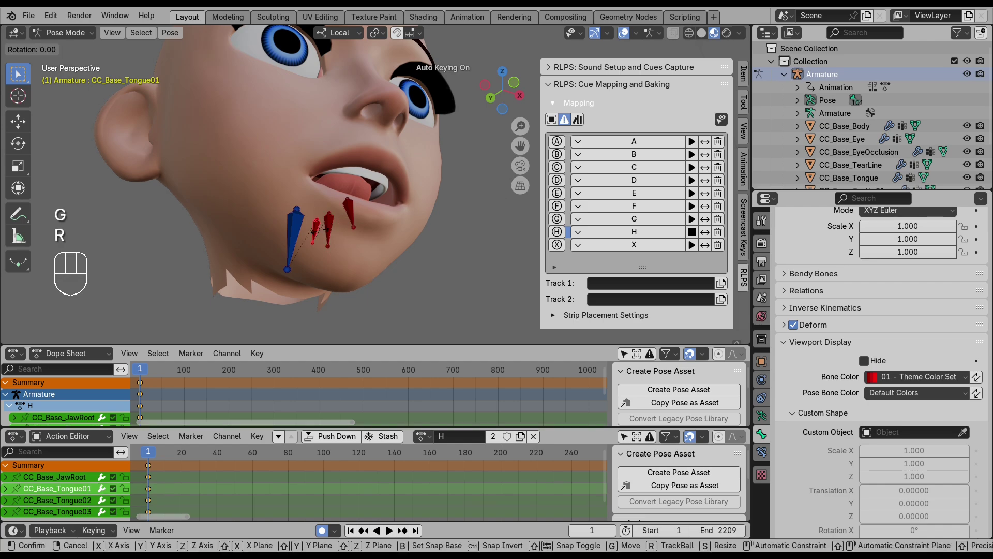
click(318, 235)
Refine the positions of the tip and middle tongue bones in action H from a side view
middle_drag(318, 235, 423, 226)
click(423, 228)
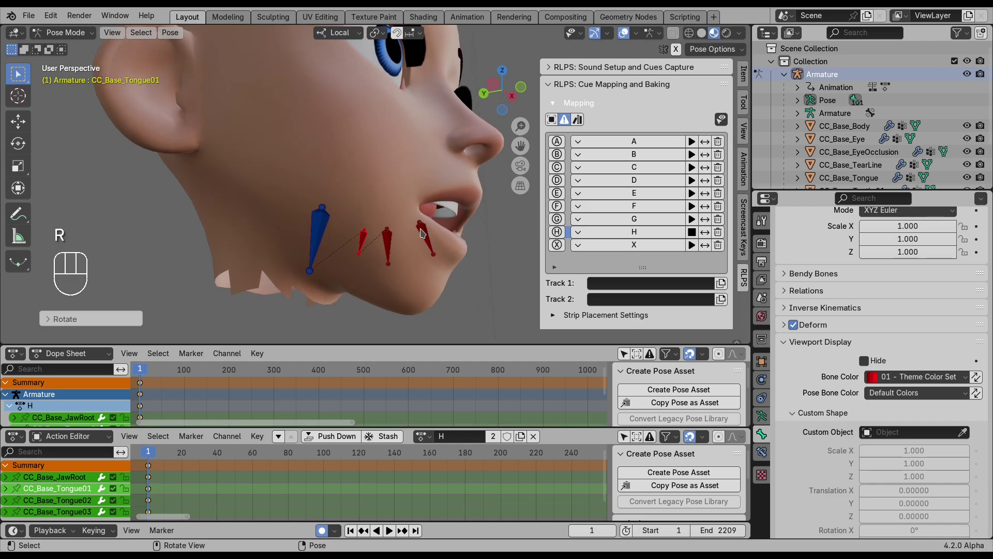
key(g)
click(424, 232)
click(744, 74)
key(g)
click(388, 243)
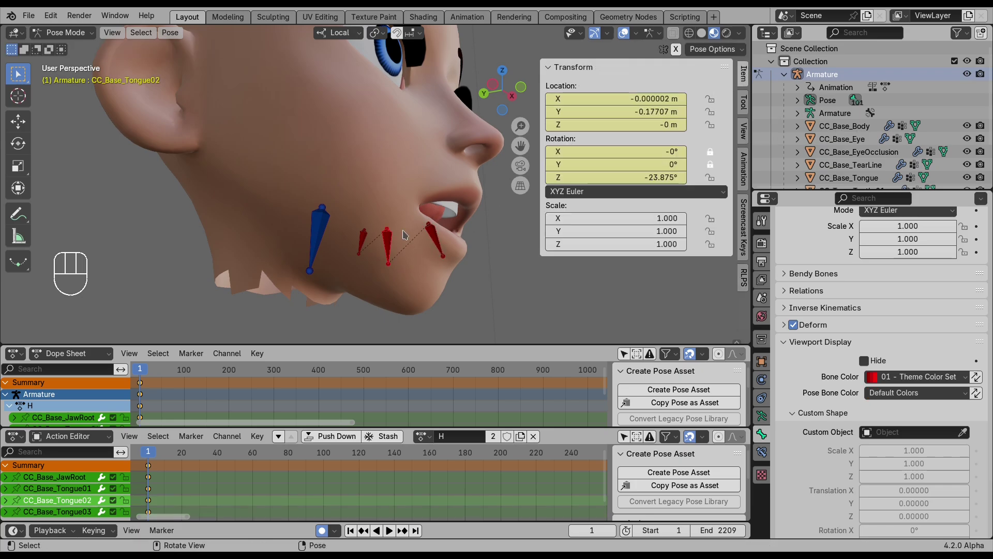
key(g)
click(409, 235)
Correct the sideways placement of the tongue bones in action H by setting the Z location to 0
middle_drag(455, 230, 595, 264)
key(g)
key(x)
click(295, 263)
double_click(649, 126)
text(0)
key(Return)
click(296, 276)
double_click(651, 126)
Preview the mapped pose actions for cues A to H and X in turn on the face
click(743, 277)
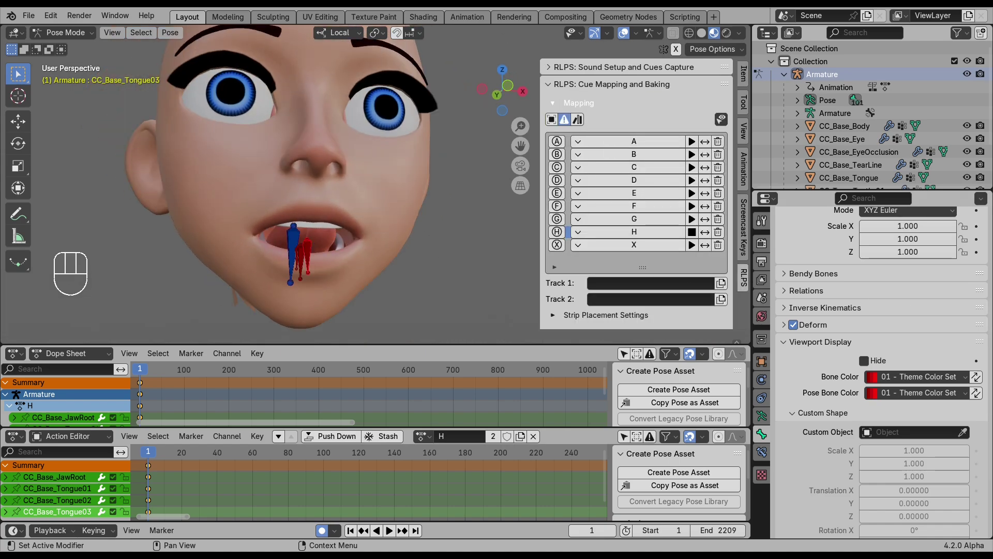
click(692, 141)
click(692, 154)
click(692, 167)
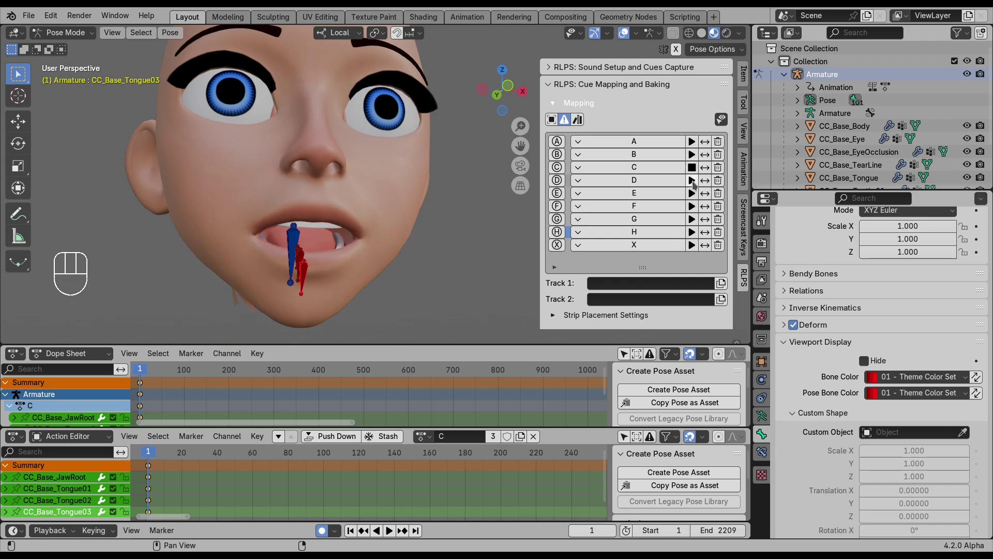
click(692, 180)
click(692, 193)
click(691, 205)
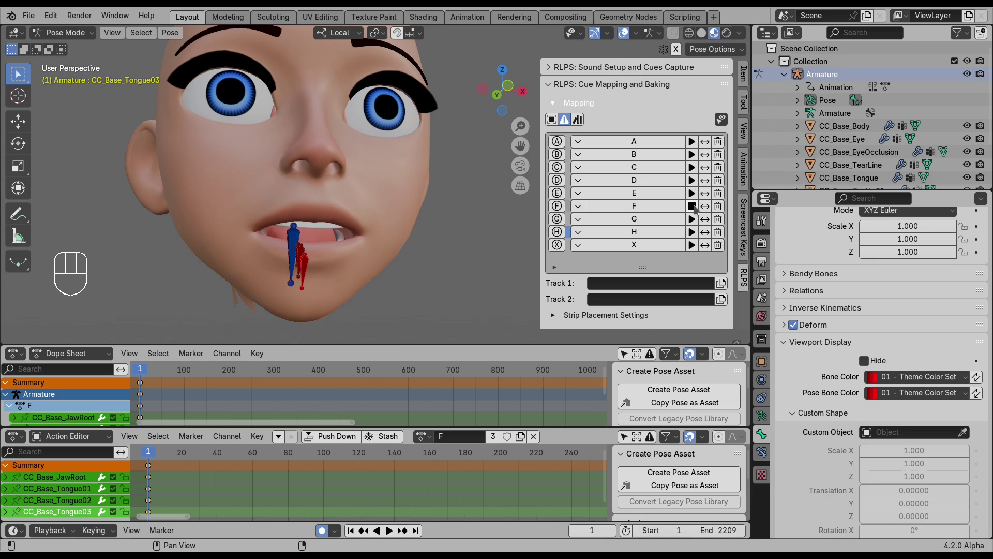
click(692, 219)
click(691, 231)
click(691, 245)
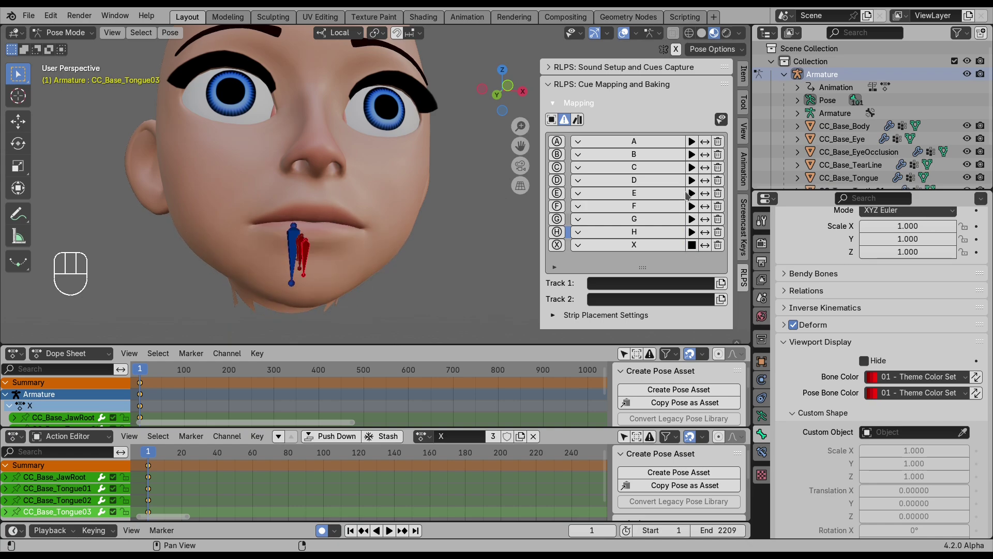
Activate the pose action mapped to cue A and rotate its jaw bone to open the mouth
click(693, 143)
middle_drag(407, 216, 447, 223)
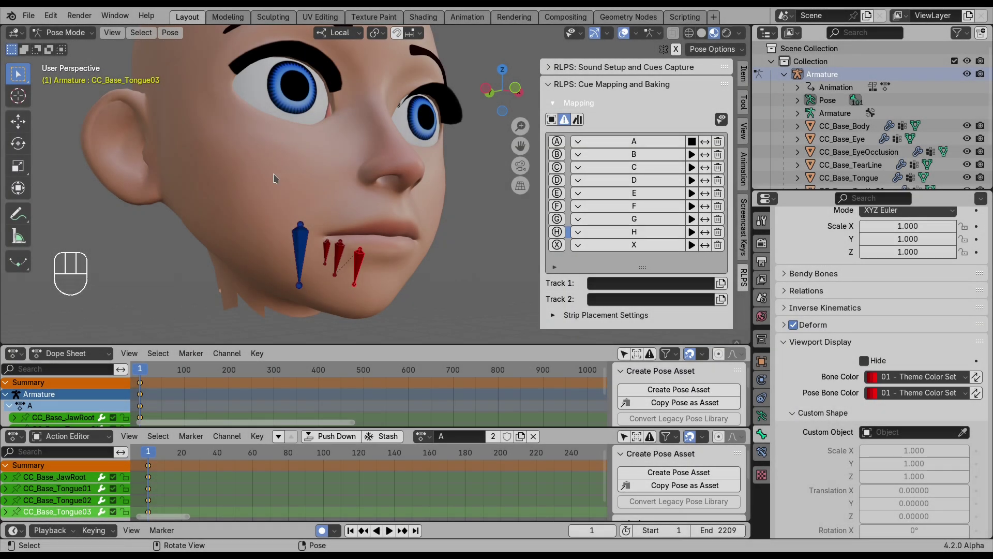
click(274, 173)
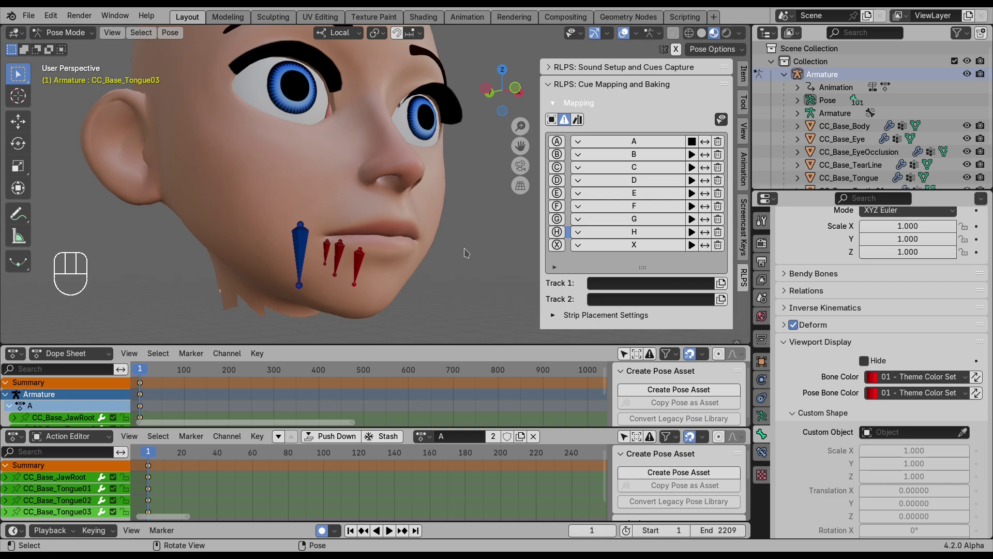
key(ctrl+Tab)
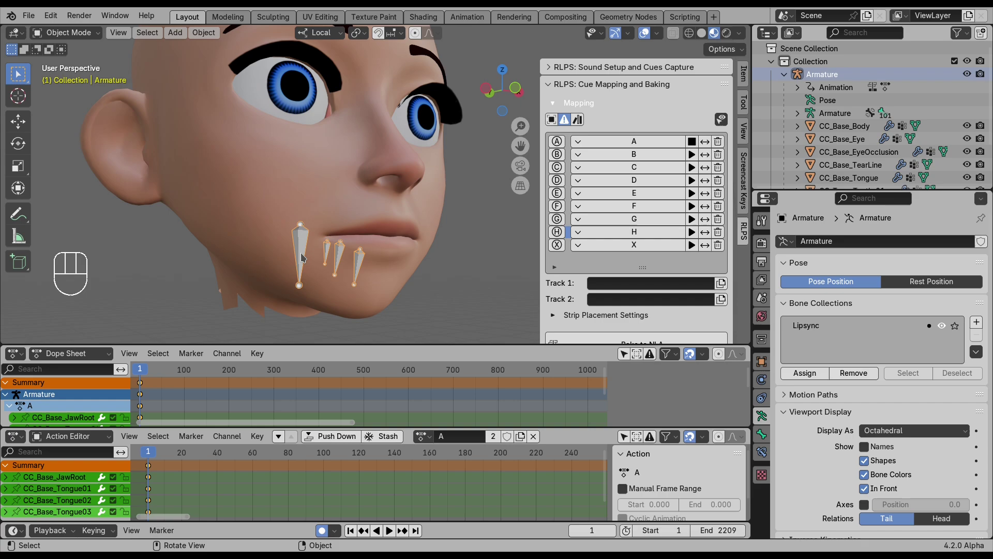
key(ctrl+Tab)
key(r)
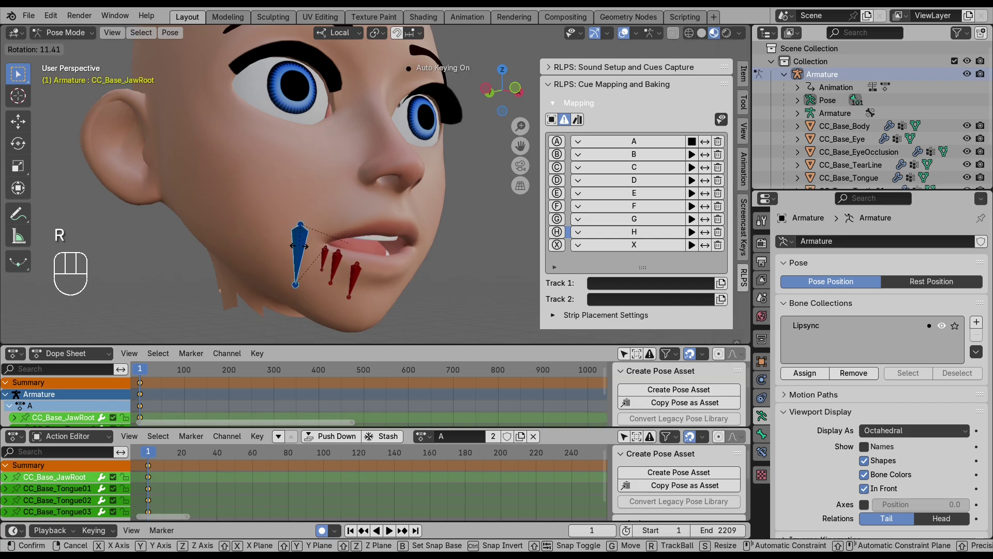
click(341, 270)
key(ctrl+Tab)
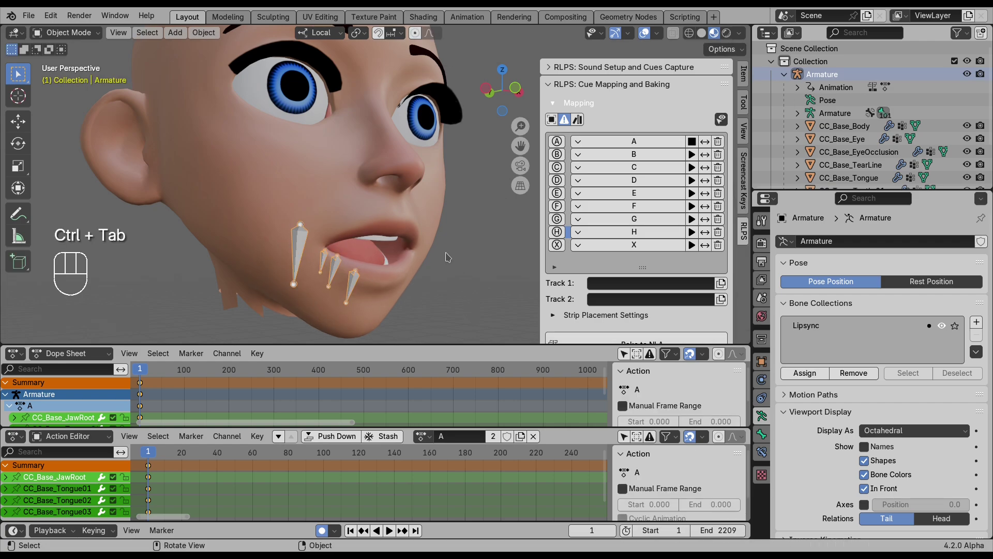
Select the body mesh and look through its viseme shape keys from V_Explosive to V_Lip_Open, testing the value slider
click(329, 196)
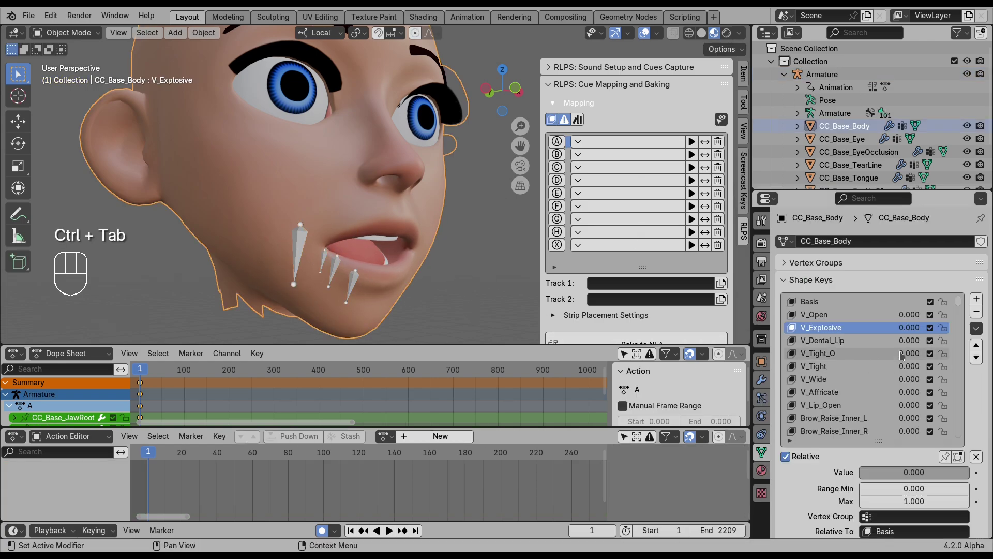
mouse_move(893, 473)
mouse_down()
mouse_move(943, 473)
mouse_move(874, 473)
mouse_move(946, 472)
mouse_move(874, 472)
mouse_up()
click(822, 343)
click(816, 355)
click(815, 366)
click(815, 379)
click(820, 392)
click(819, 405)
Examine the rest of the body mesh's shape keys, testing mouth keys such as Mouth_Frown_L and Mouth_Press_L
scroll(874, 340, down, 8)
scroll(874, 340, down, 12)
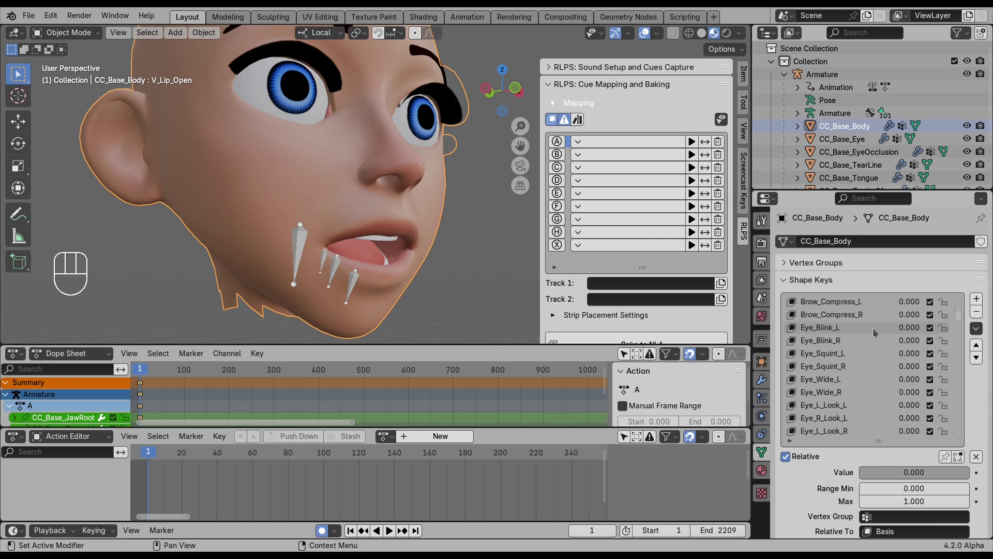
scroll(839, 327, down, 8)
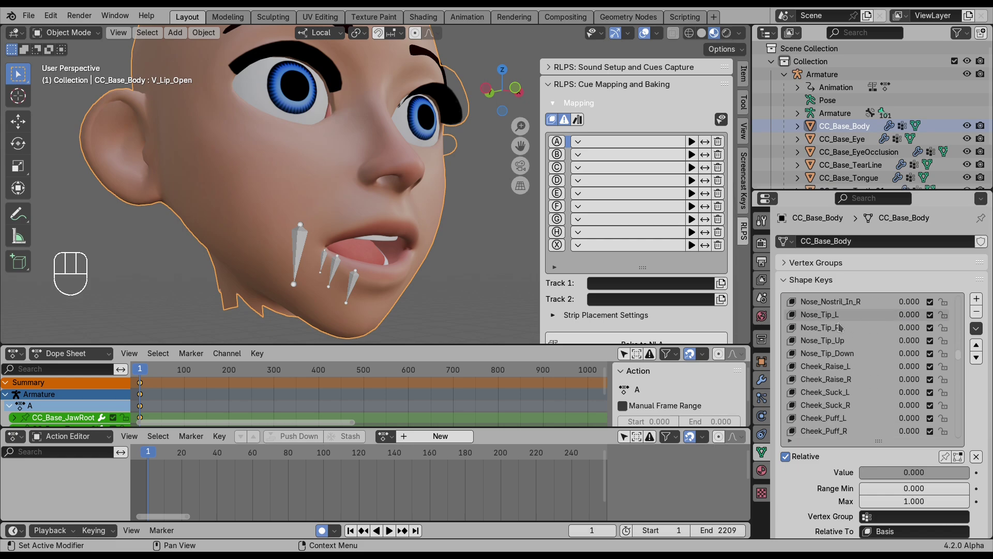
click(839, 326)
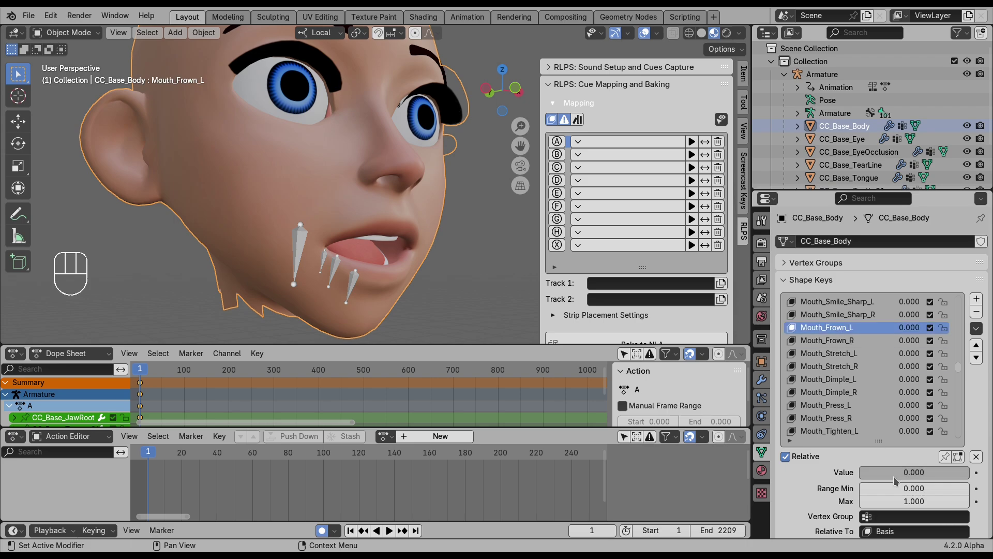
mouse_move(900, 472)
mouse_down()
mouse_move(925, 472)
mouse_move(900, 472)
mouse_up()
scroll(841, 346, down, 2)
click(831, 382)
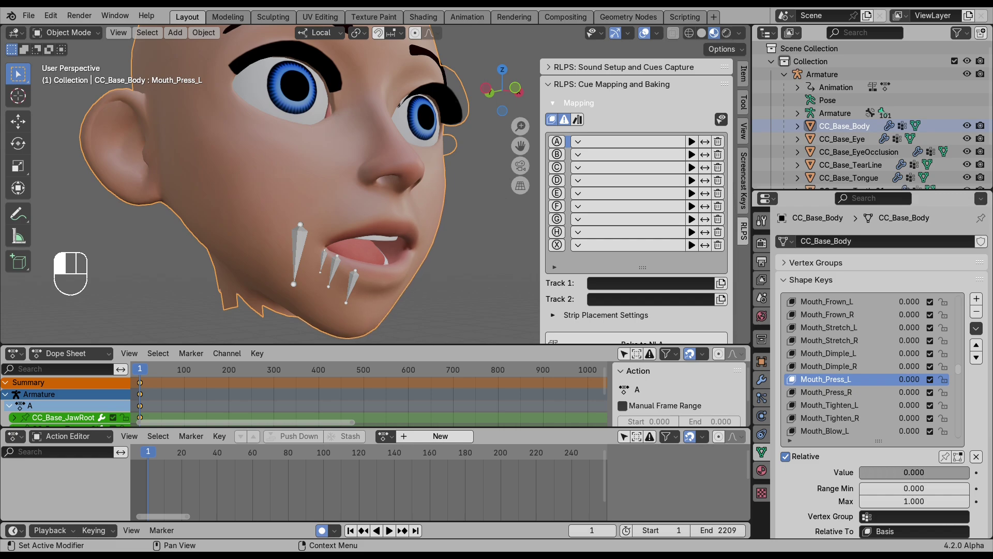
scroll(856, 332, down, 9)
scroll(851, 332, down, 15)
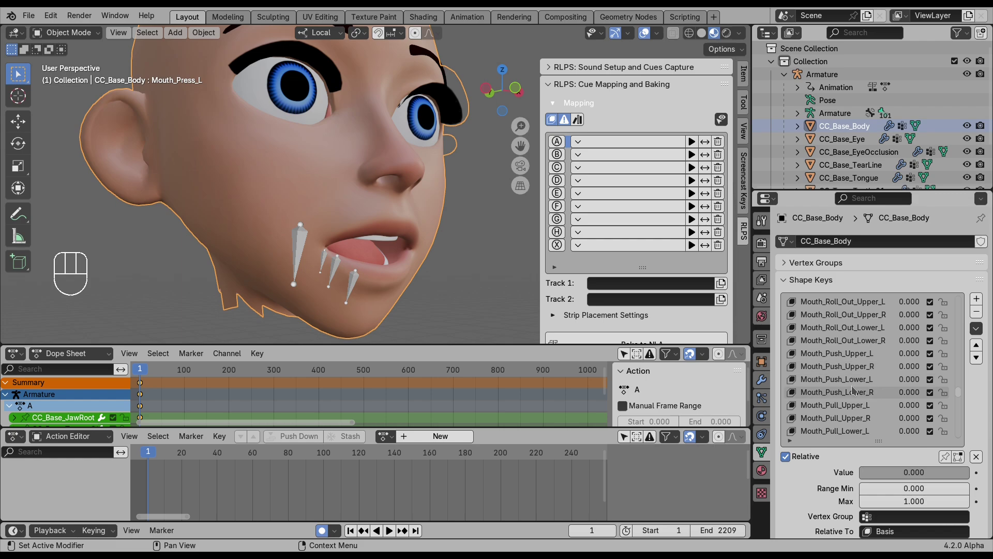
scroll(858, 392, down, 9)
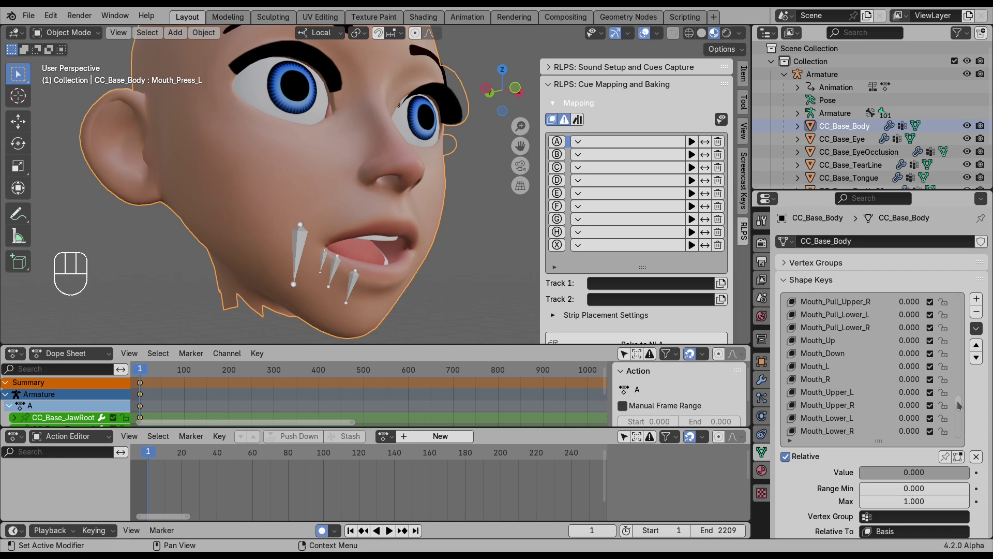
Make V_Open the active shape key and add a scene keying set named Lipsync
drag(959, 405, 967, 285)
click(811, 316)
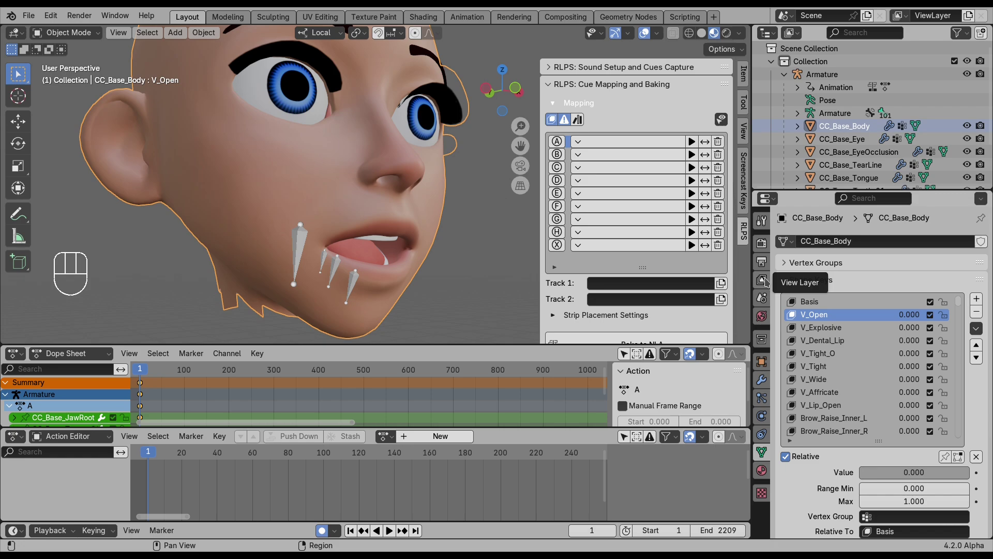
click(761, 297)
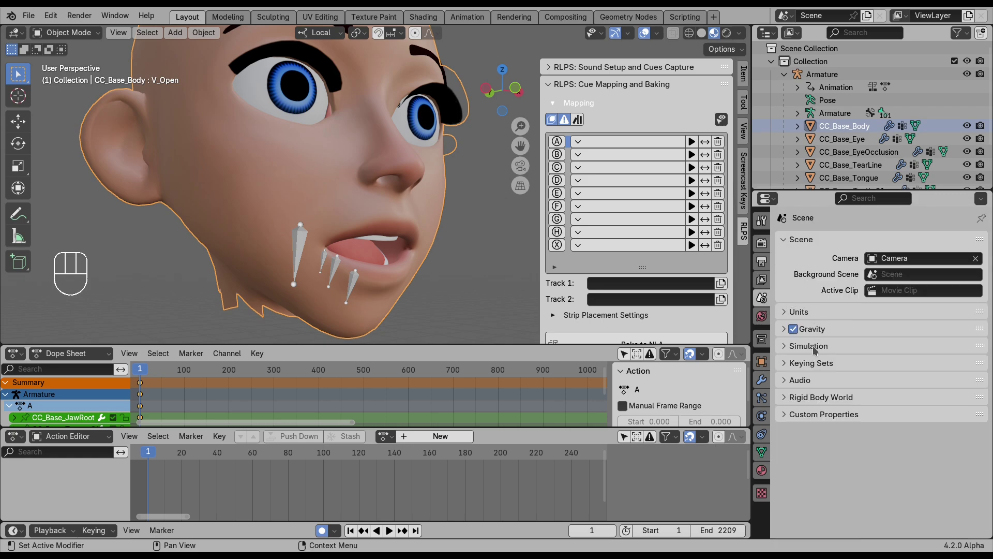
click(784, 363)
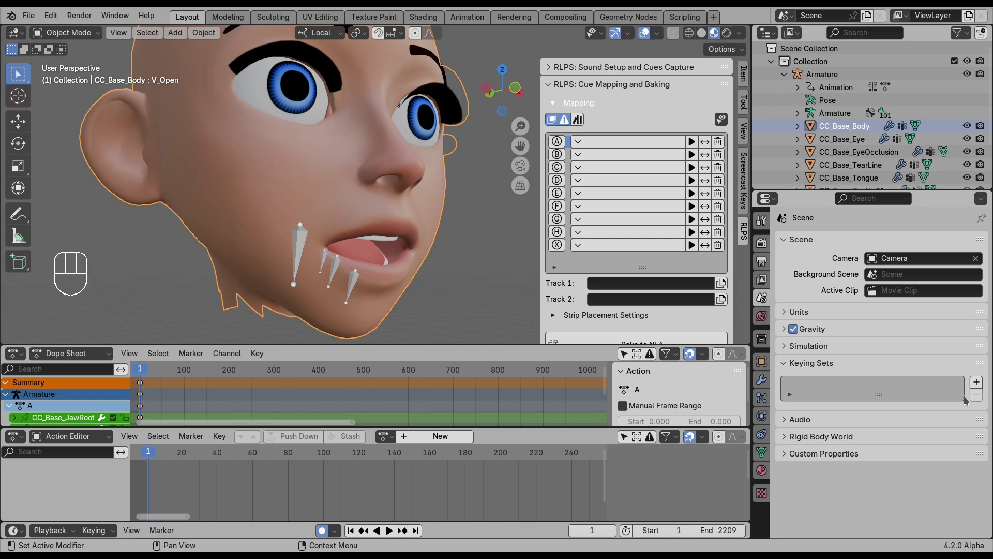
click(977, 382)
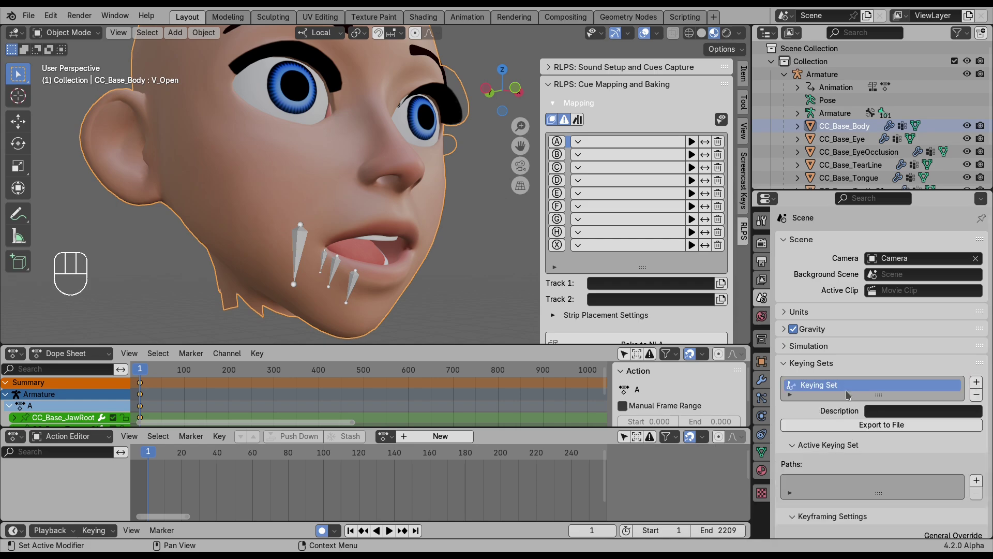
double_click(852, 387)
text(Lipsync)
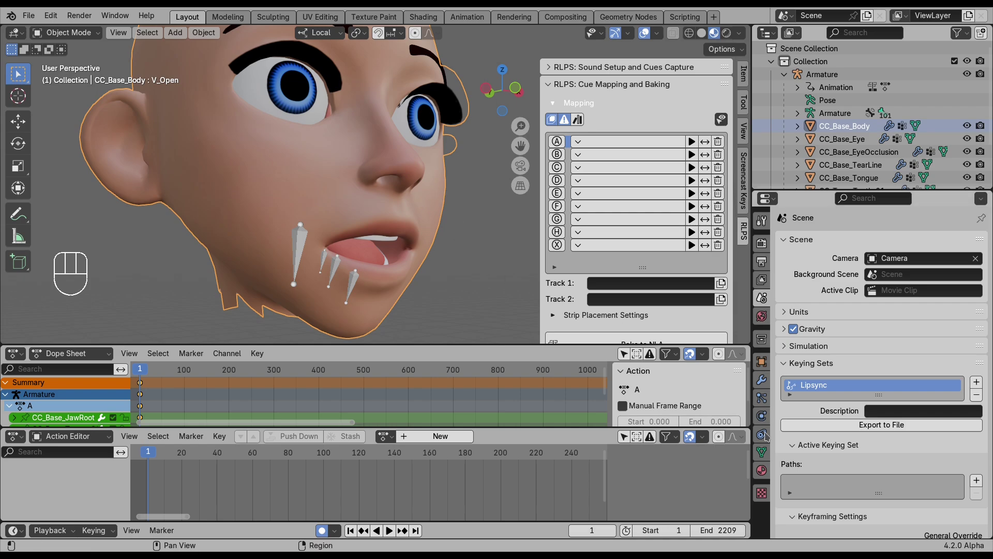
Add the values of the V_Open, V_Explosive and V_Dental_Lip shape keys to the Lipsync keying set
click(761, 454)
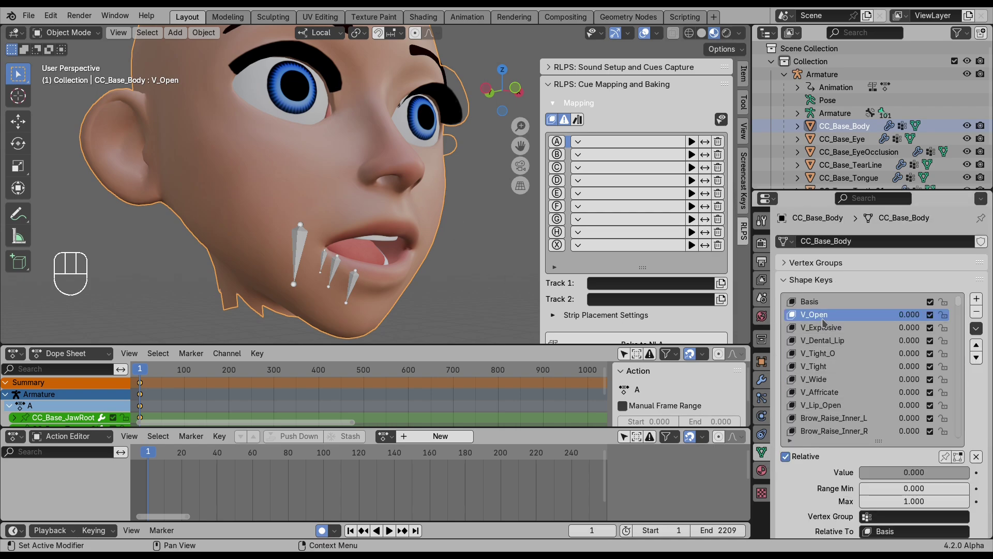
right_click(899, 474)
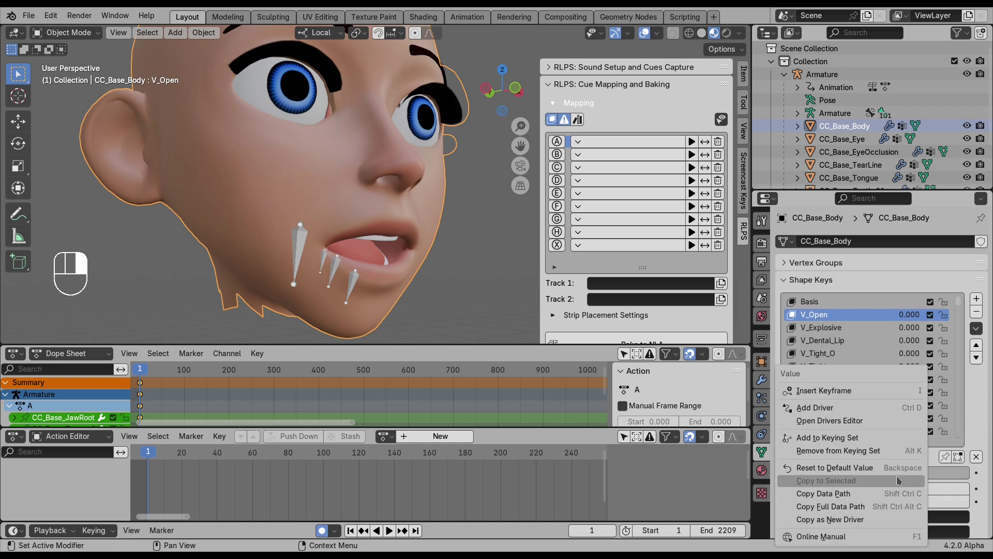
click(833, 437)
click(828, 327)
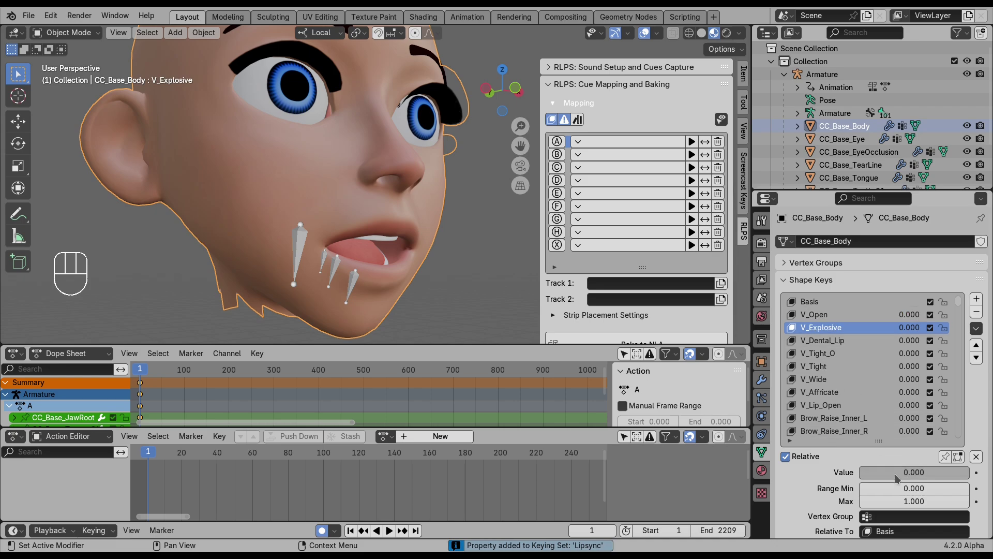
right_click(897, 473)
click(826, 438)
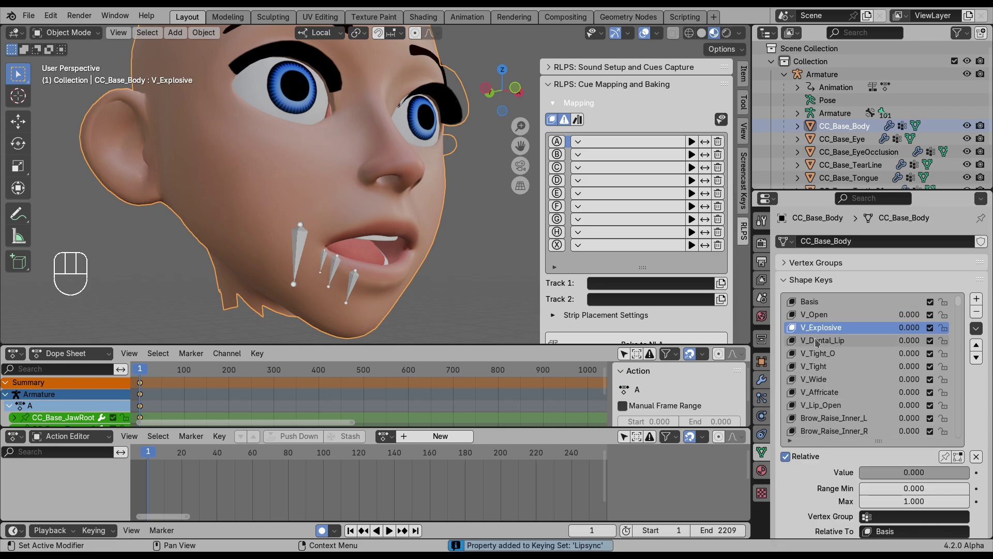
click(822, 340)
right_click(896, 473)
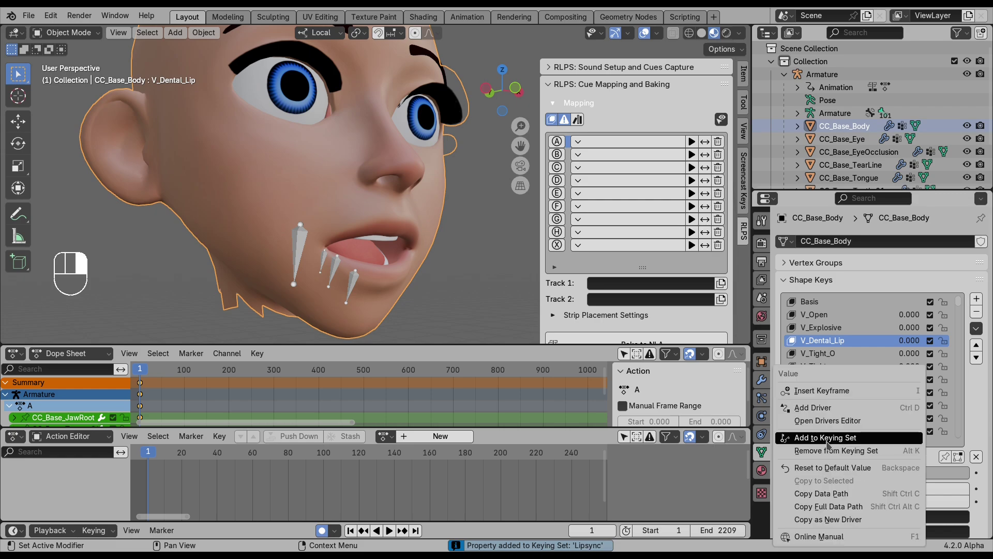
click(826, 438)
Add the values of the V_Tight_O and V_Tight shape keys to the Lipsync keying set
click(817, 353)
right_click(897, 471)
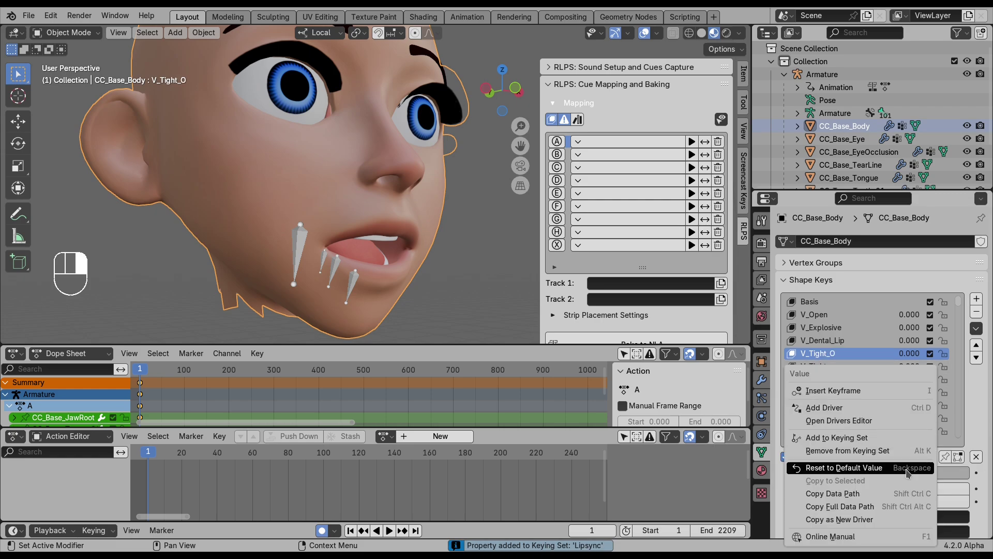
click(826, 438)
click(815, 365)
right_click(897, 472)
click(832, 440)
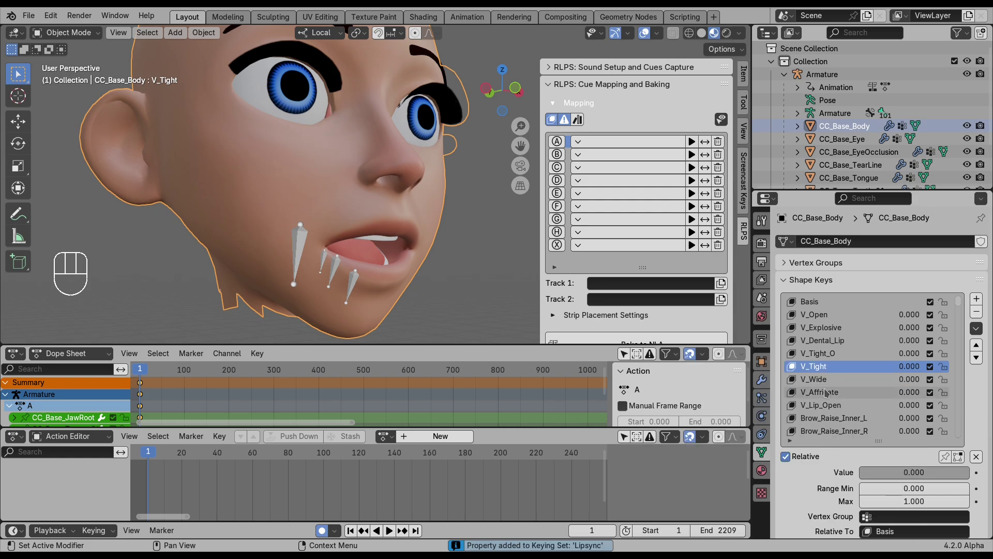
Add the V_Wide and V_Affricate shape key values to the Lipsync keying set and make V_Lip_Open active
click(834, 379)
right_click(900, 471)
click(838, 438)
click(838, 392)
right_click(900, 471)
click(839, 438)
click(843, 406)
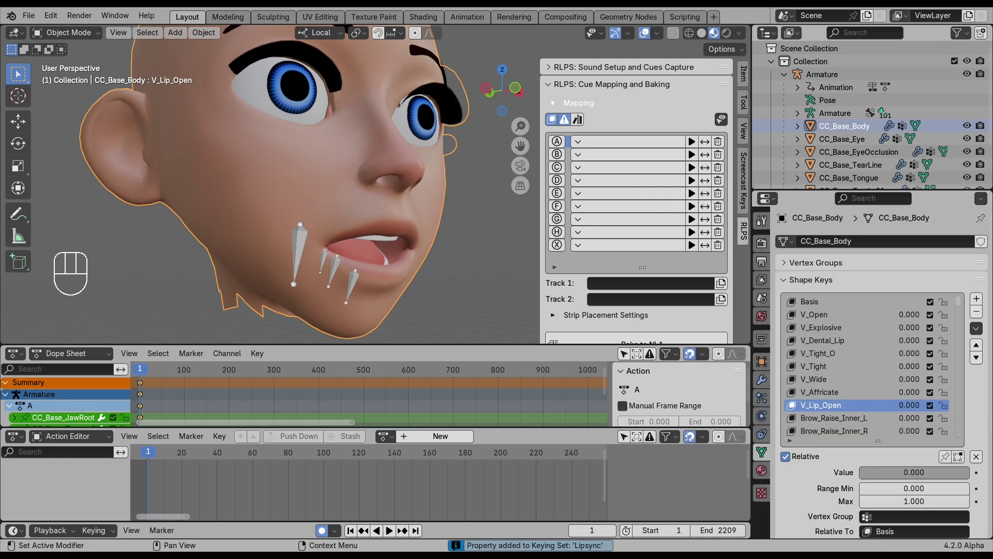
Preview the lower-lip roll-in shape keys in solo mode and add the Mouth_Roll_In_Lower_R value to the Lipsync keying set
drag(958, 307, 965, 371)
scroll(879, 373, down, 5)
click(848, 392)
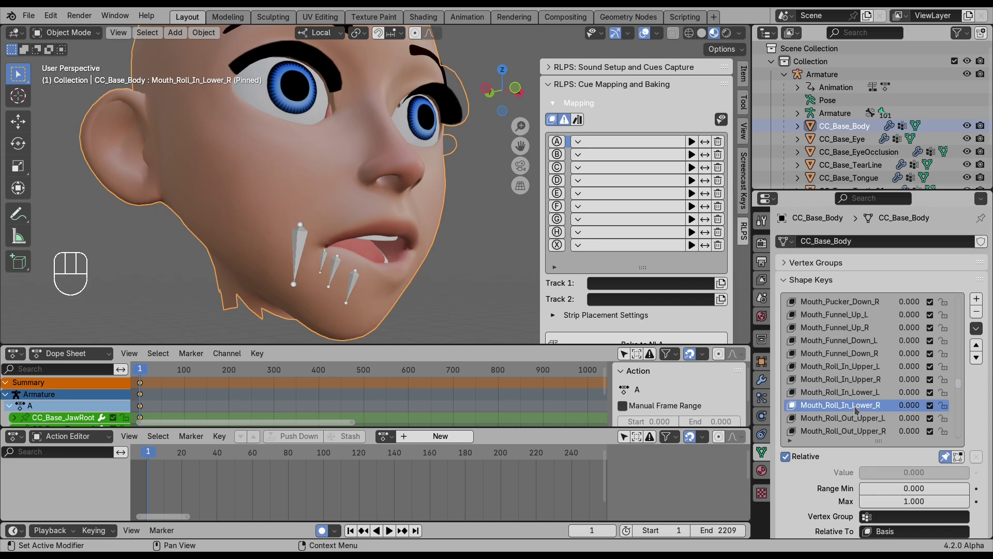
click(853, 381)
click(852, 393)
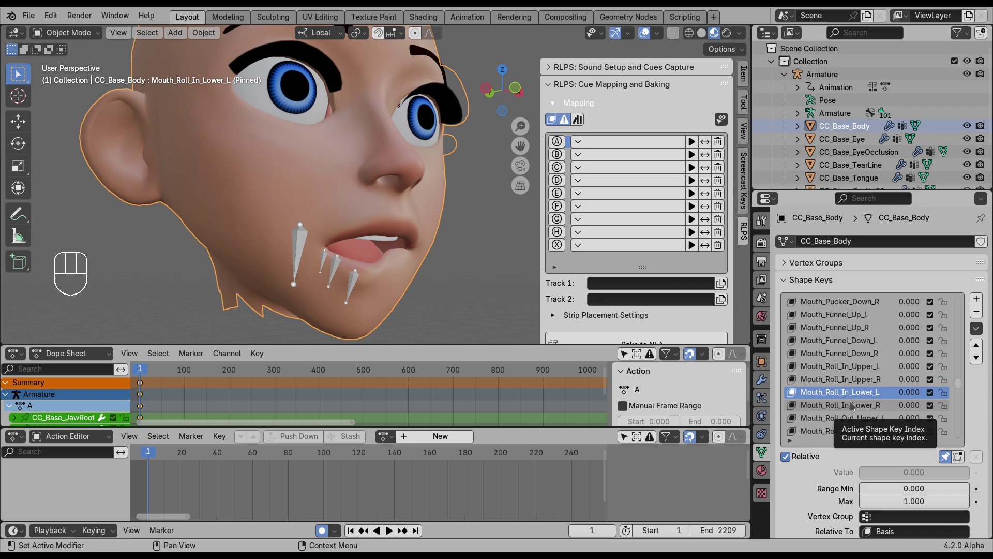
click(852, 405)
key(k)
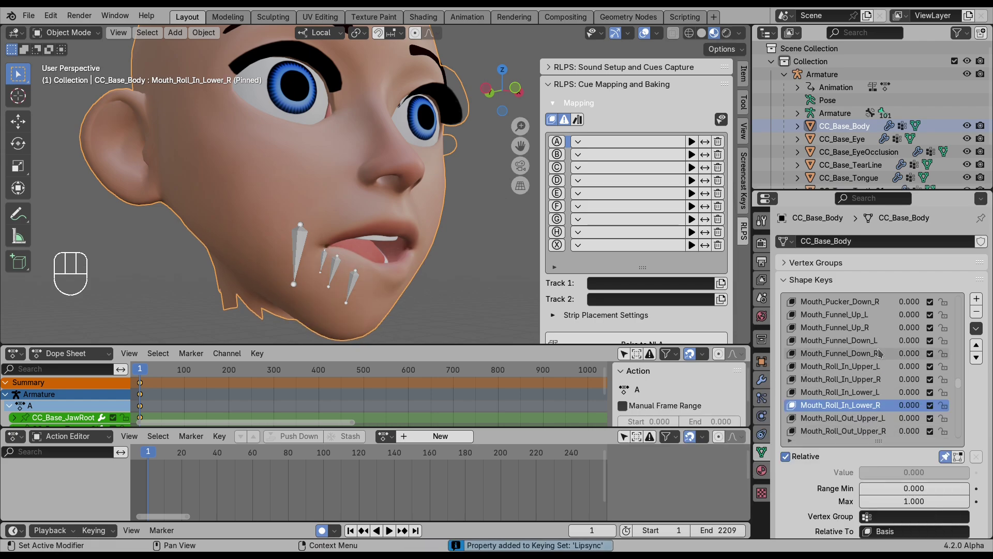
Preview further mouth shape keys through Mouth_Close and Mouth_Contract in solo mode and turn solo mode off
scroll(874, 365, down, 19)
click(850, 380)
scroll(844, 393, down, 2)
click(839, 406)
scroll(837, 401, down, 3)
click(834, 393)
scroll(832, 401, down, 6)
click(830, 406)
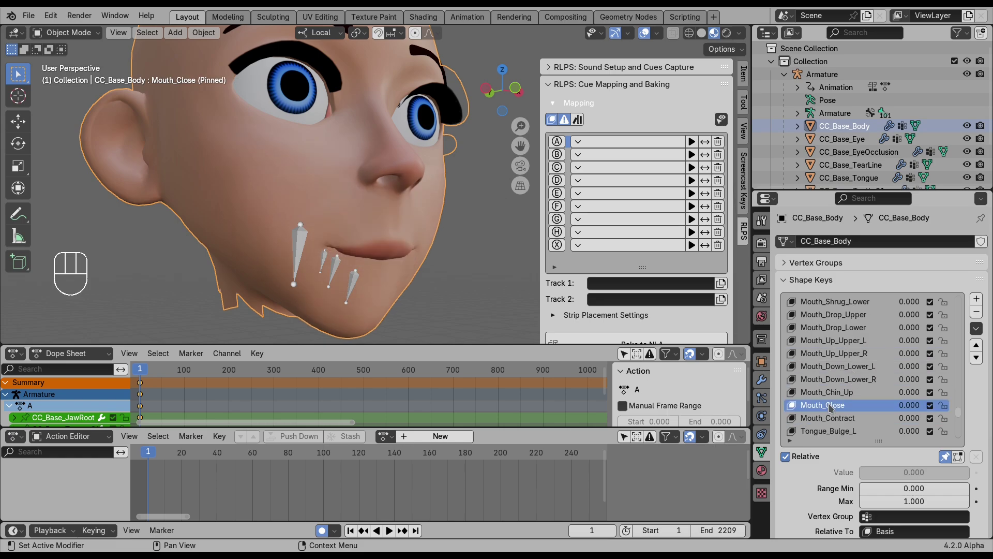
click(828, 418)
right_click(944, 456)
click(936, 464)
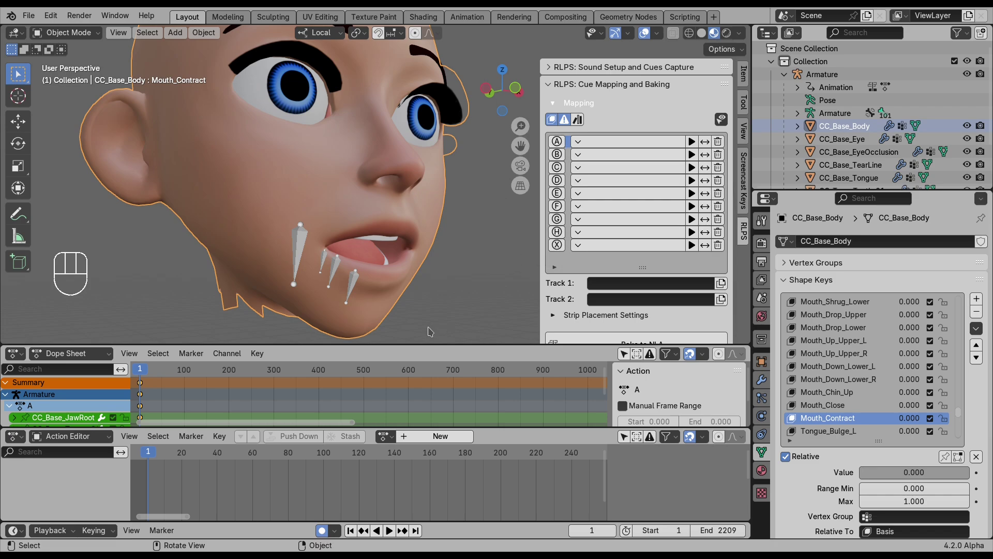
Switch the upper animation editor to the Shape Key Editor and preview the pose for cue X
click(76, 354)
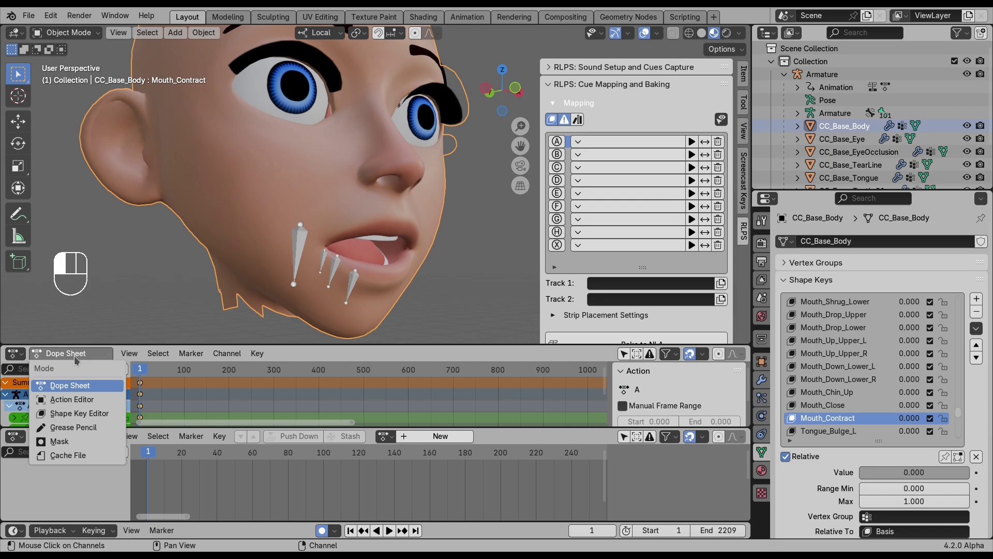
click(77, 413)
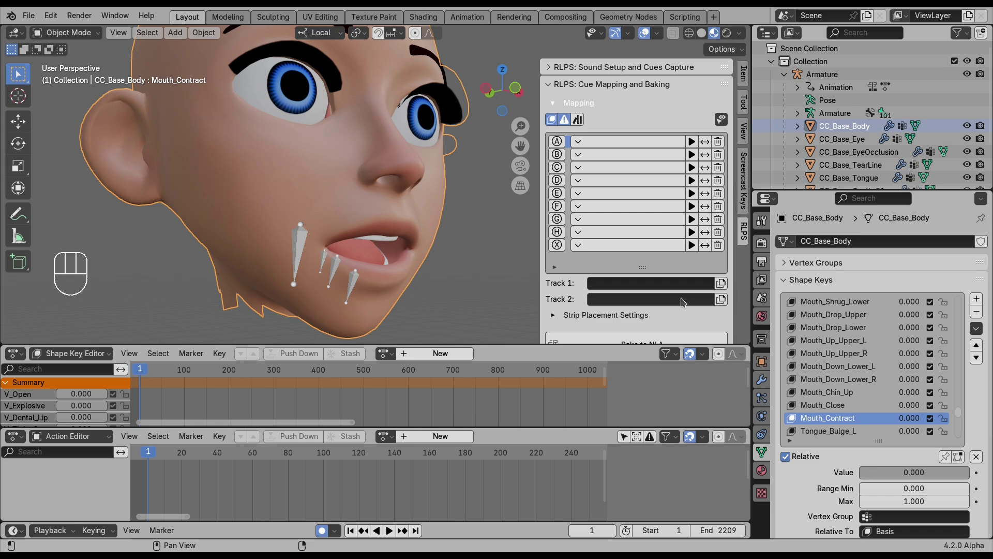
click(692, 248)
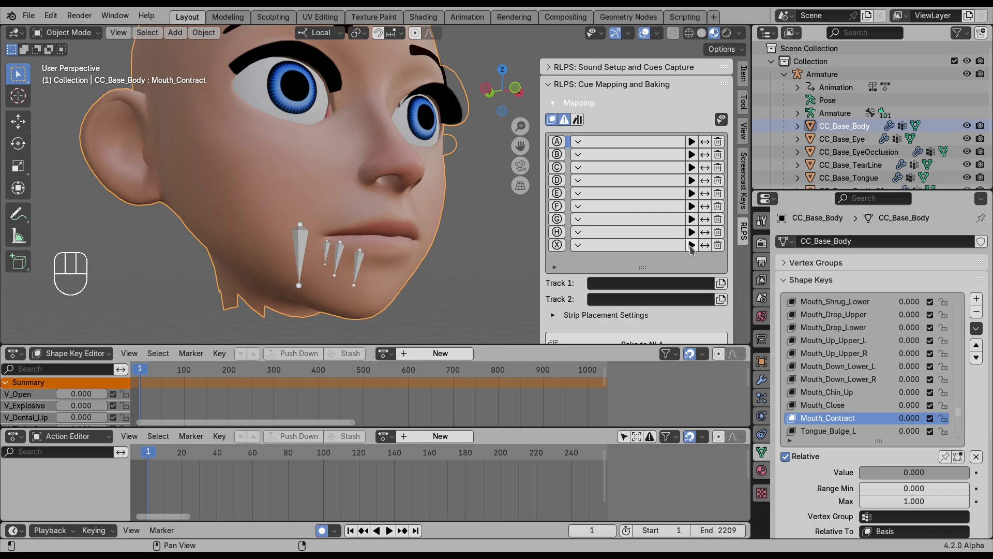
Create a new shape-key action for CC_Base_Body and name it X-key
click(441, 355)
click(426, 355)
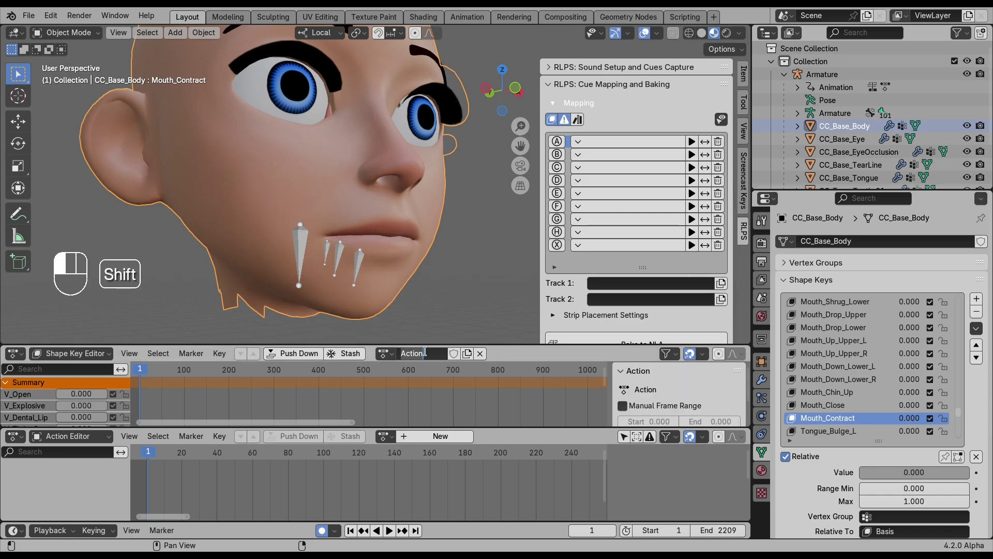
text(X-key)
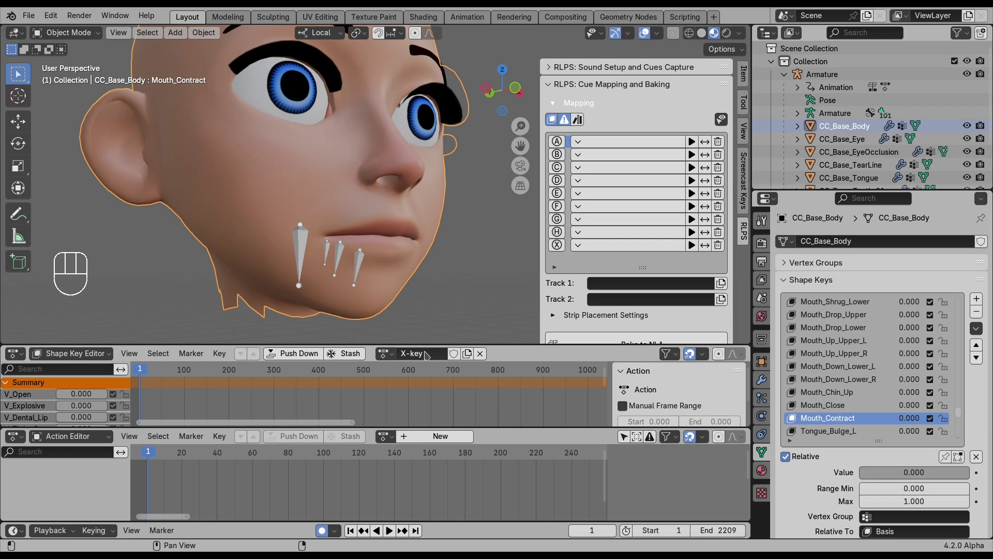
key(Return)
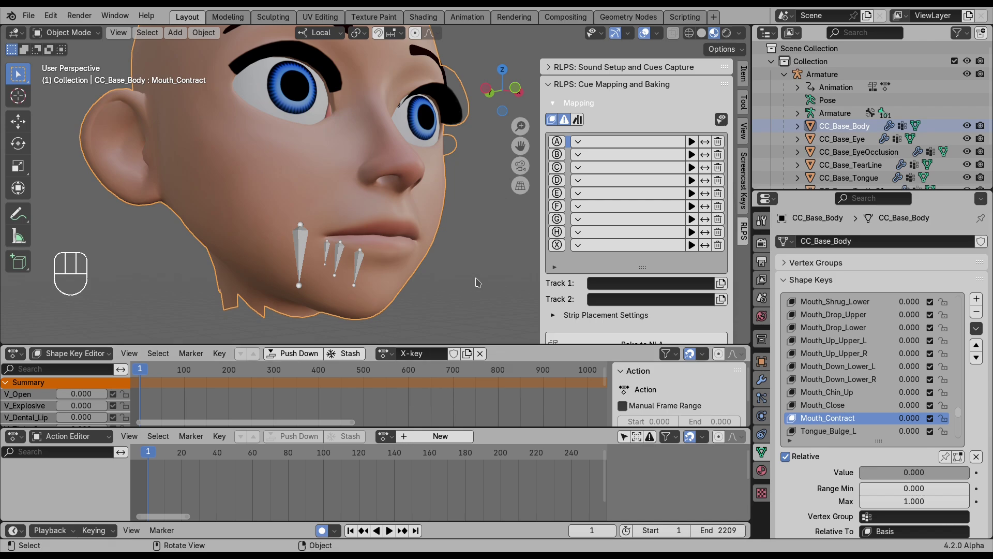
Make cue X active, check that Lipsync is the active keying set, and insert its shape-key keyframes at frame 1
click(621, 242)
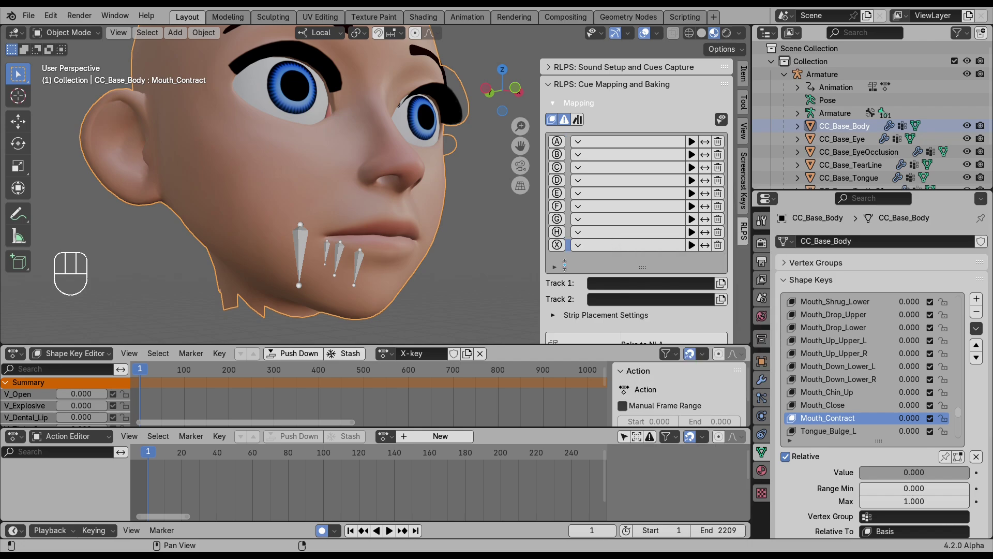
drag(188, 342, 188, 330)
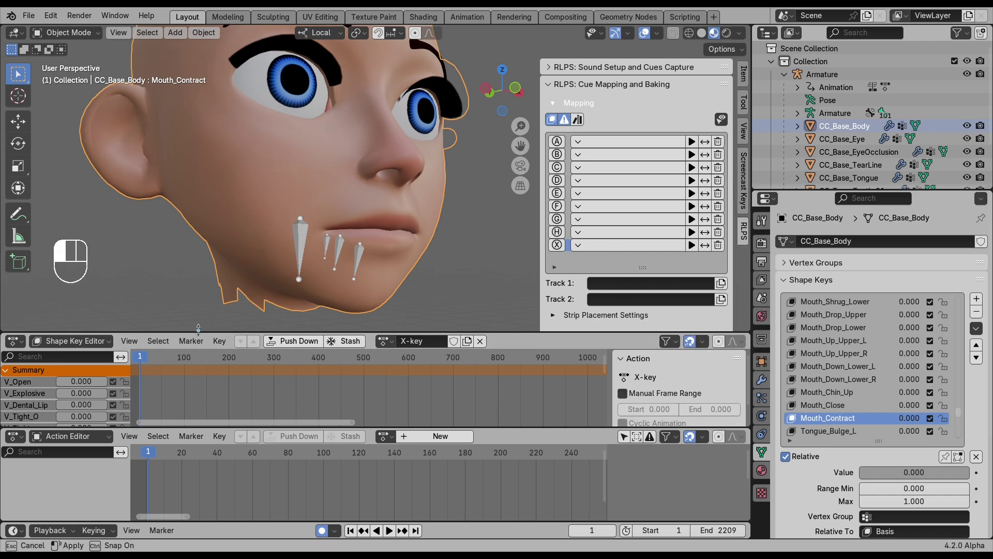
click(93, 531)
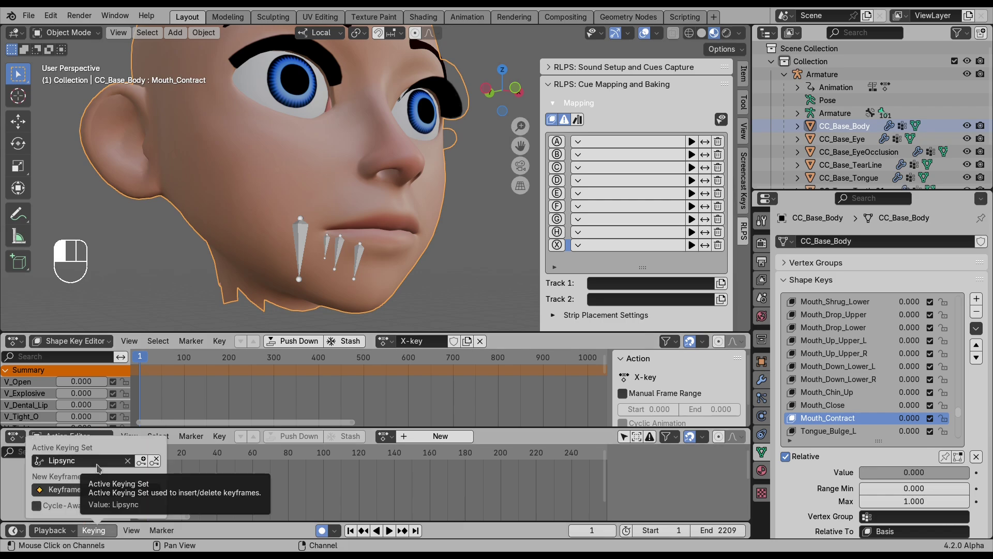
click(72, 460)
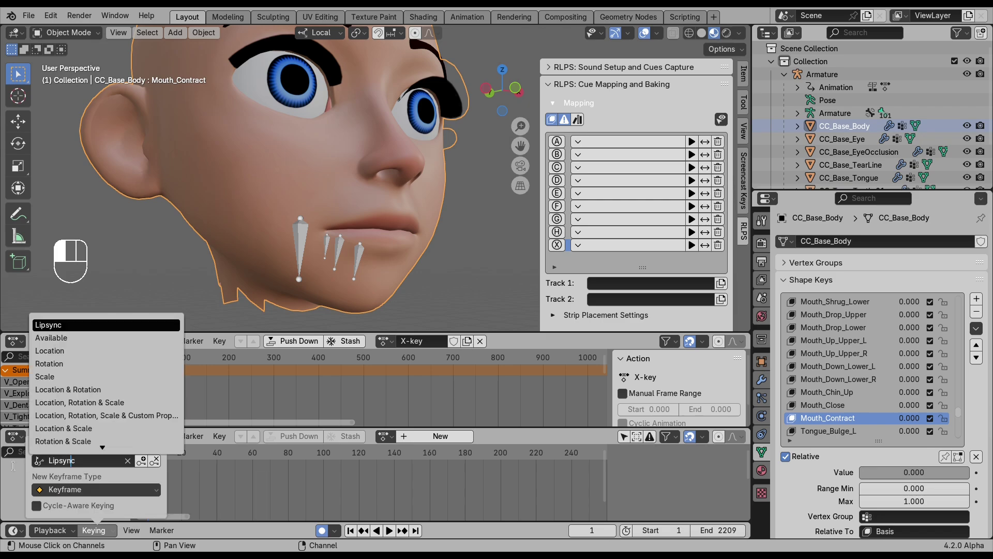
key(Escape)
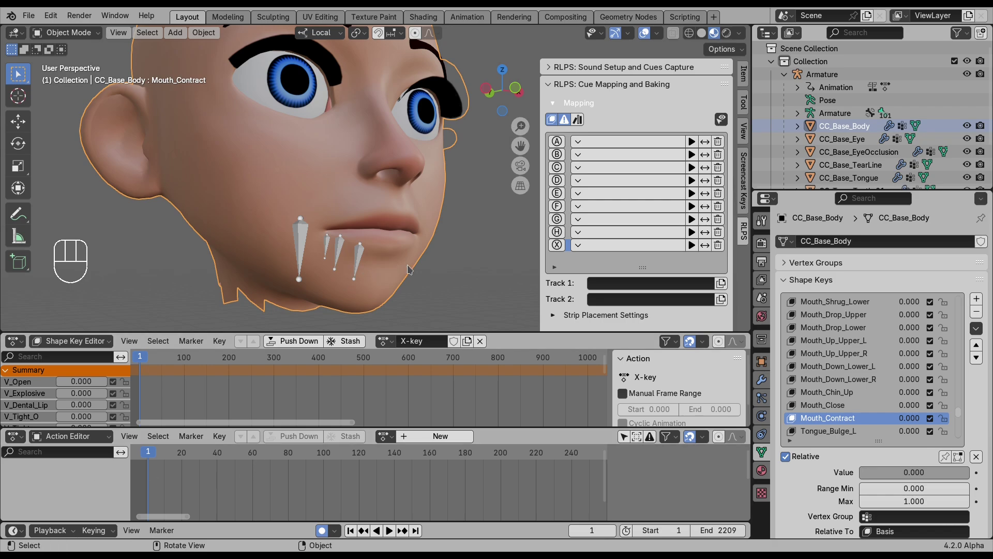
key(i)
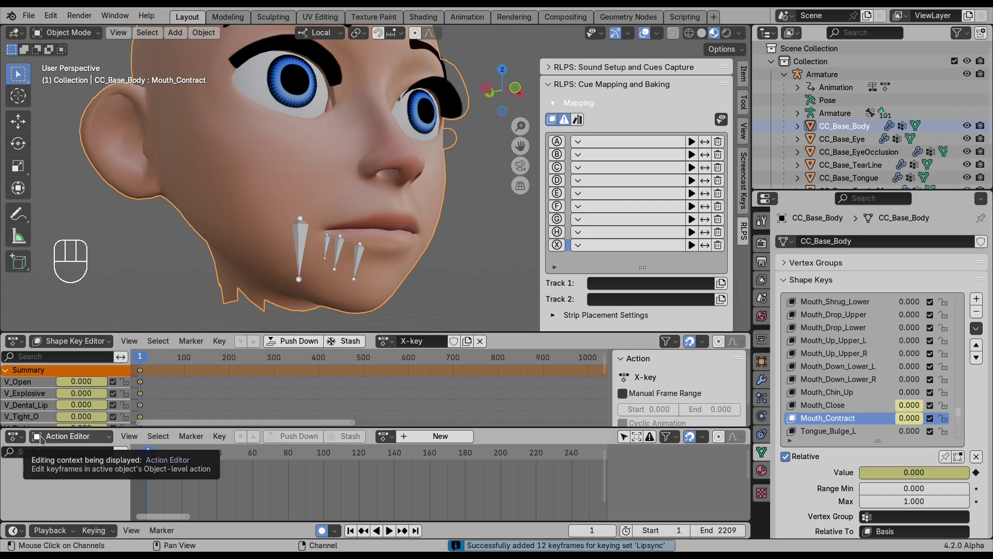
Switch the lower animation editor from Action Editor to Dope Sheet and enlarge it
click(21, 440)
click(55, 439)
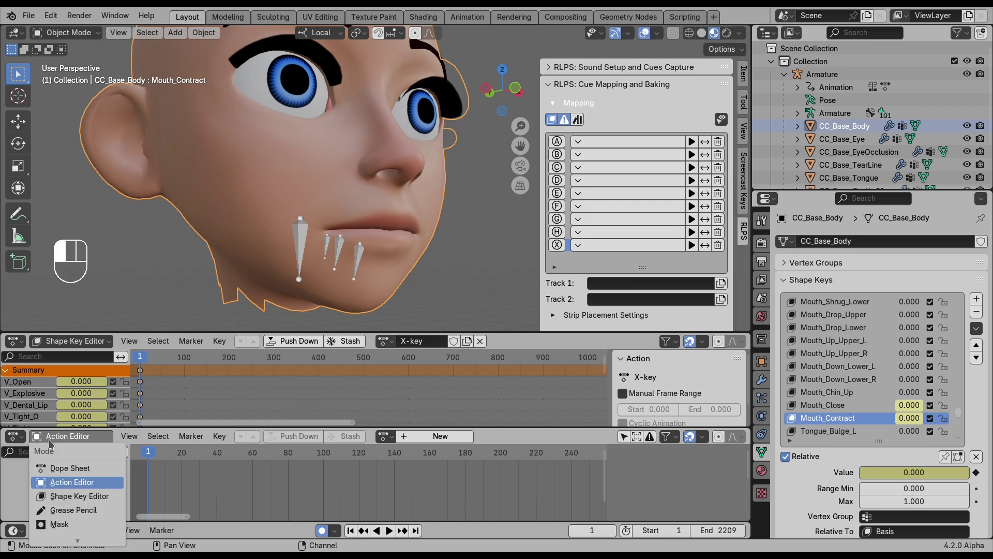
click(61, 468)
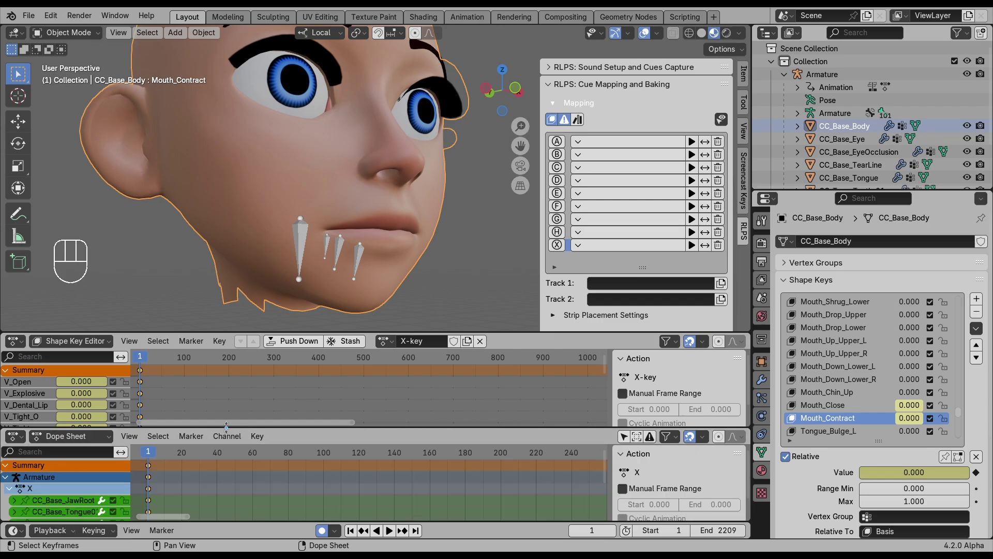
drag(228, 429, 228, 384)
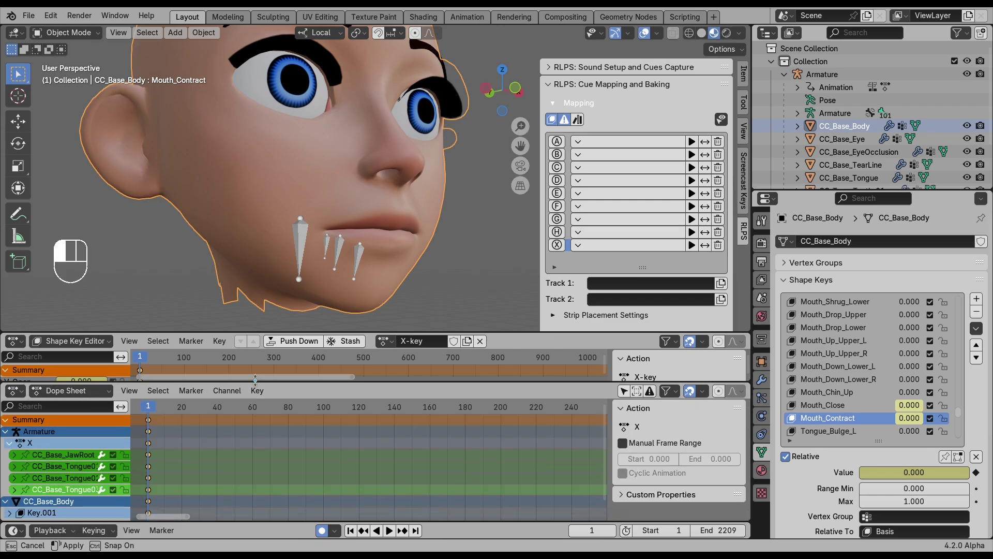
Collapse the Armature channels, expand the Lipsync group under Key.001, and review its keyed shape-key channels
click(6, 432)
click(10, 455)
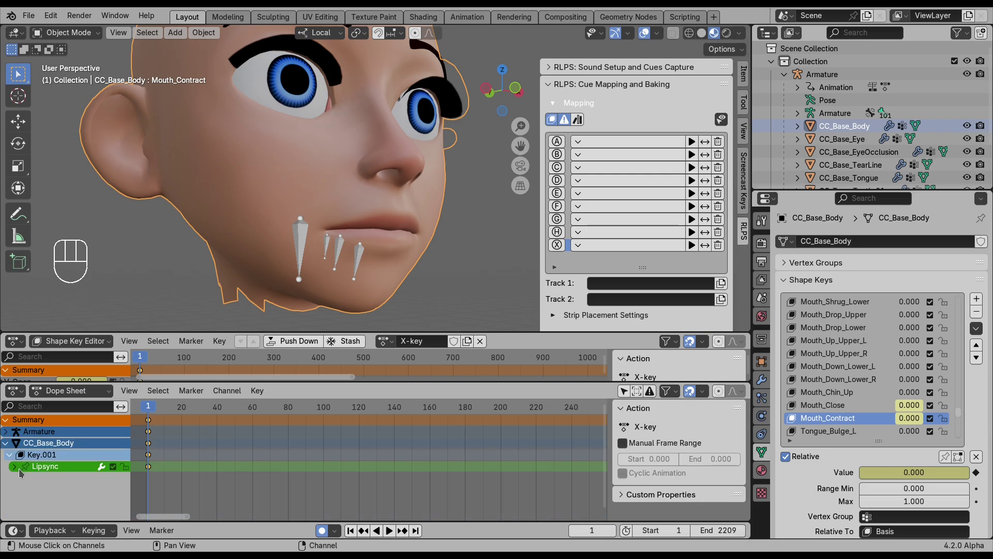
click(19, 471)
scroll(231, 484, down, 2)
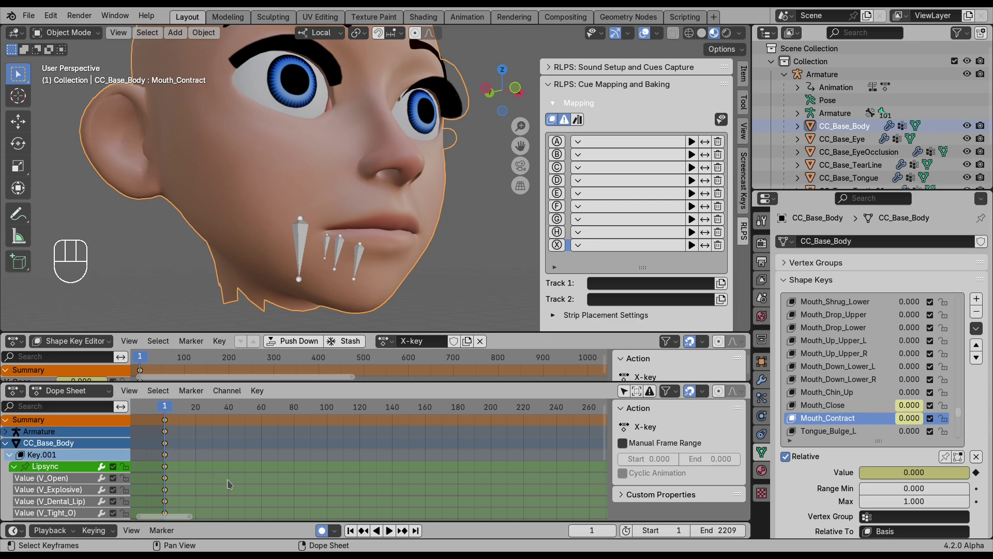
shift+scroll(227, 473, down, 5)
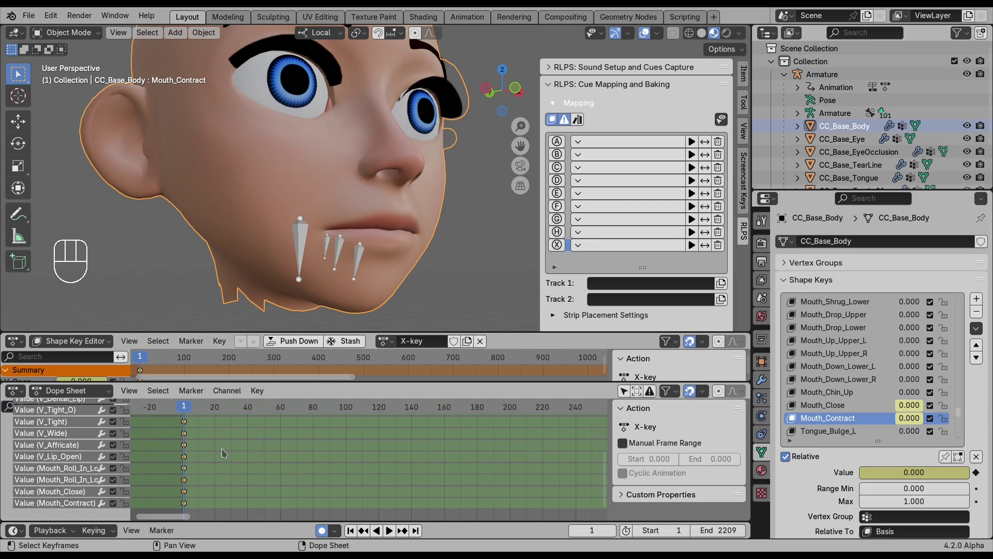
shift+scroll(224, 453, up, 5)
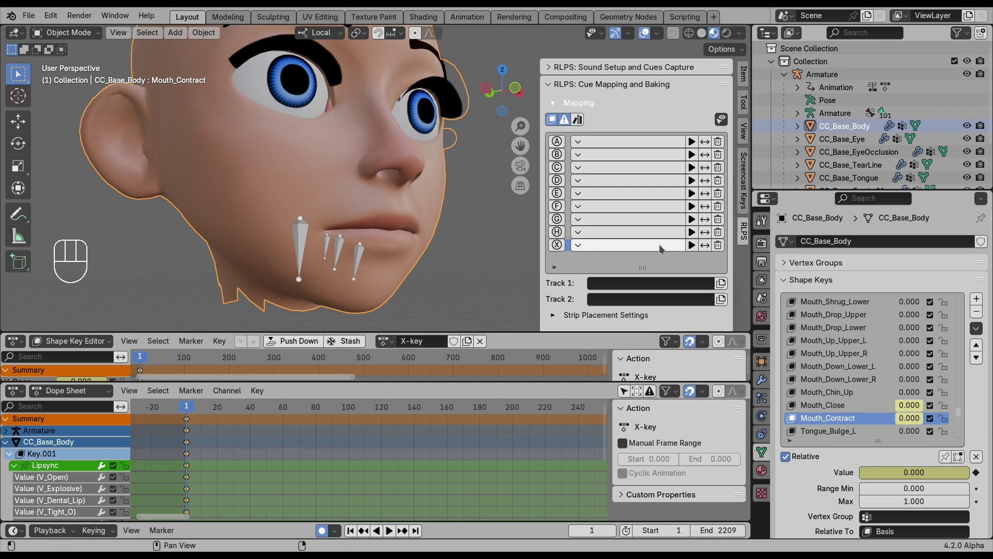
Map the X-key action to cue X and duplicate it as a new shape-key action named A-key
click(661, 247)
click(694, 268)
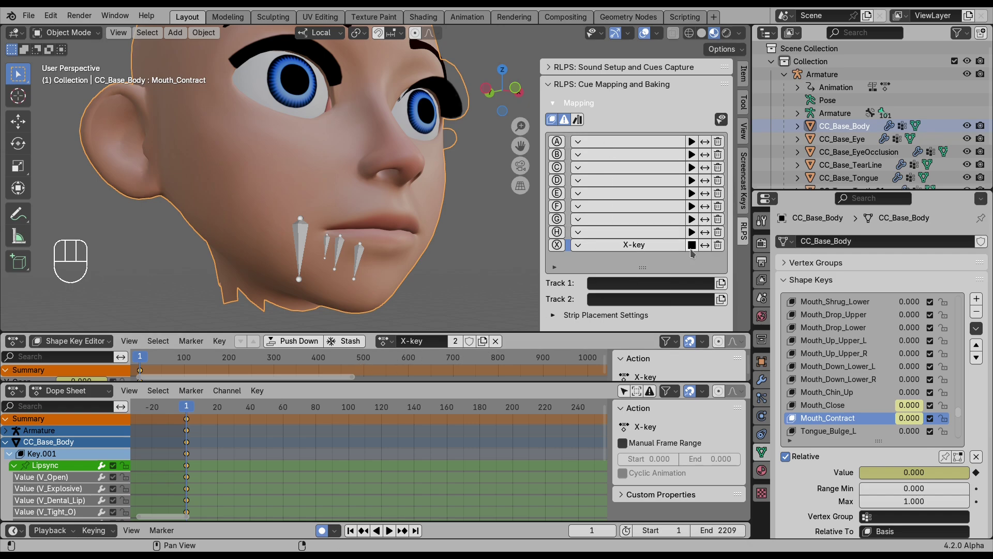
click(484, 341)
double_click(436, 341)
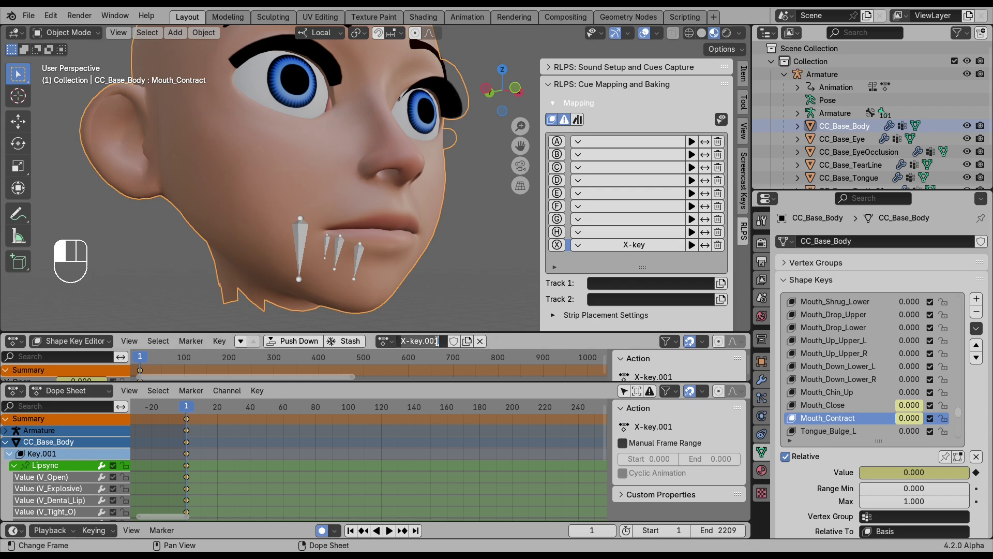
text(A-key)
key(Return)
Preview cue A, rotate the CC_Base_JawRoot bone about -16.5 degrees in Pose Mode to close the mouth, and compare it with cue X
click(691, 144)
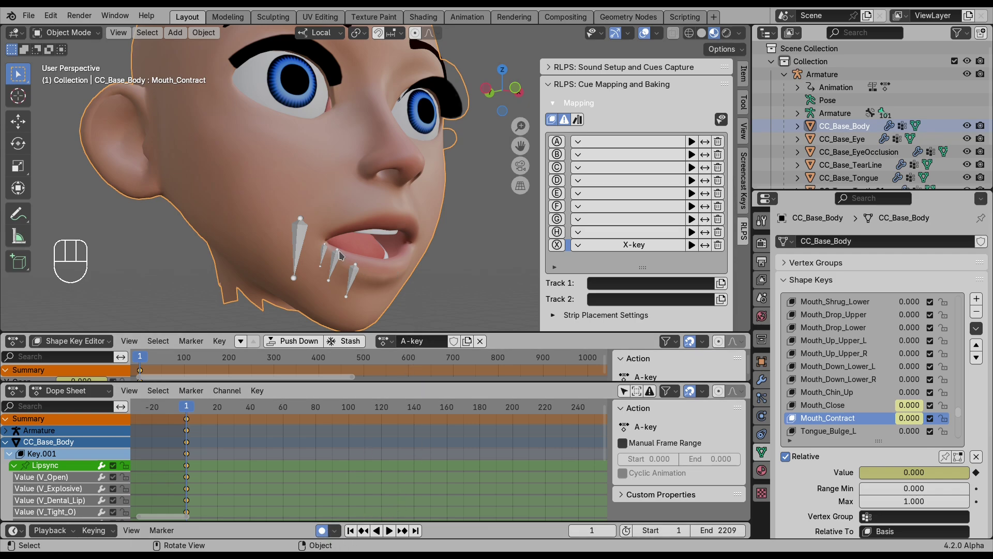
click(301, 235)
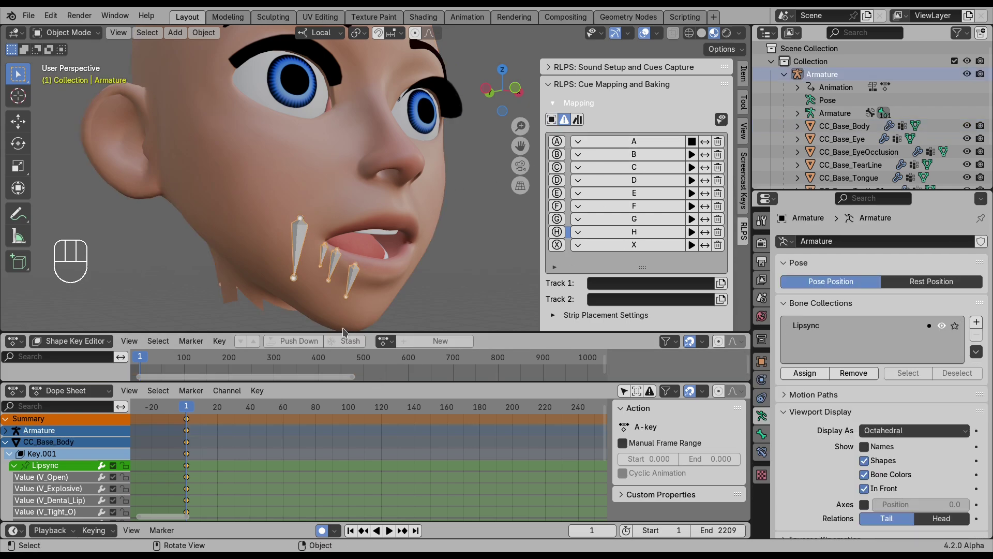
click(337, 531)
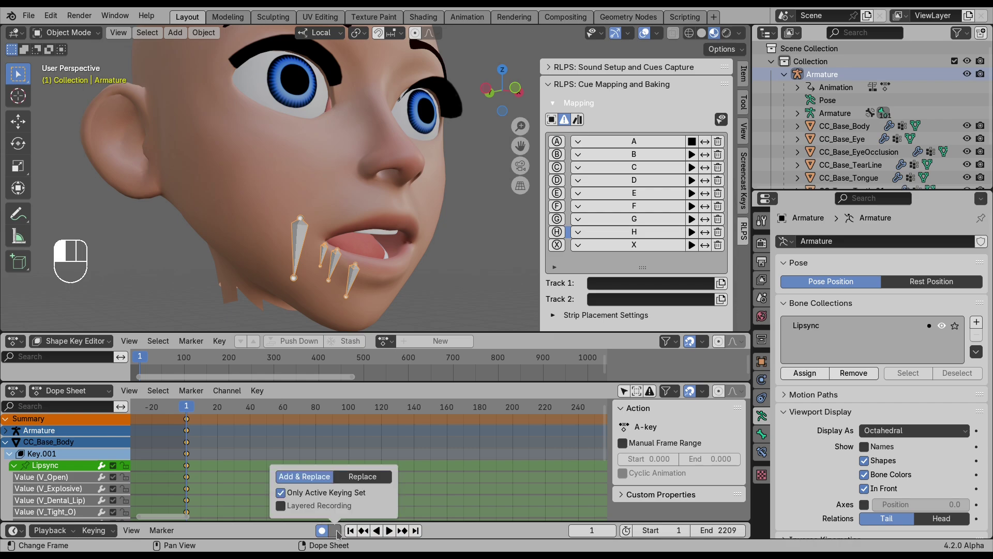
key(r)
click(304, 227)
key(ctrl+Tab)
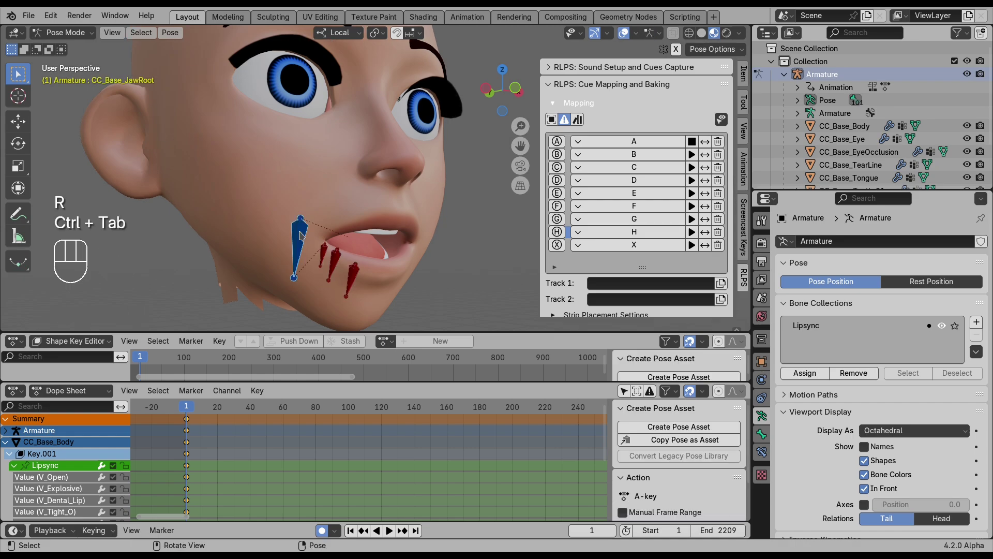
key(r)
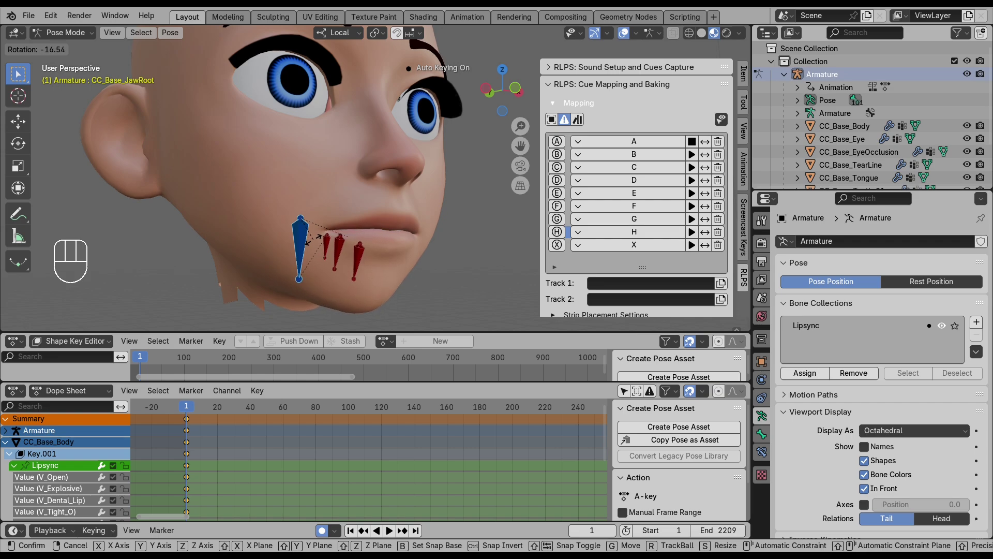
key(Return)
click(692, 245)
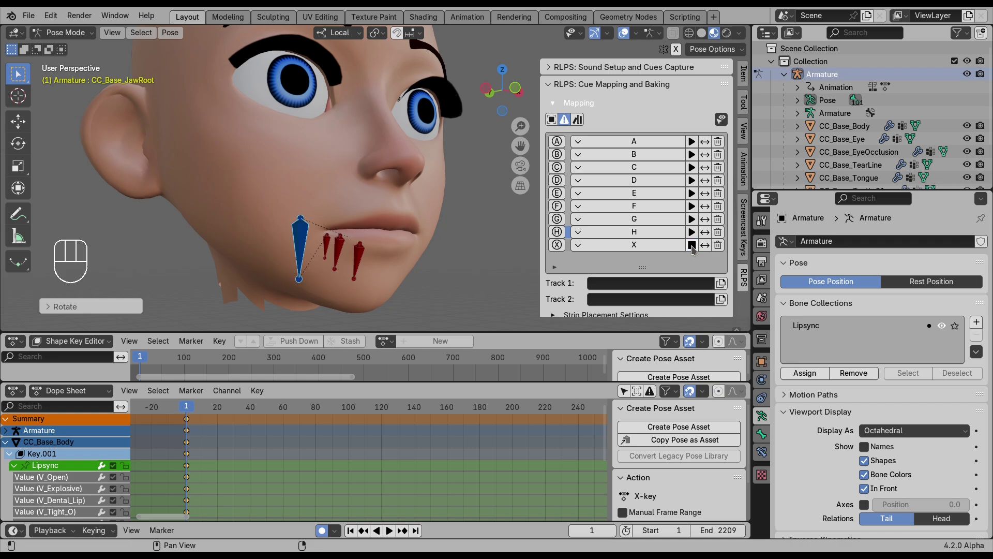
click(692, 246)
key(r)
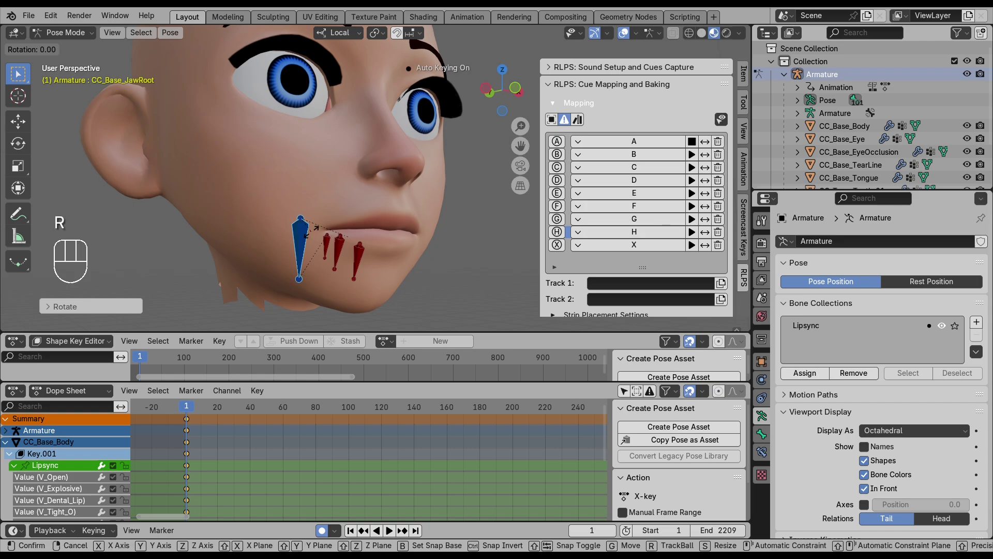
right_click(311, 238)
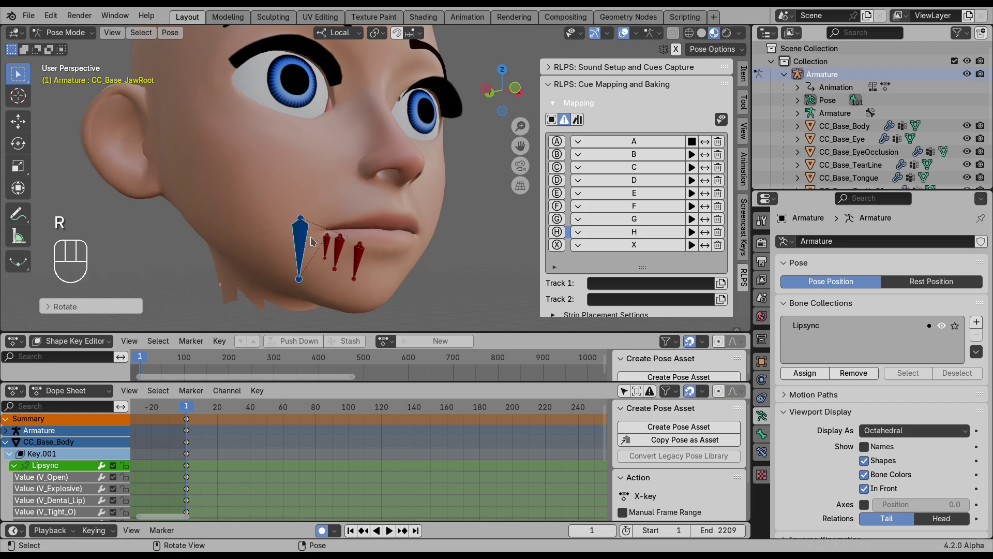
key(r)
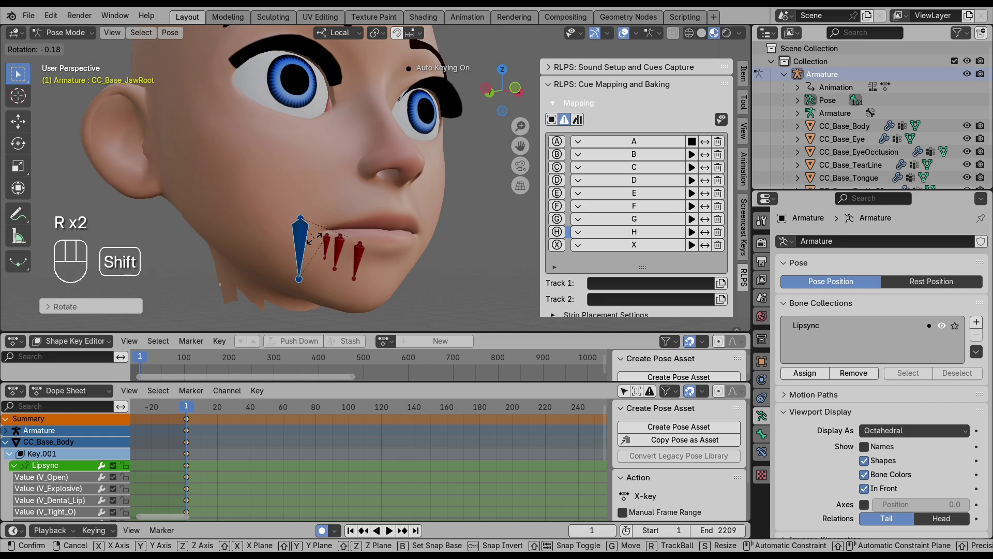
right_click(311, 238)
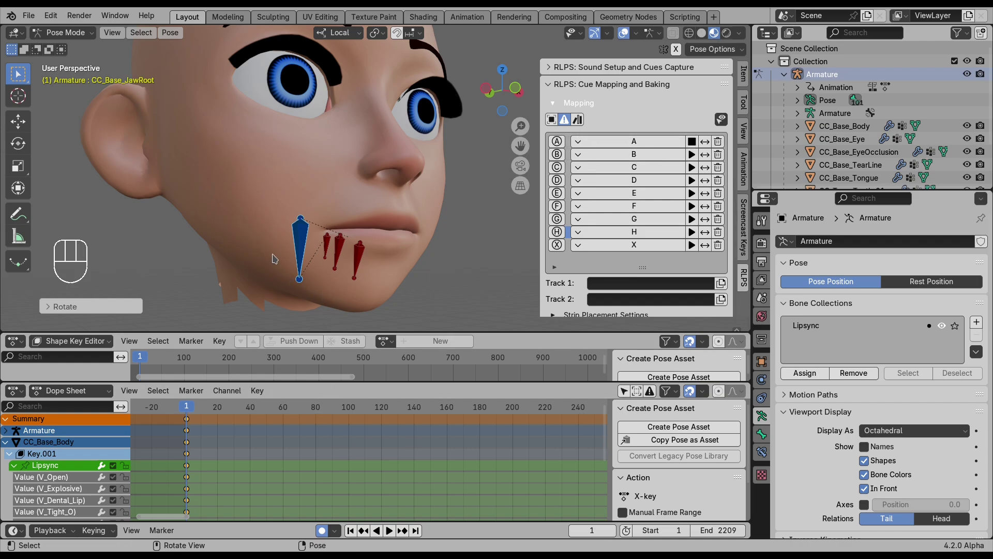
Return to Object Mode with CC_Base_Body selected and toggle the Only Active Keying Set option for auto keying
click(264, 186)
key(ctrl+Tab)
click(254, 187)
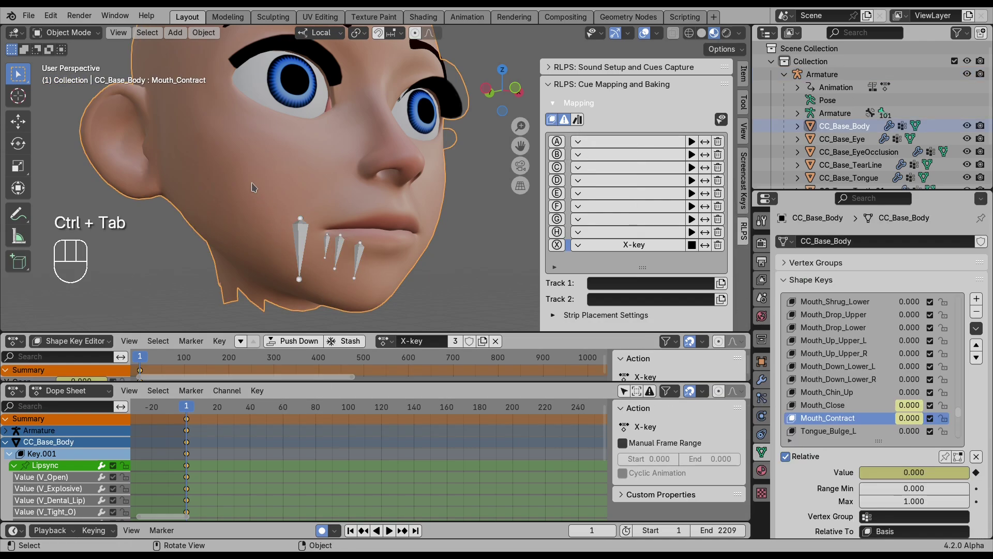
click(335, 530)
click(281, 493)
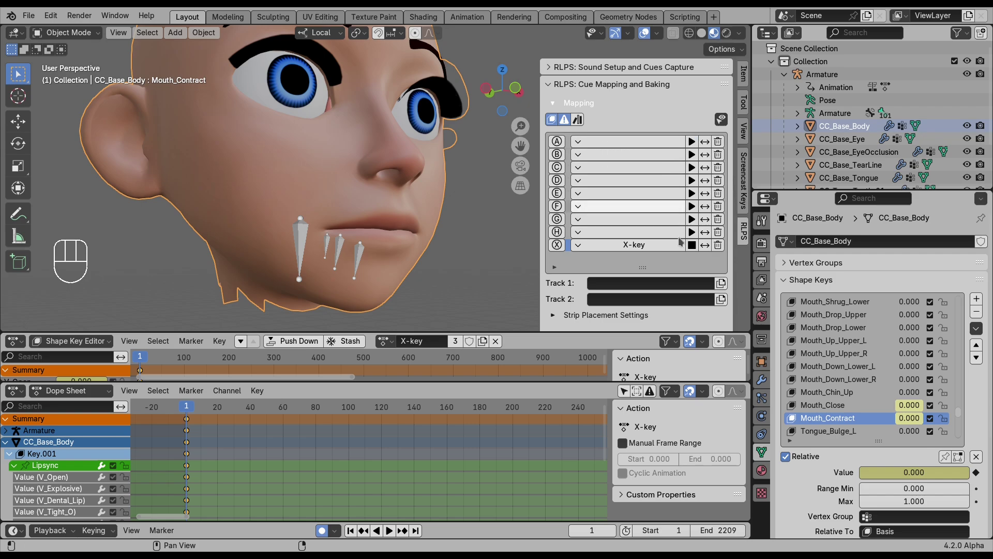
Stop the cue X preview and preview cues A and X again on CC_Base_Body
click(692, 246)
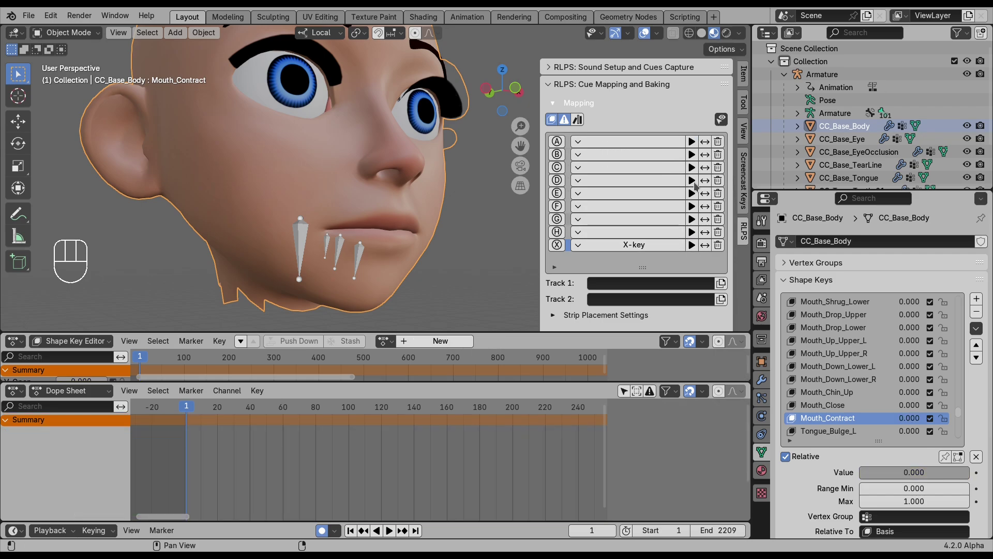
click(692, 141)
click(692, 245)
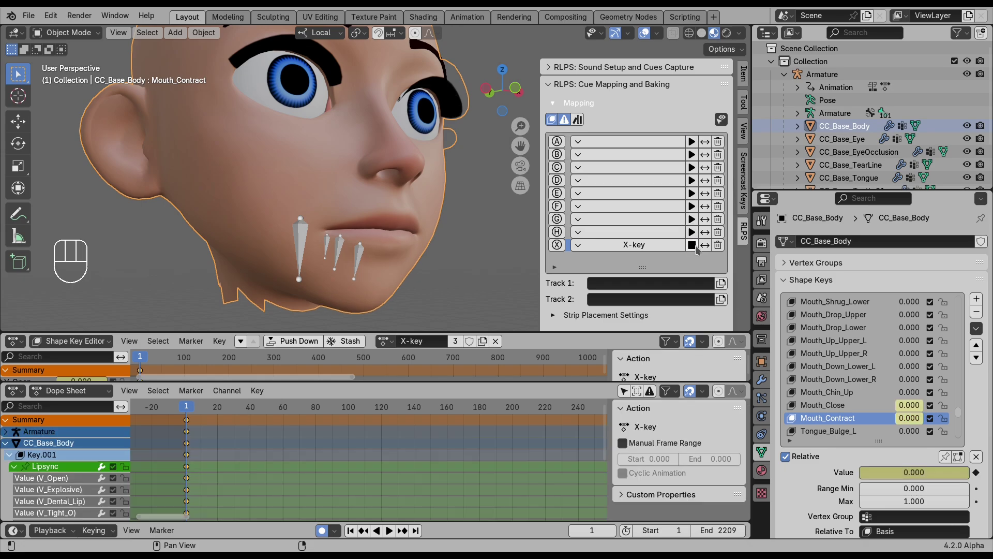
Map the A-key shape-key action to cue A on CC_Base_Body
click(692, 142)
click(633, 141)
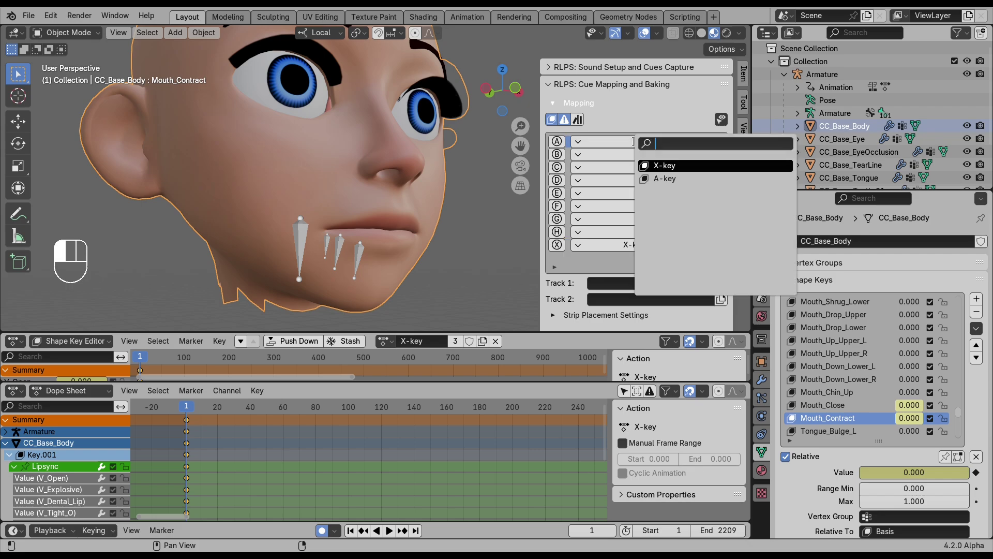
click(663, 179)
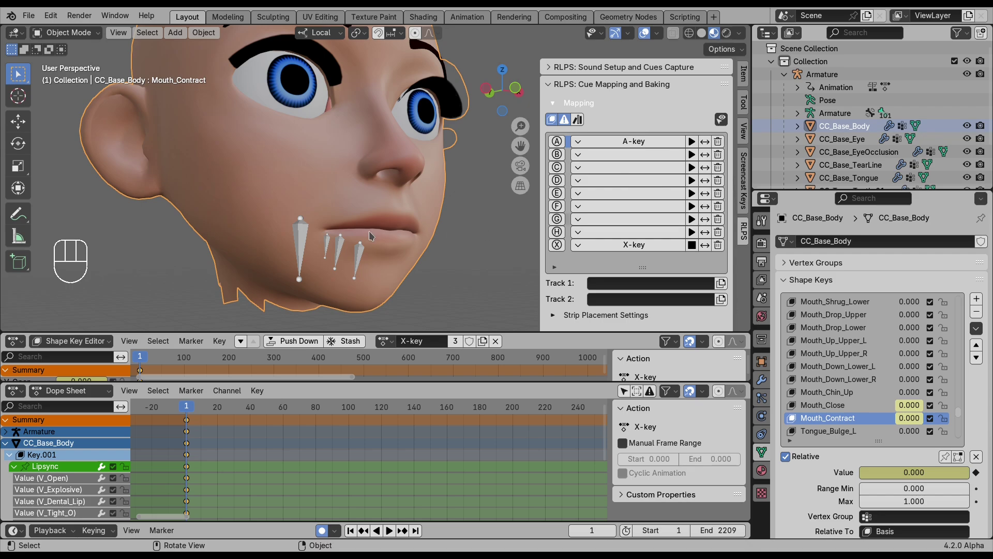
Try raising the V_Explosive shape key to 0.715 during the cue X preview, and compare cues X and A
middle_drag(444, 216, 362, 222)
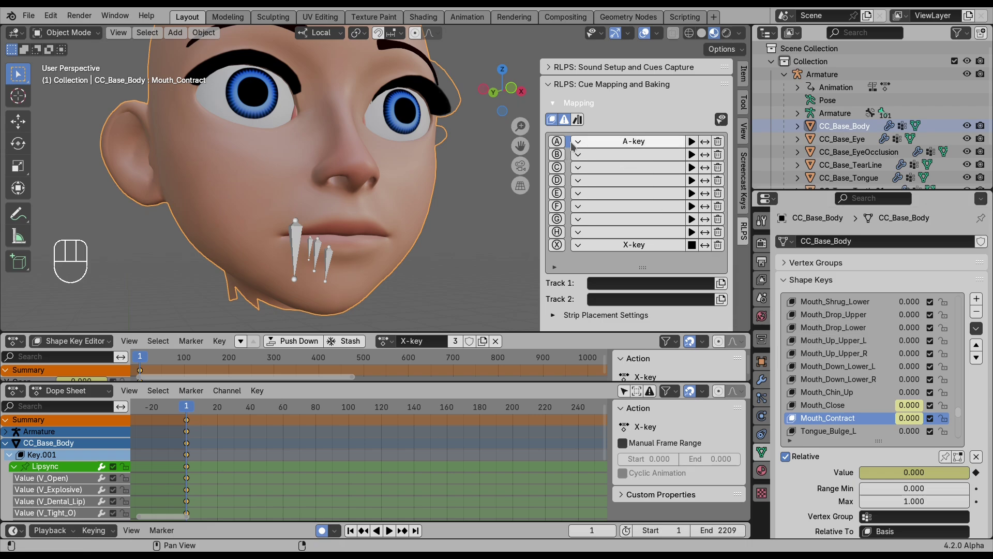
mouse_move(558, 138)
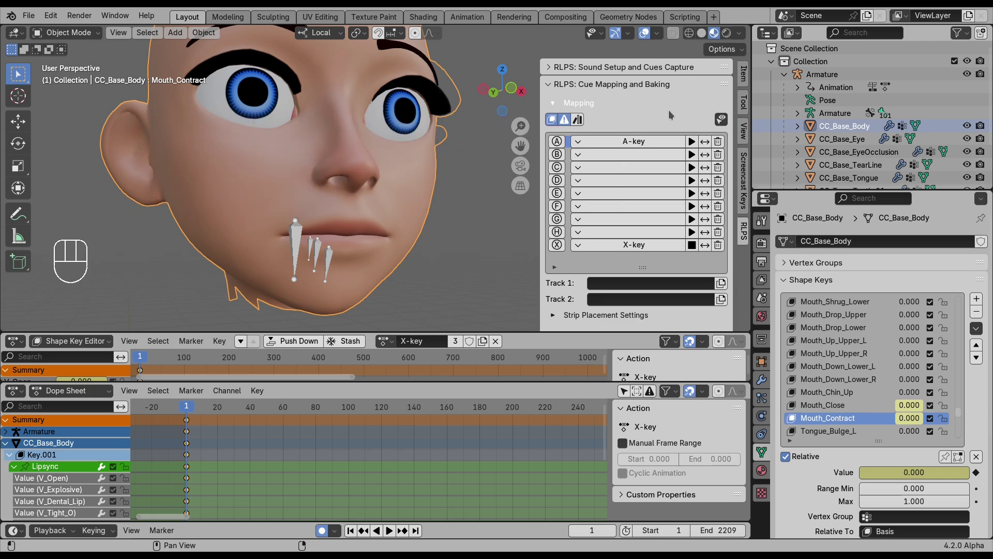
drag(958, 413, 961, 270)
click(822, 330)
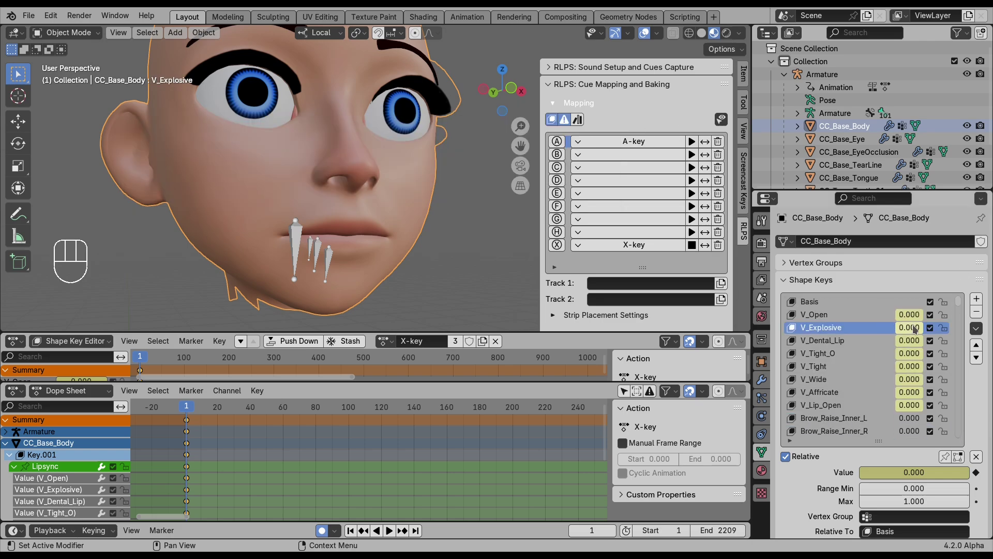
drag(909, 330, 929, 329)
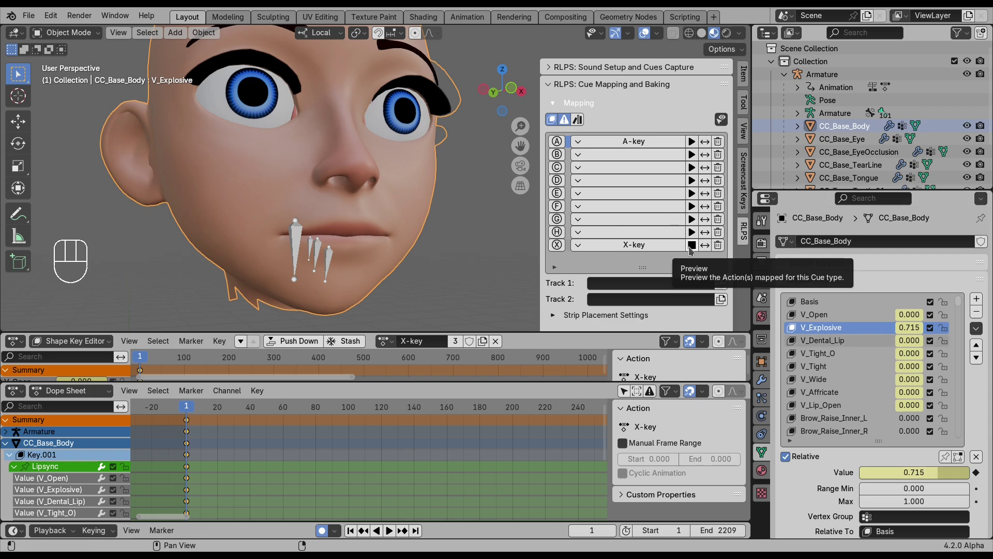
click(693, 245)
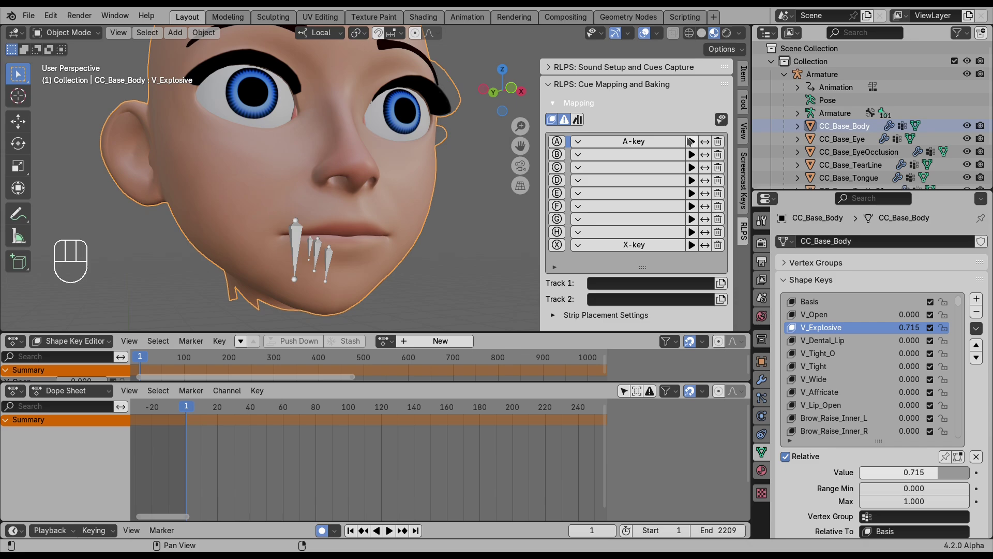
click(692, 141)
click(693, 246)
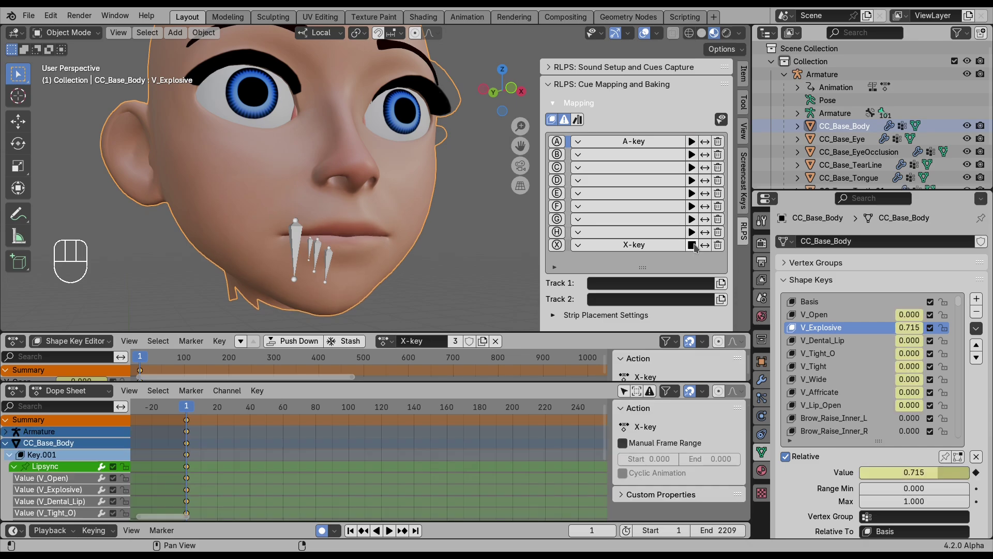
click(692, 141)
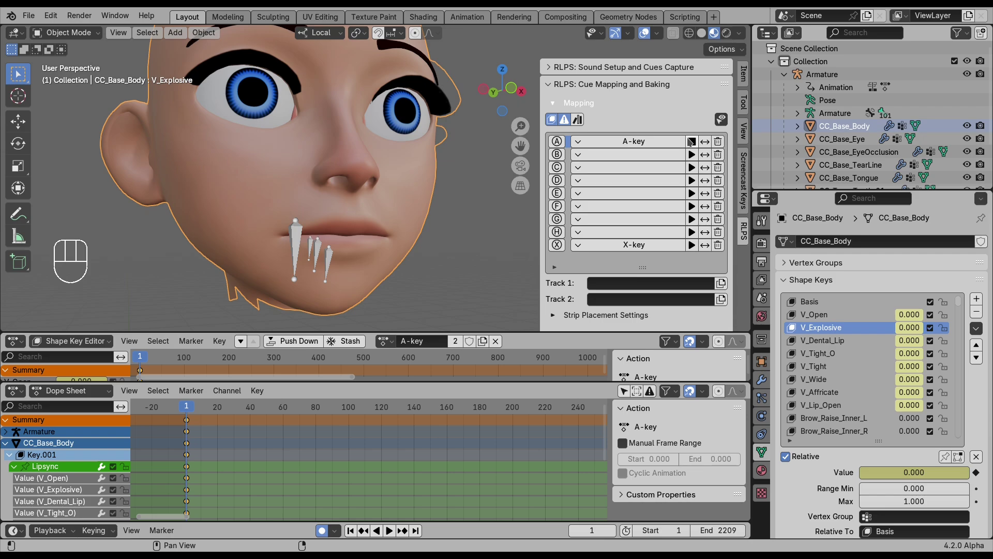
click(692, 246)
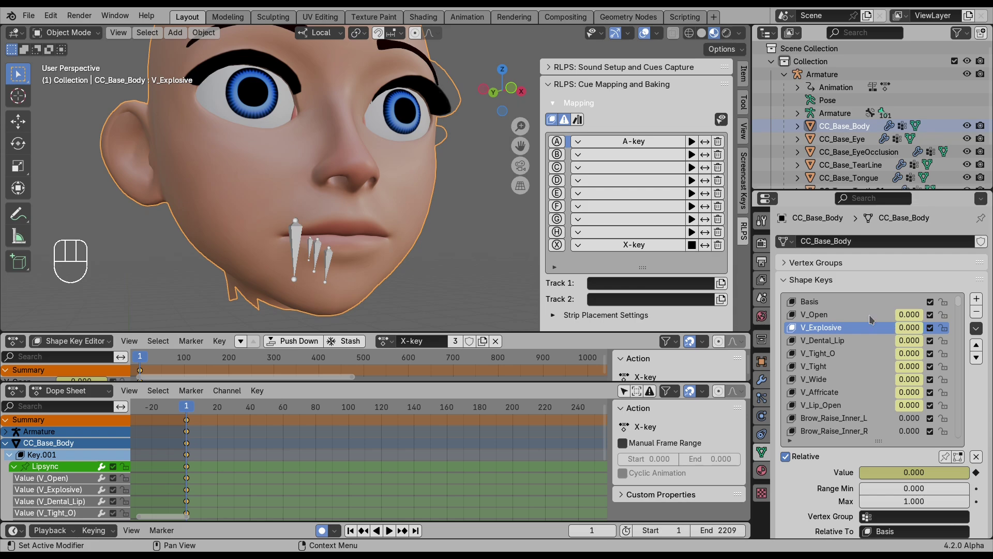
Preview cue A, set V_Explosive to 0.768 in the A-key action, and compare the lips with cue X
click(691, 142)
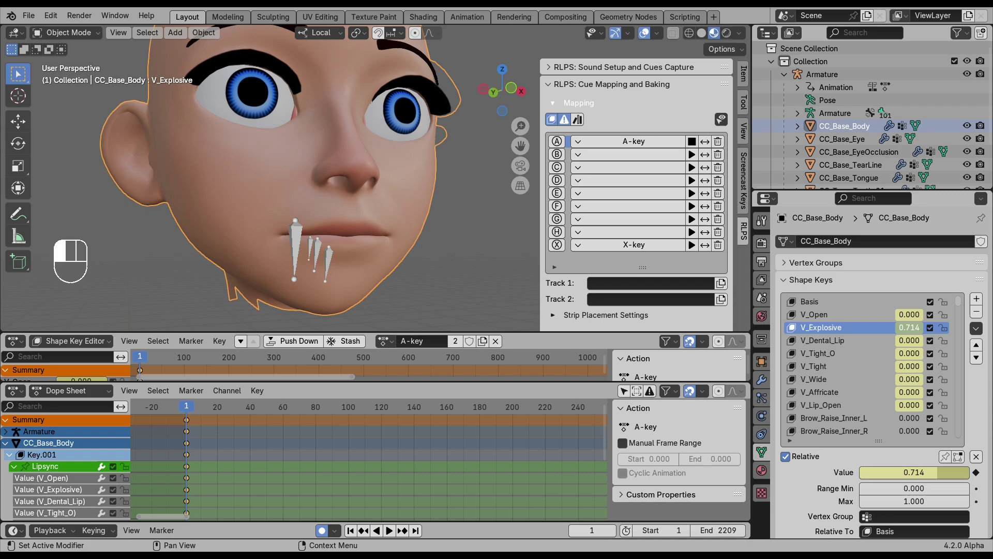
click(693, 246)
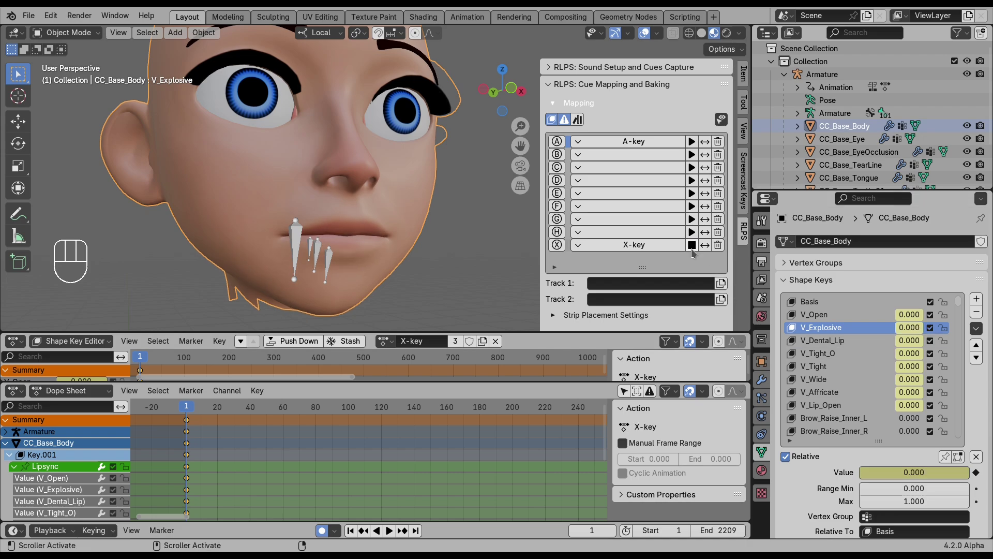
click(691, 142)
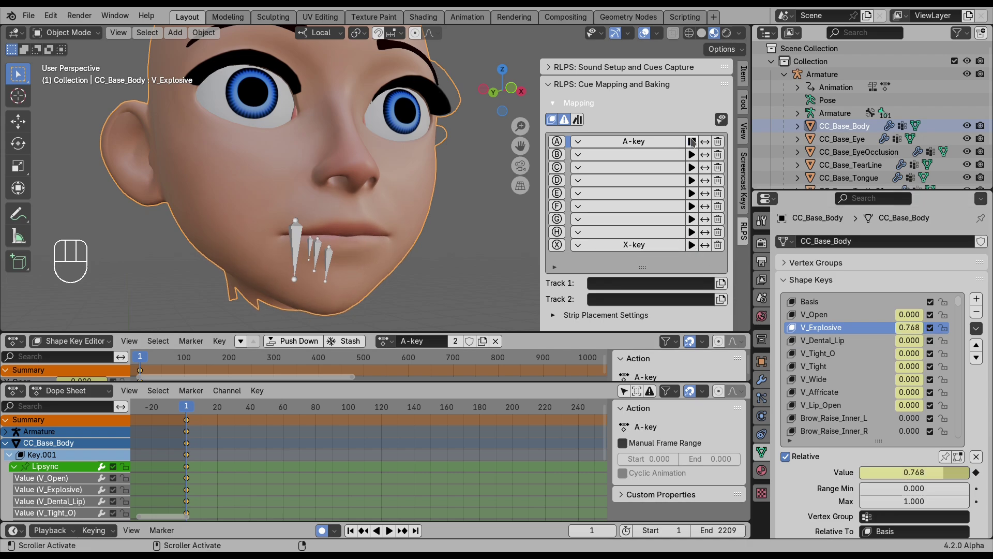
Duplicate the A-key action as a new shape-key action named B-key
mouse_move(558, 158)
click(434, 341)
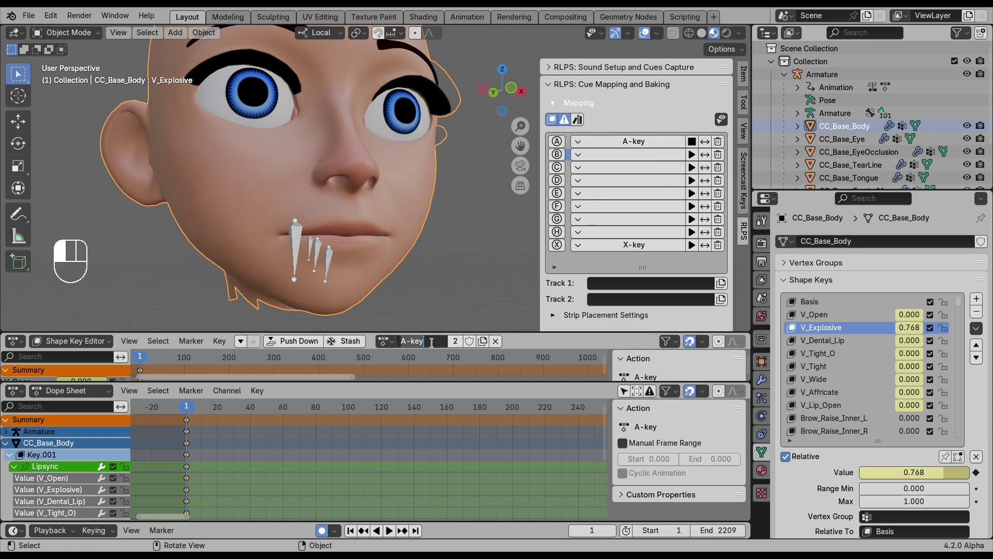
click(484, 341)
click(484, 341)
click(433, 341)
text(B-key)
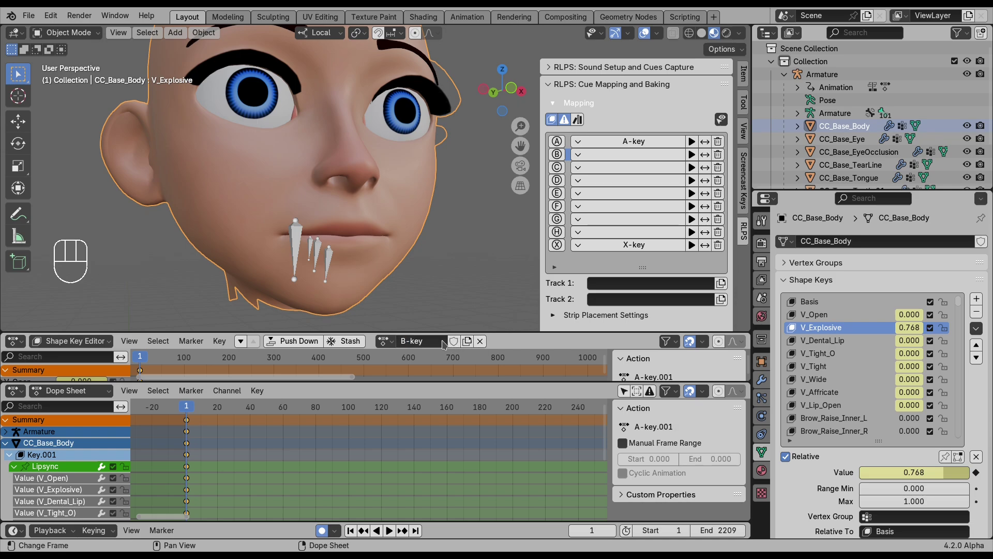
key(Return)
Map B-key to cue B, preview it, and key V_Explosive at 0 and V_Affricate at 0.214
click(626, 154)
click(633, 180)
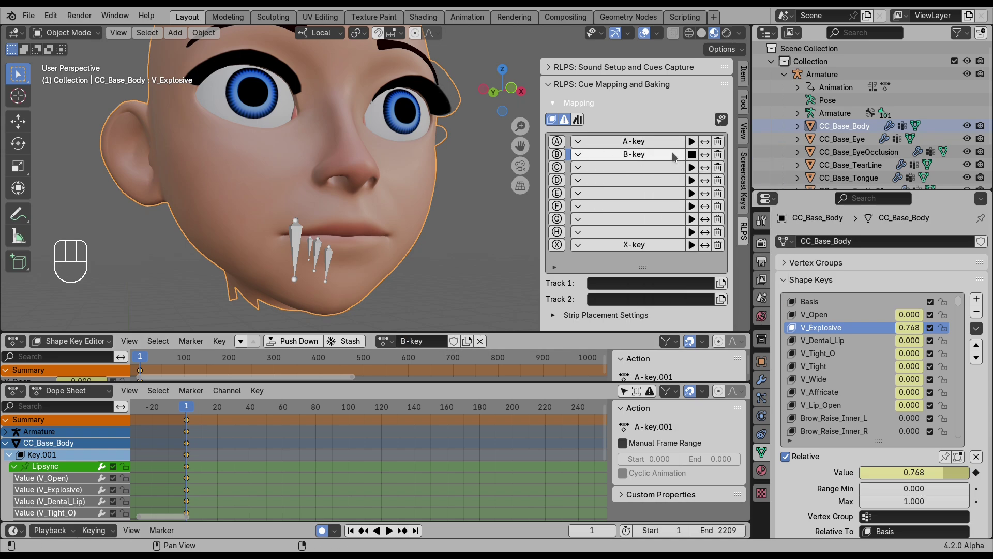
click(692, 155)
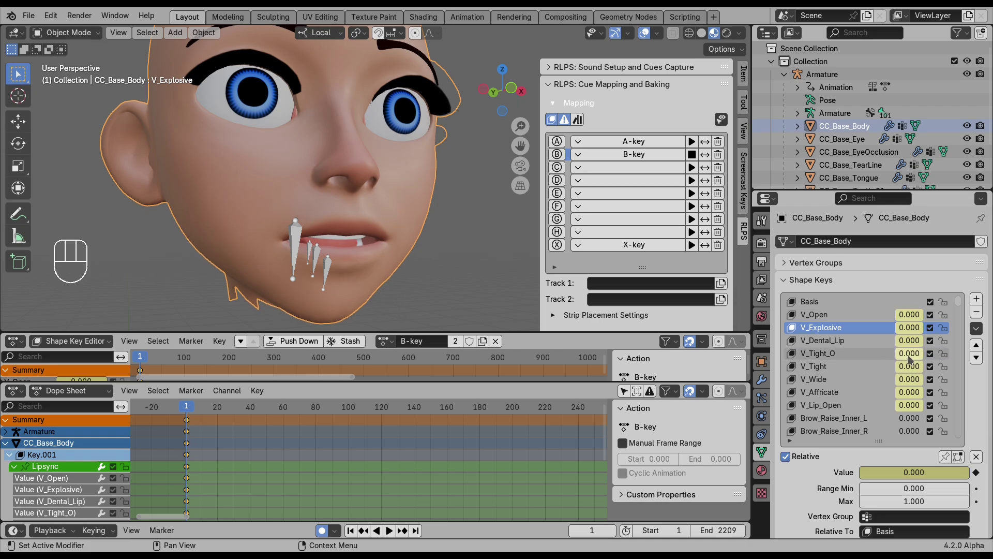
drag(909, 391, 918, 392)
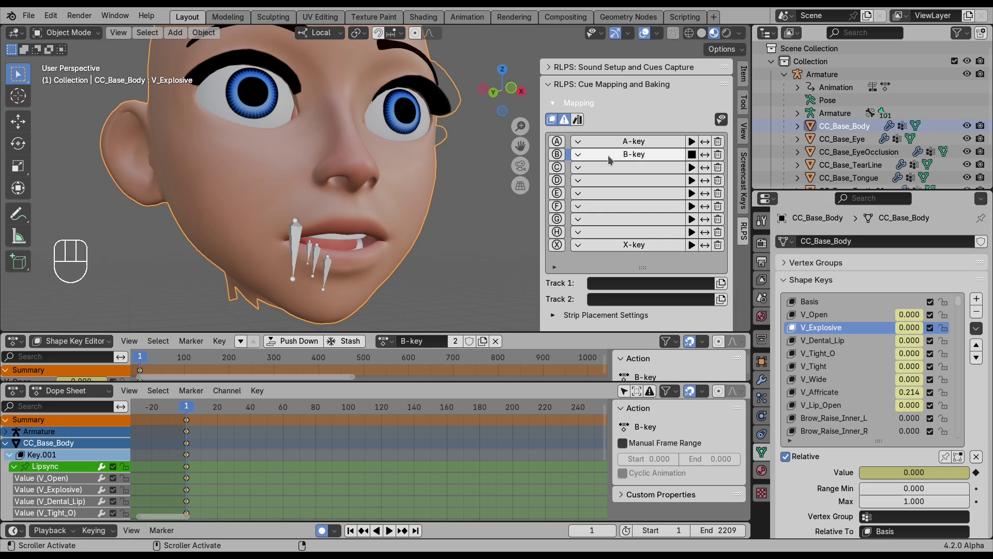
Turn off Lock Object Modes and switch directly between CC_Base_Body in Object Mode and the armature in Pose Mode
click(296, 246)
key(ctrl+Tab)
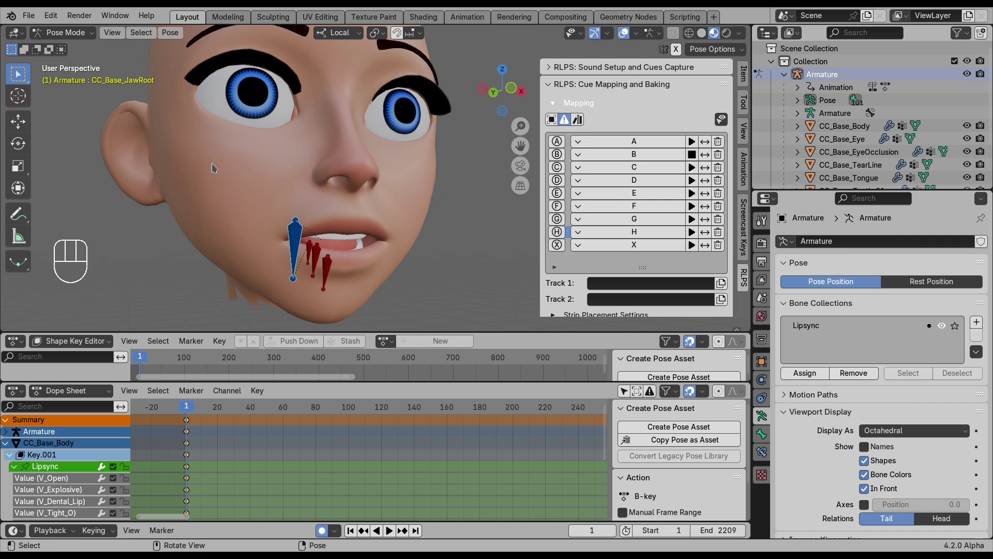
click(52, 16)
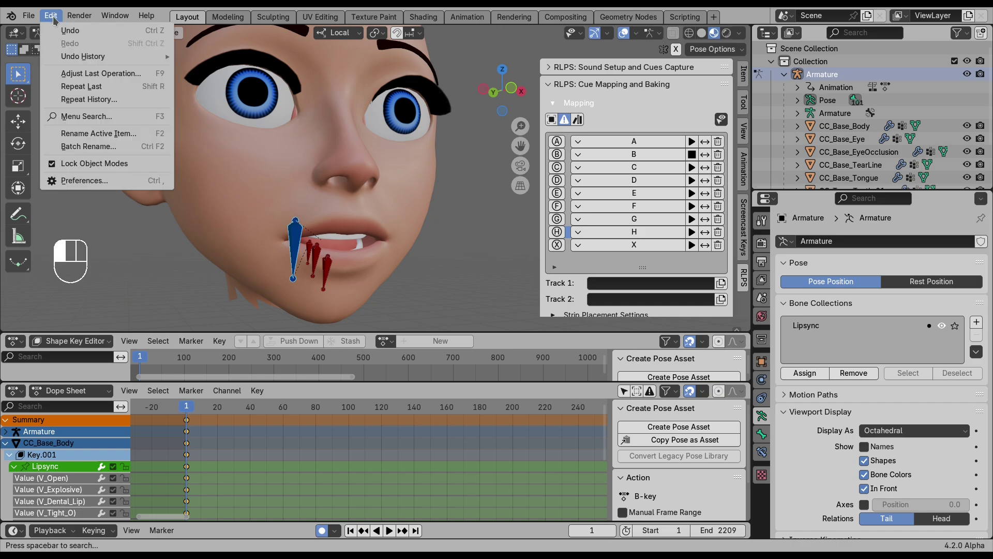
click(127, 164)
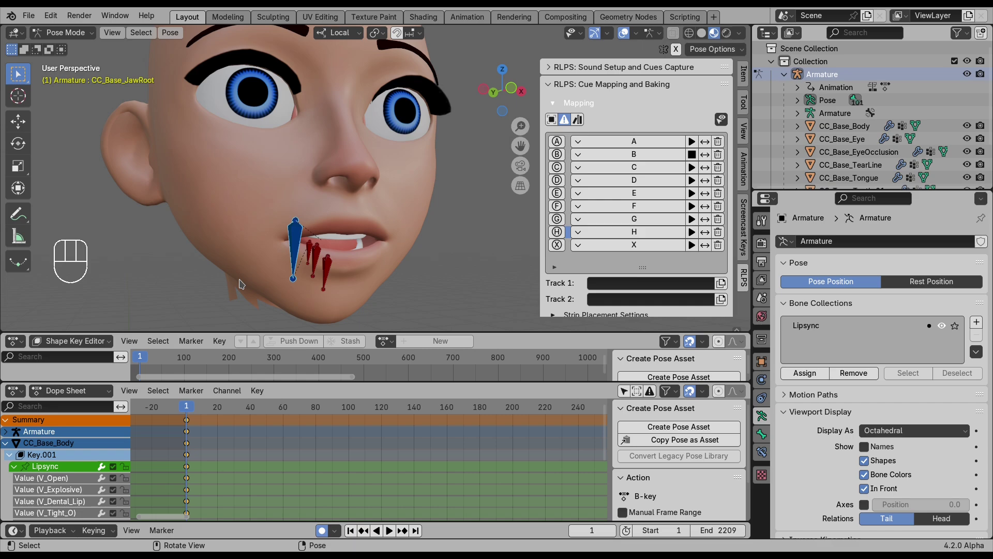
click(230, 182)
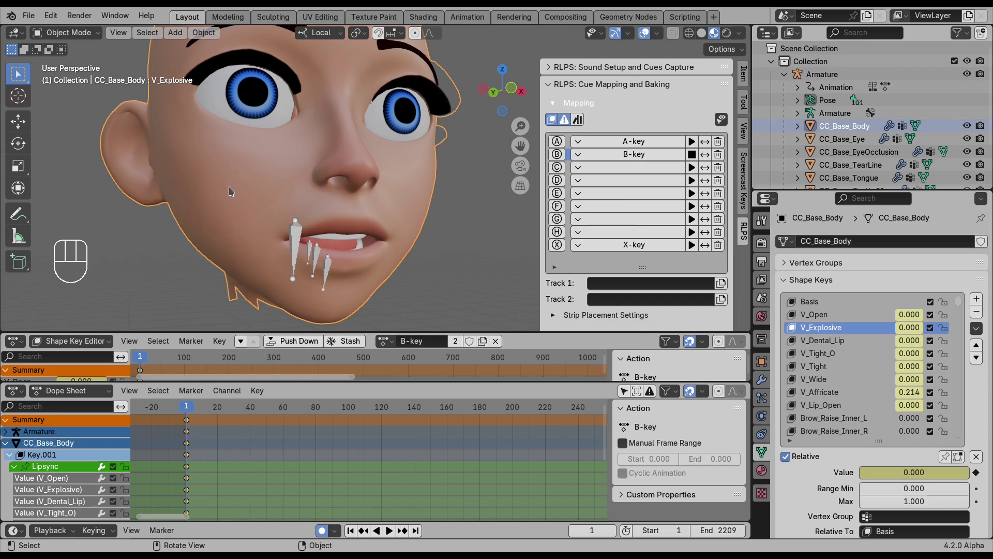
click(294, 234)
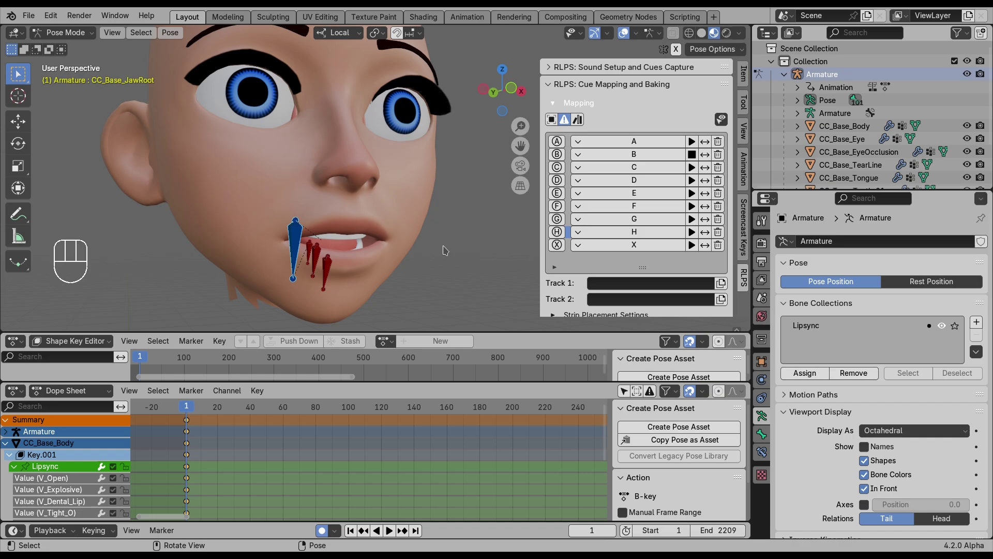
Turn off Only Active Keying Set for auto keying, rotate CC_Base_JawRoot to partly close cue B's mouth, and reselect CC_Base_Body
click(335, 530)
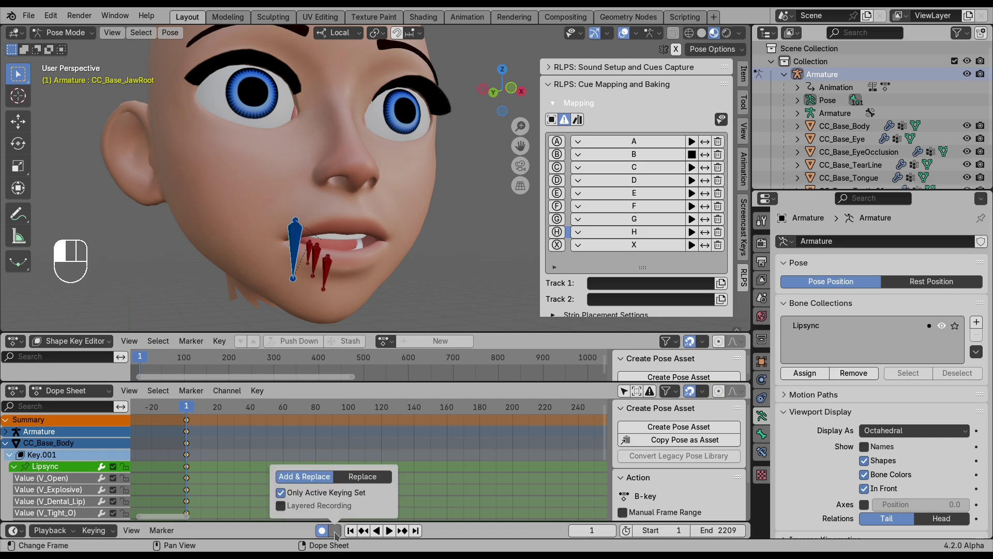
click(281, 492)
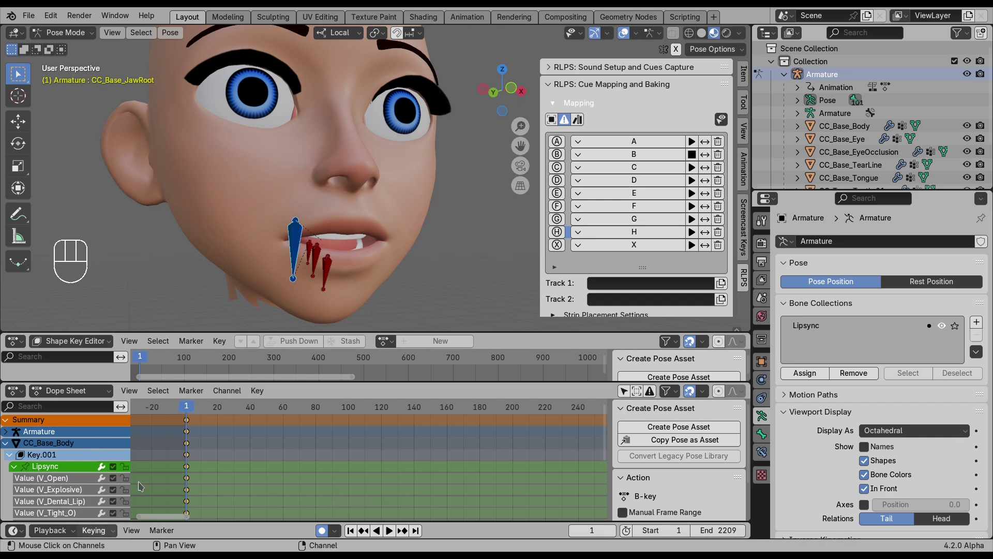
key(r)
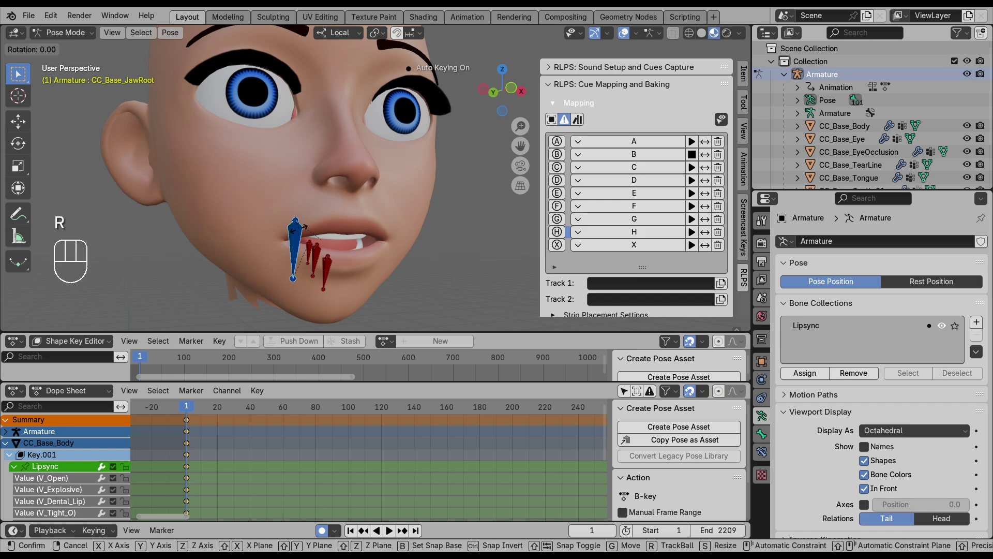
click(399, 329)
click(409, 251)
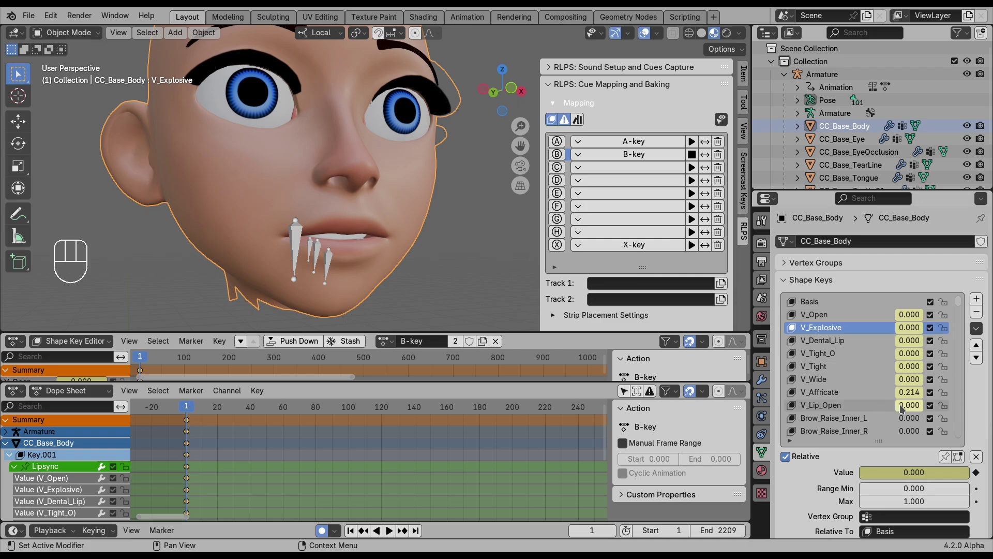
Raise the V_Lip_Open shape key to 0.696 in the B-key action and inspect the lips from another angle
click(335, 530)
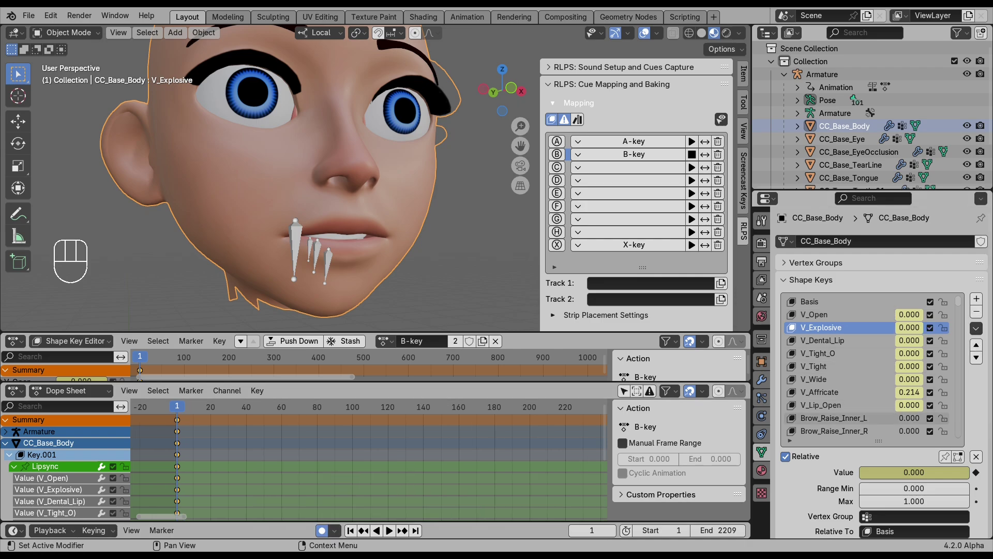
drag(909, 405, 923, 405)
middle_drag(394, 206, 465, 208)
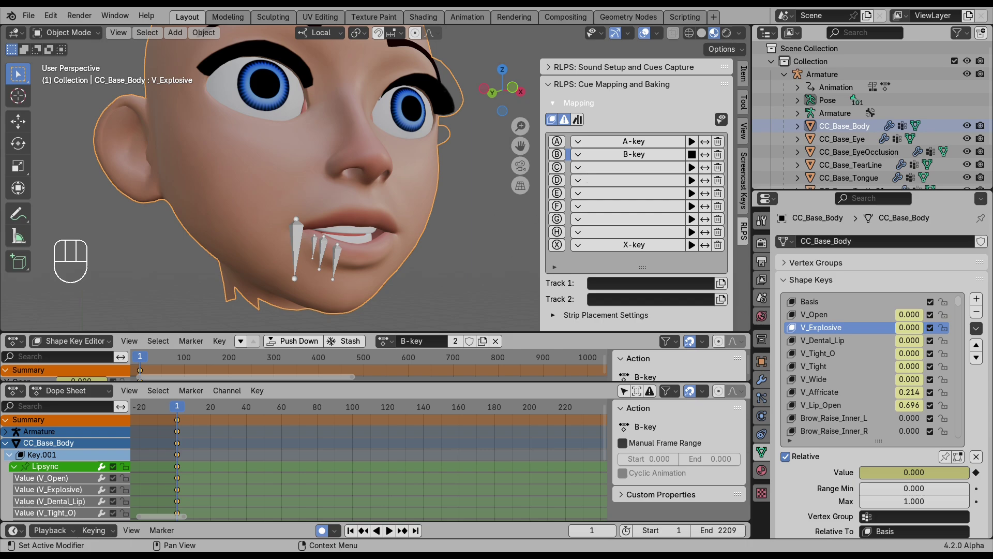
Preview cue X and duplicate the X-key action as a new shape-key action named C-key
click(692, 245)
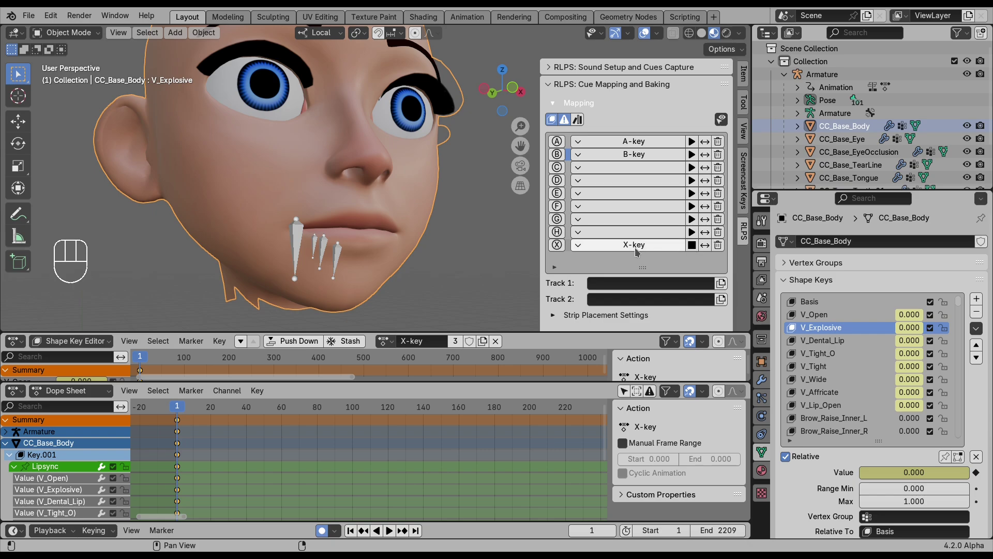
click(482, 343)
click(421, 340)
text(C)
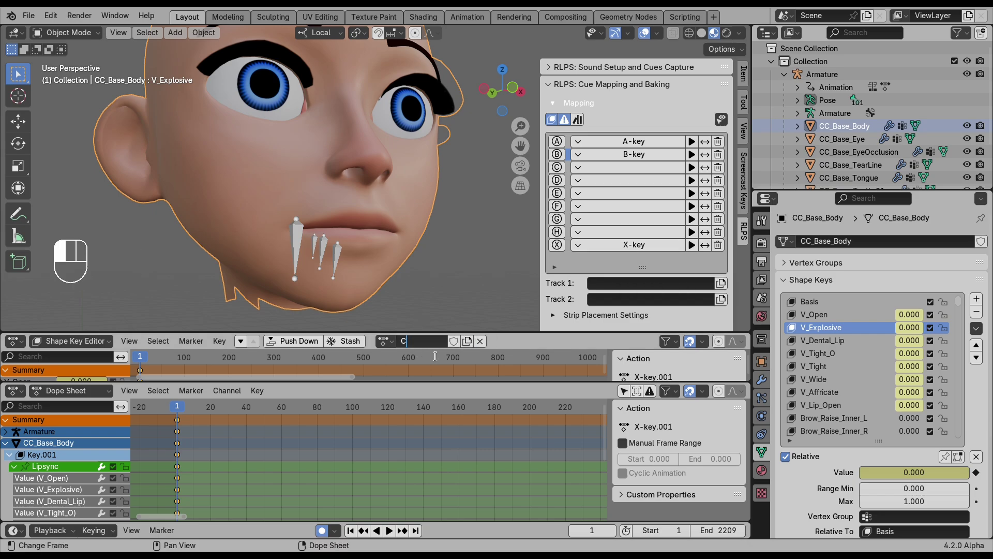
text(-key)
key(Return)
Map the C-key action to cue C and preview the cue on CC_Base_Body
click(633, 167)
click(657, 215)
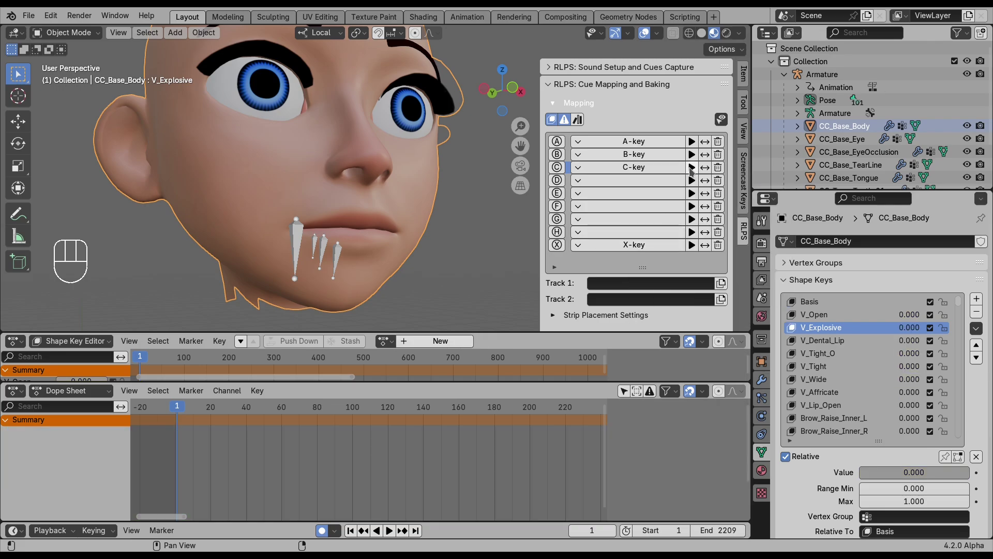
click(691, 167)
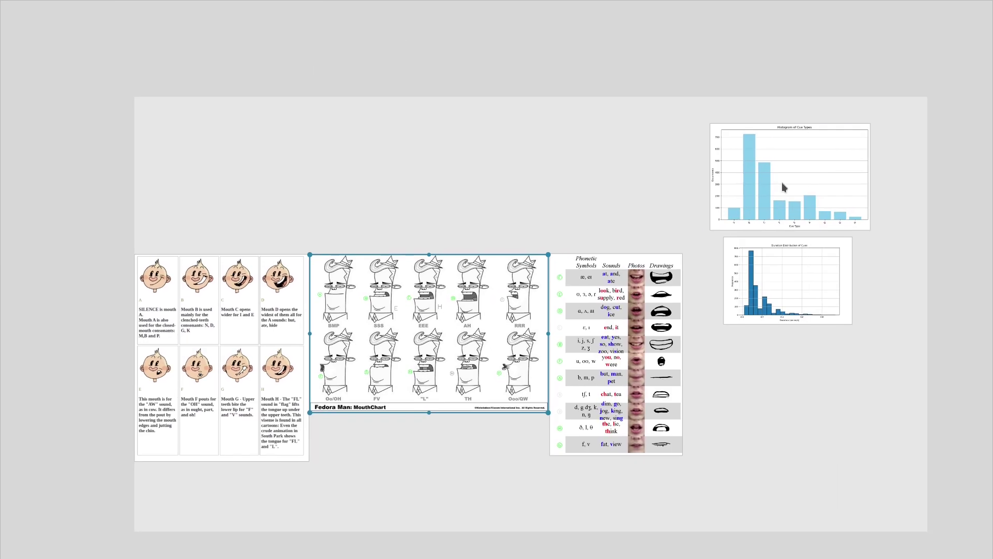
Enlarge the Histogram of Cue Types on the reference board to examine how often each cue occurs
double_click(781, 182)
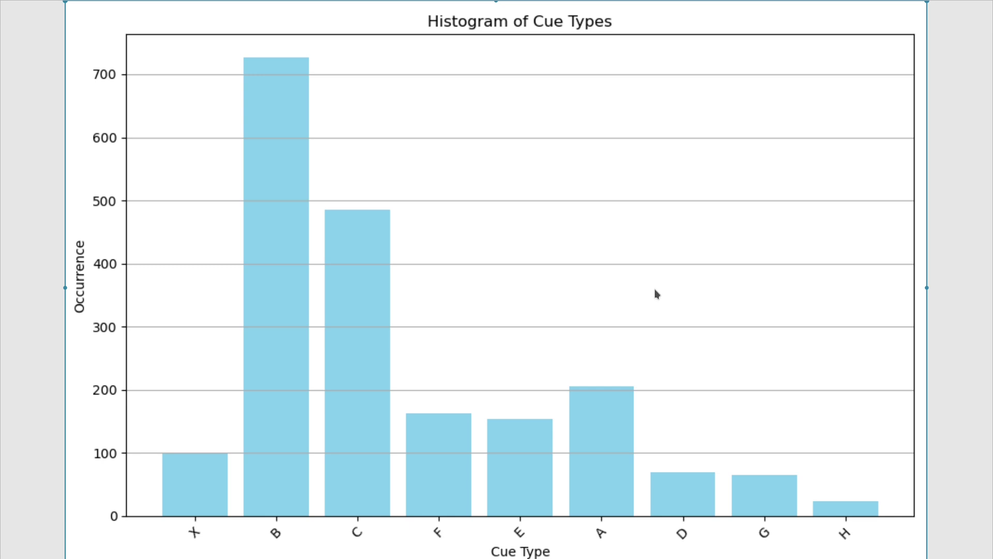
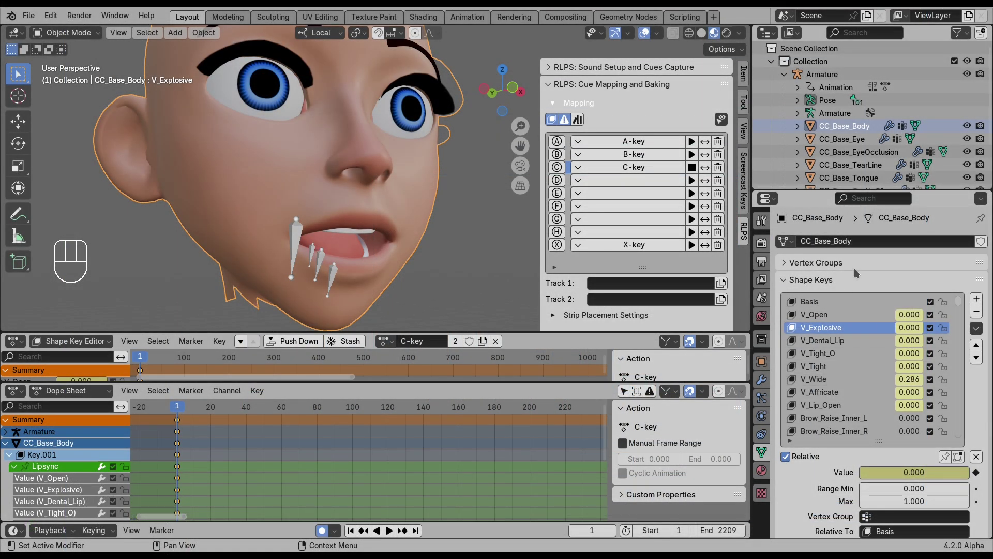
Preview cue B, set V_Wide to 0.679 in the B-key action, and compare the lips with cue C
click(691, 154)
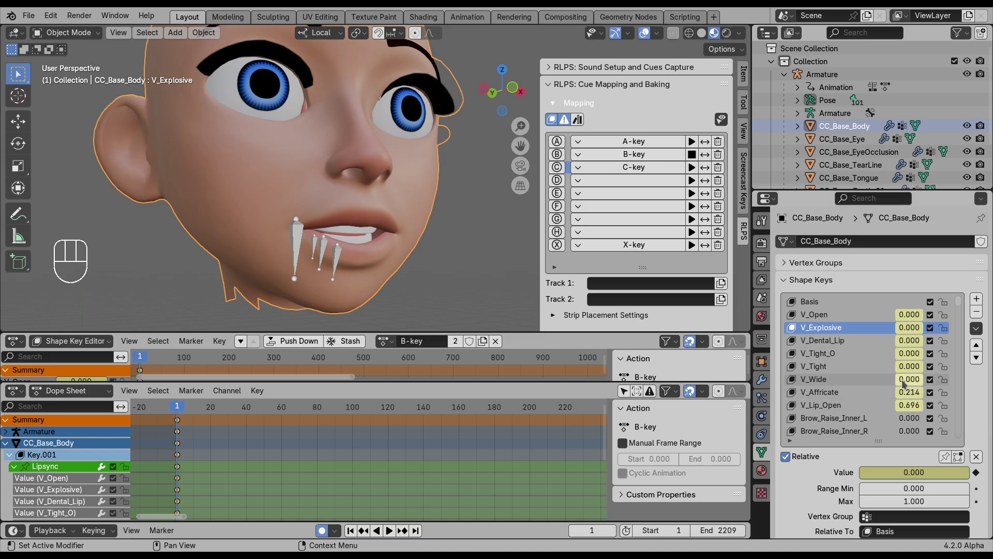
drag(903, 380, 926, 379)
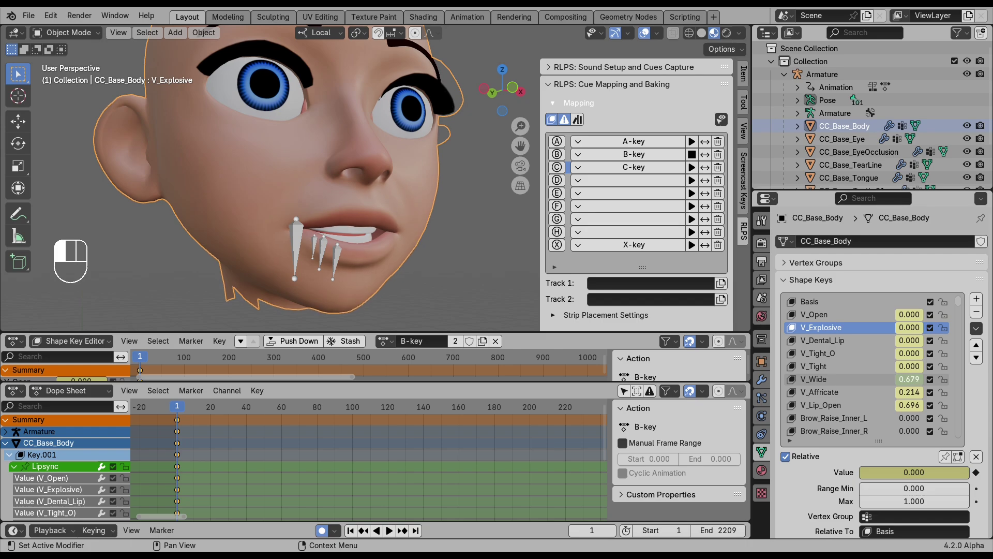
click(691, 167)
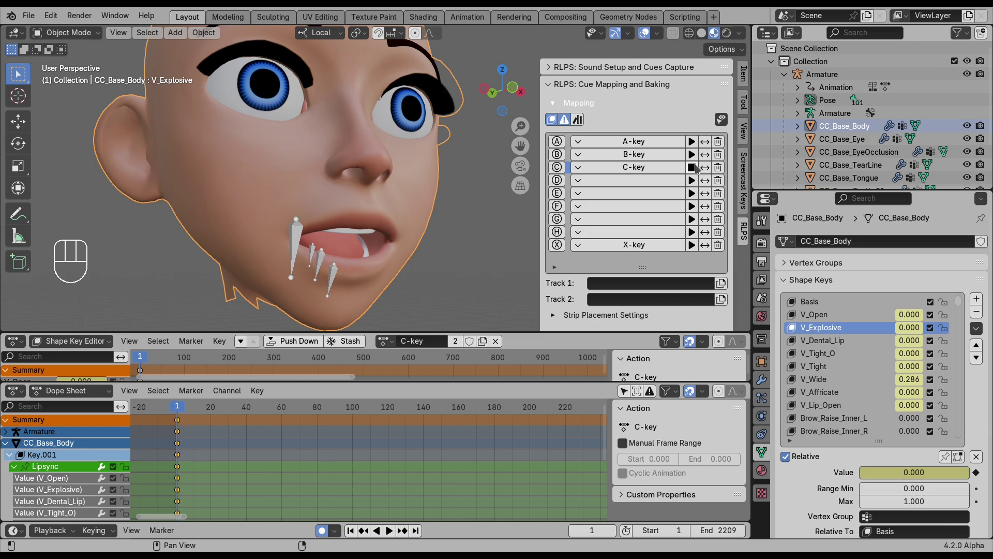
Duplicate the C-key action as a new shape-key action named D-key
mouse_move(557, 178)
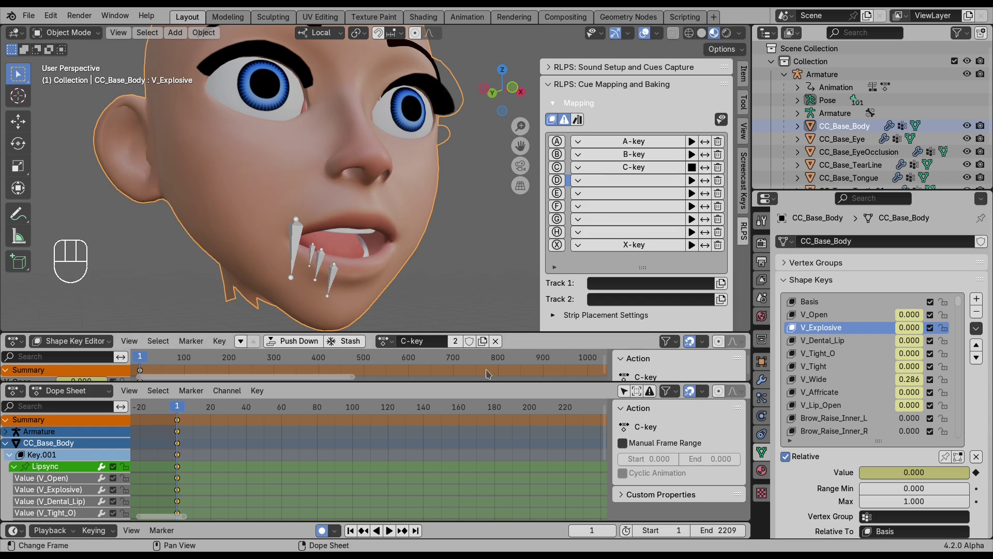
click(483, 341)
click(443, 342)
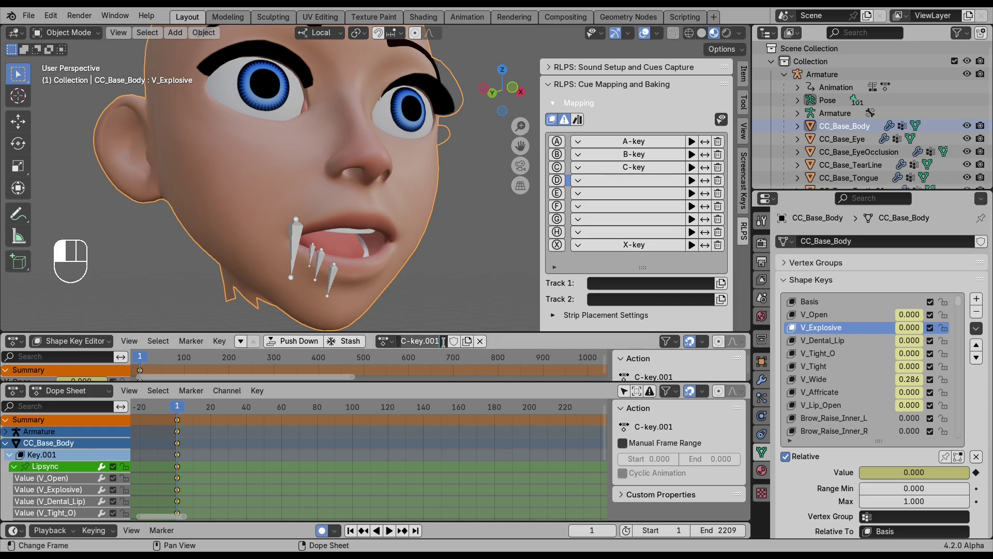
text(D-key)
key(Return)
Map the D-key action to cue D, preview the cue, and set its V_Wide shape key to 0
click(672, 180)
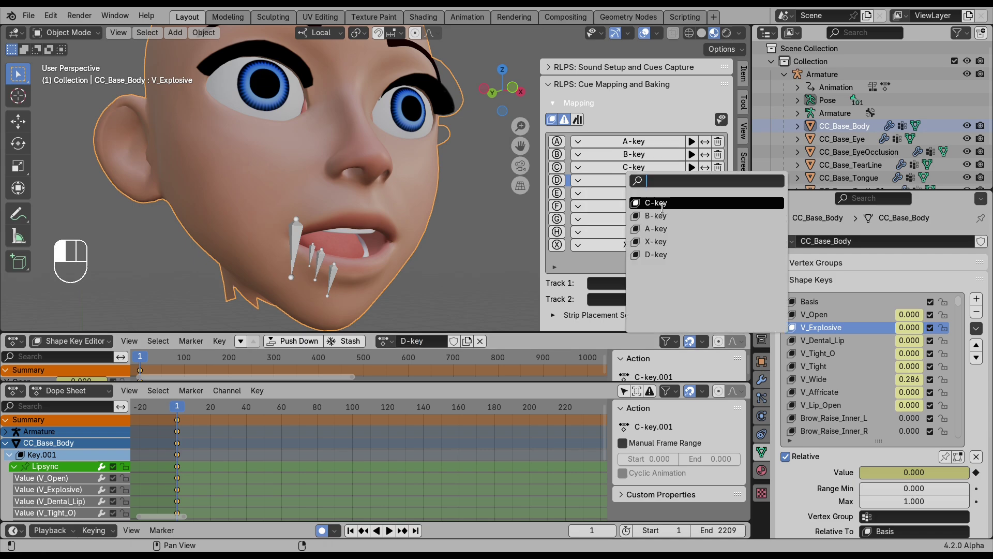
click(693, 186)
click(693, 181)
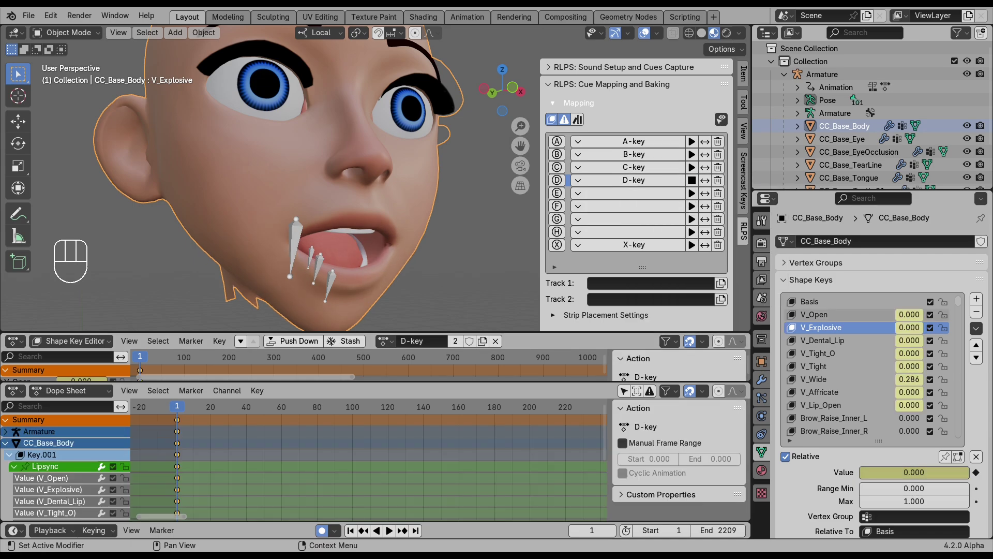
click(556, 180)
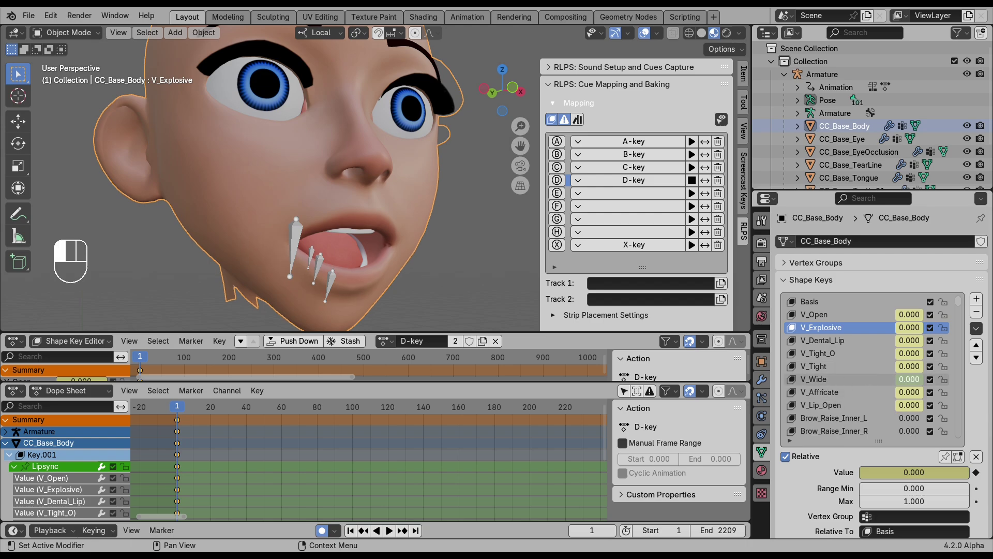
Select cue E and duplicate the D-key action as a new shape-key action named E-key
click(557, 193)
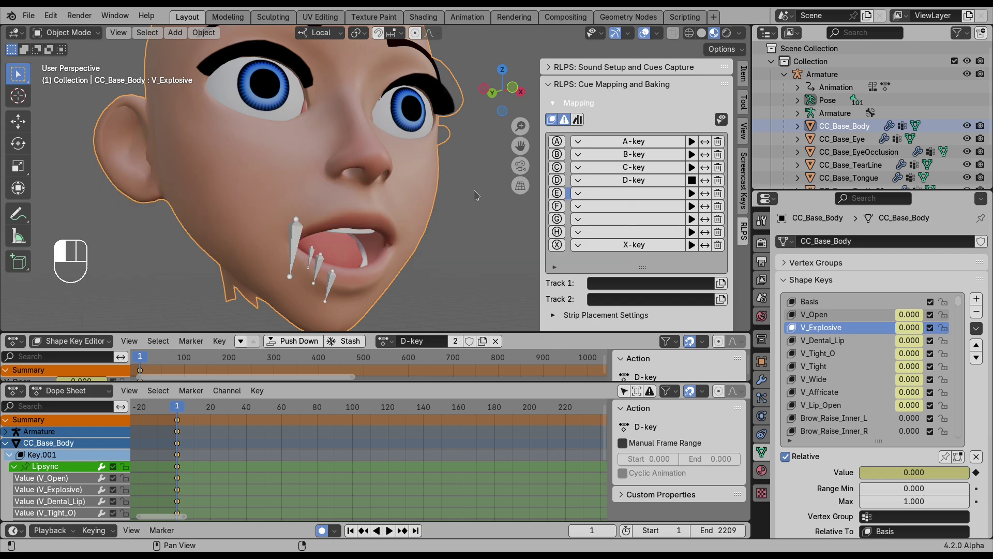
click(470, 341)
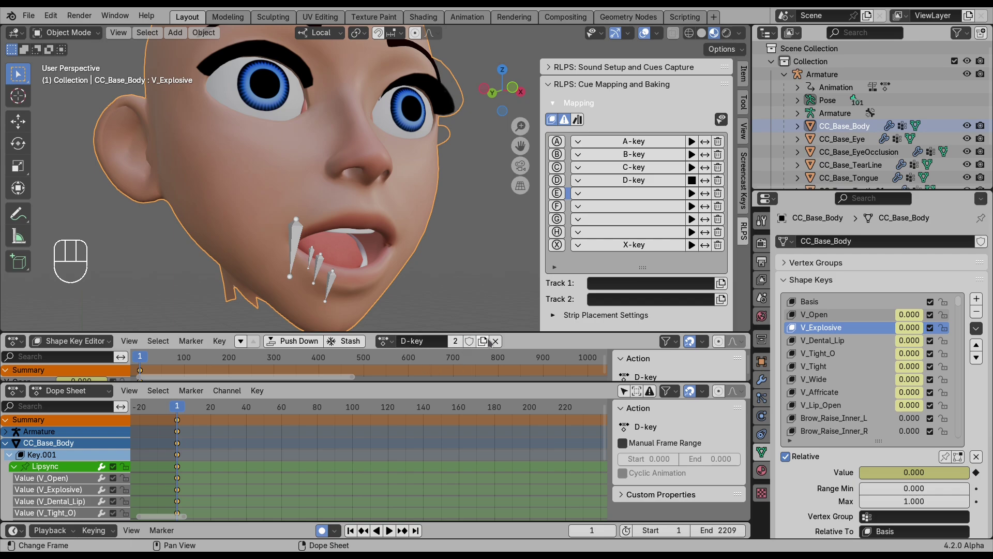
click(483, 341)
double_click(425, 342)
text(E-key)
key(Return)
Map the E-key action to cue E and preview the cue on CC_Base_Body
click(619, 197)
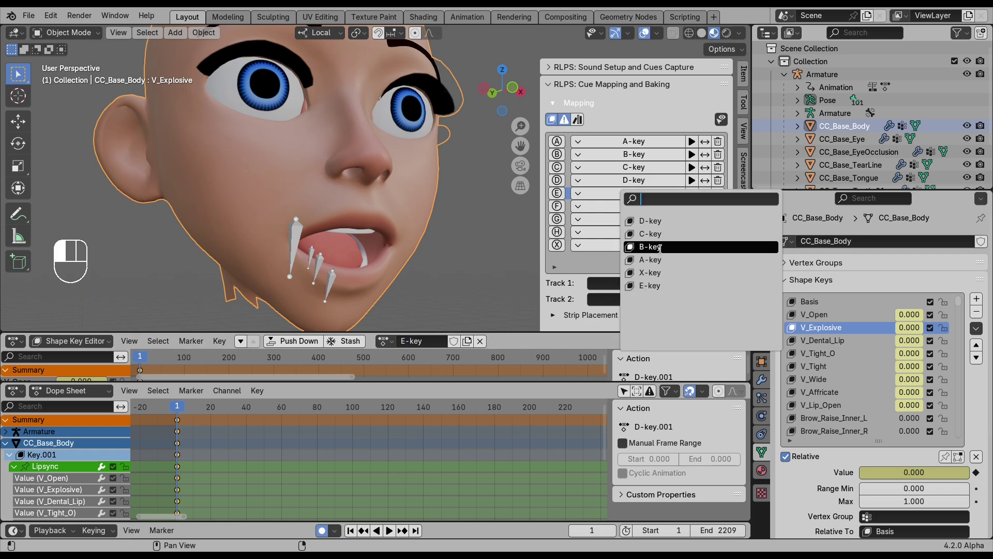
click(662, 286)
click(692, 193)
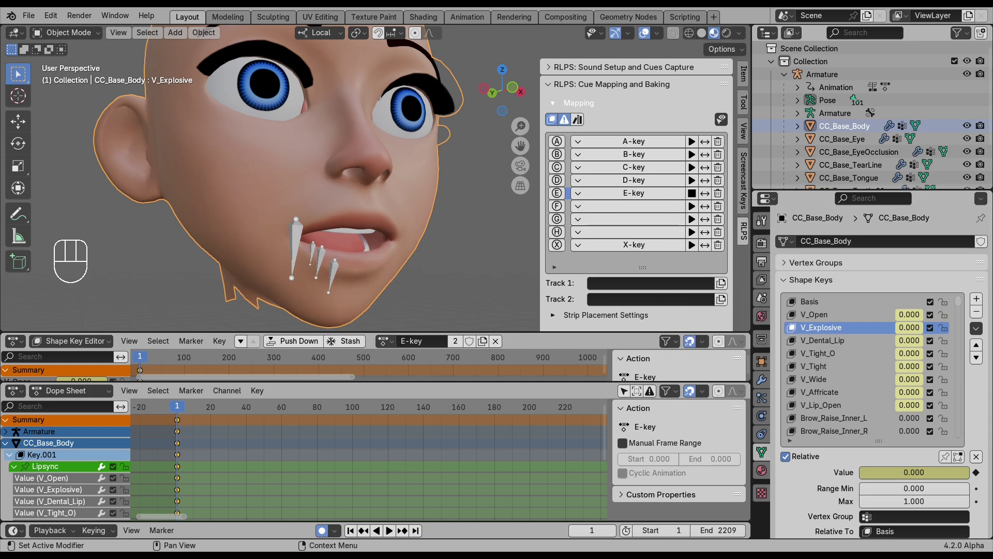
In the E-key action, set V_Tight_O to 0.625 and V_Affricate to 0.161 to round the lips
click(894, 354)
mouse_move(908, 354)
mouse_down()
mouse_move(926, 355)
mouse_move(909, 367)
mouse_up()
drag(908, 315, 908, 341)
drag(907, 392, 913, 392)
drag(909, 354, 911, 354)
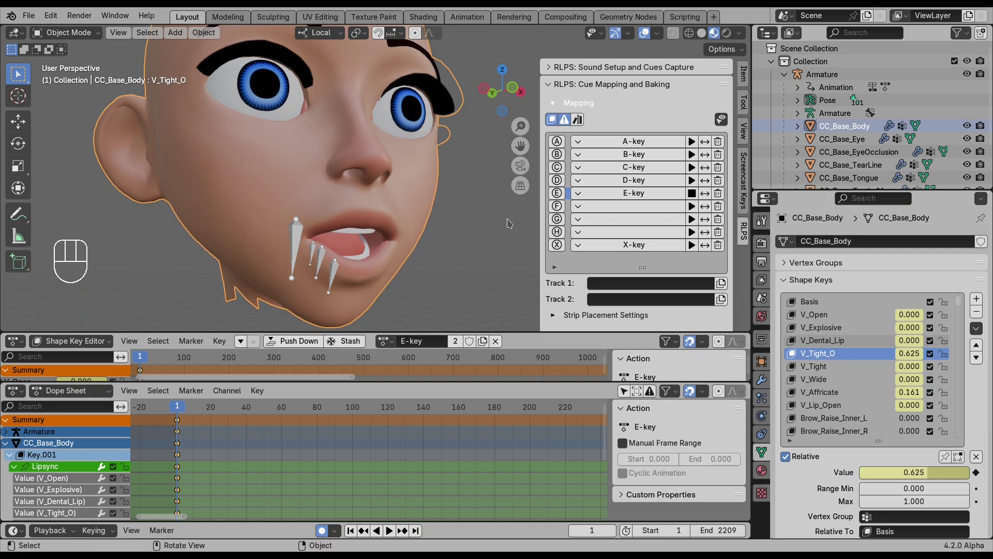
Refine the E-key lips from several angles, raising V_Tight_O to 0.714 and V_Affricate to 0.214 and fine-tuning both
middle_drag(496, 207, 461, 220)
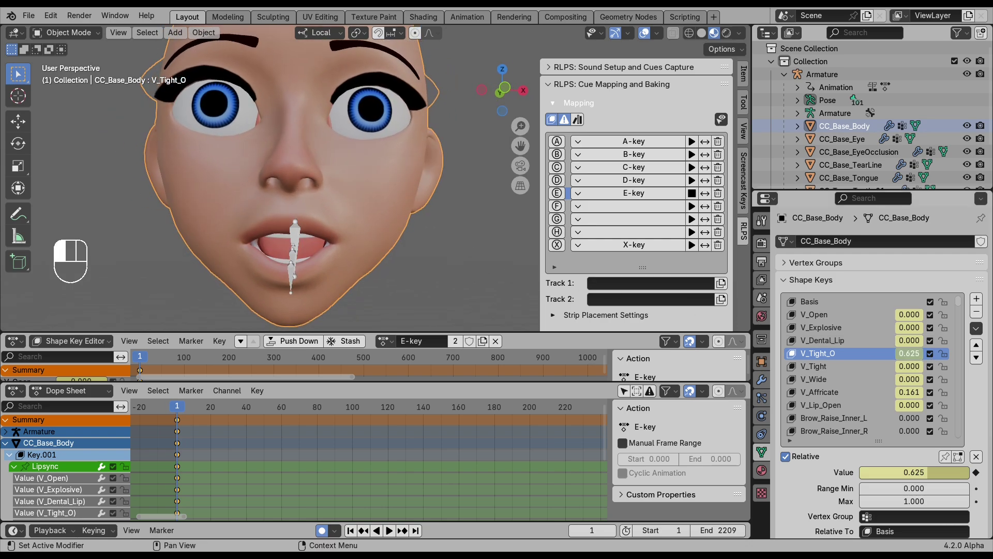
drag(914, 472, 927, 472)
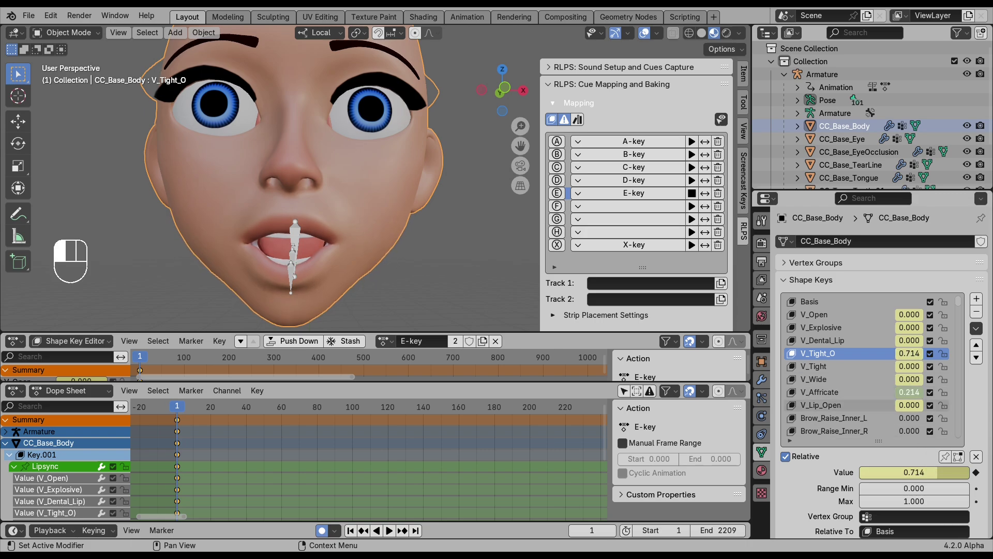
drag(909, 354, 907, 354)
middle_drag(455, 218, 486, 195)
drag(909, 393, 914, 393)
mouse_move(909, 353)
mouse_down()
mouse_move(917, 355)
mouse_move(904, 354)
mouse_up()
Duplicate the E-key action as a new shape-key action named F-key
click(483, 341)
double_click(422, 342)
text(F-key)
key(Return)
Map the F-key action to cue F and preview the cue
click(630, 207)
click(672, 309)
click(693, 206)
click(557, 206)
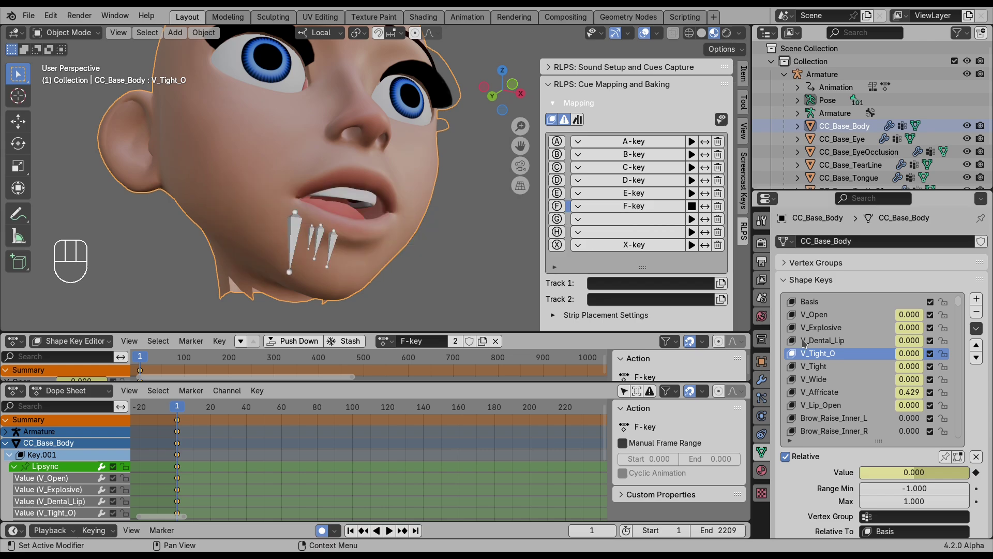
In the F-key action, set V_Tight_O to 0.536 and V_Affricate to 0.304
drag(910, 394, 903, 393)
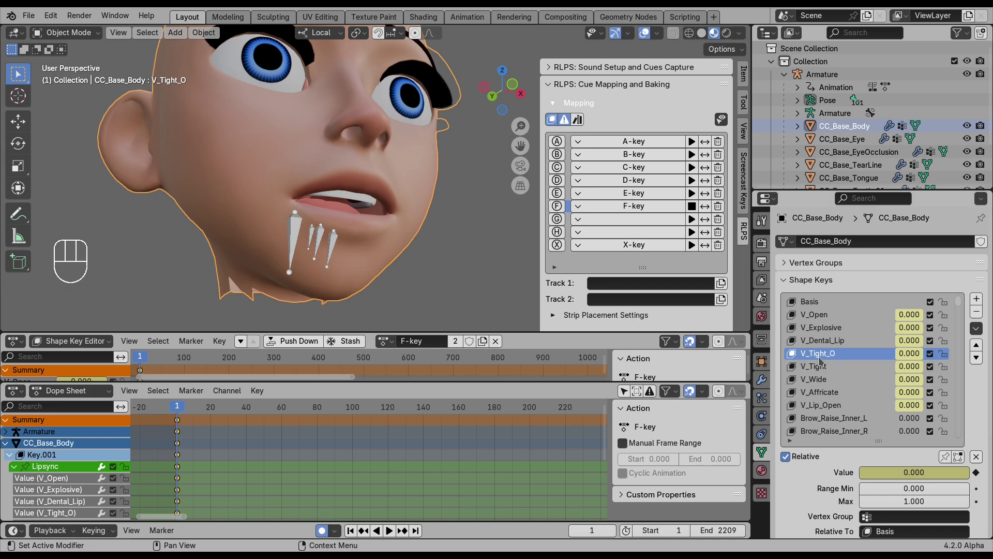
drag(907, 353, 922, 354)
drag(908, 392, 918, 393)
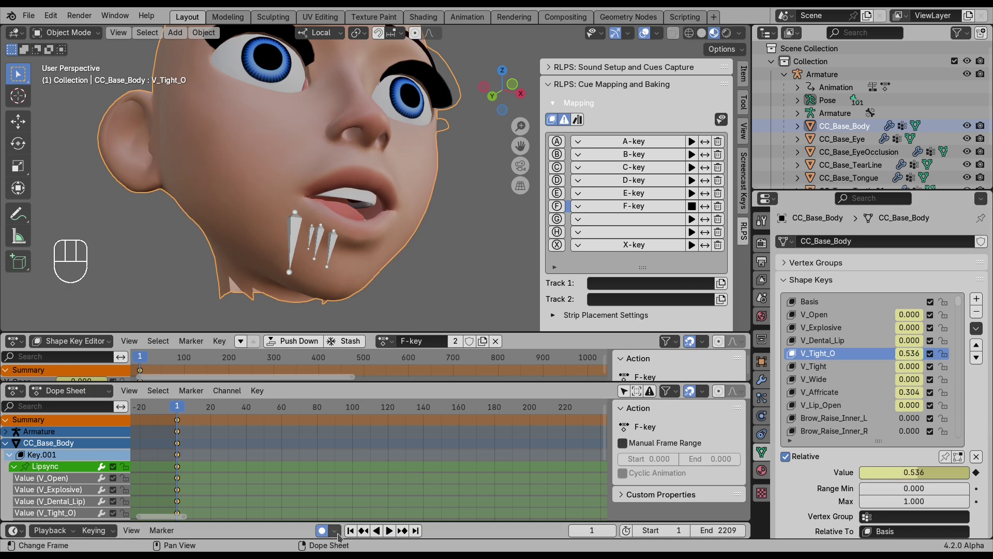
Turn off Only Active Keying Set for auto-keying and rotate the jaw bone in the armature's F pose action
click(333, 534)
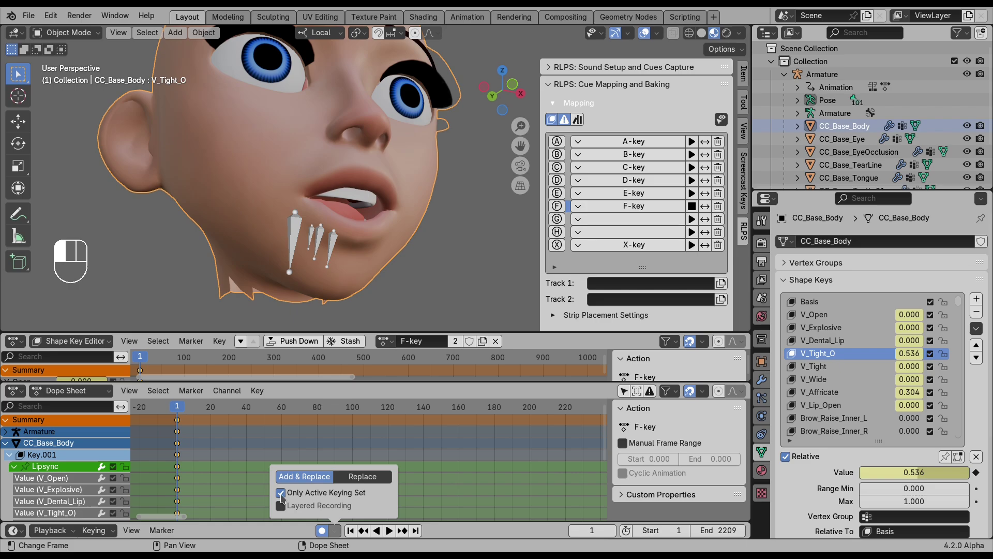
click(281, 493)
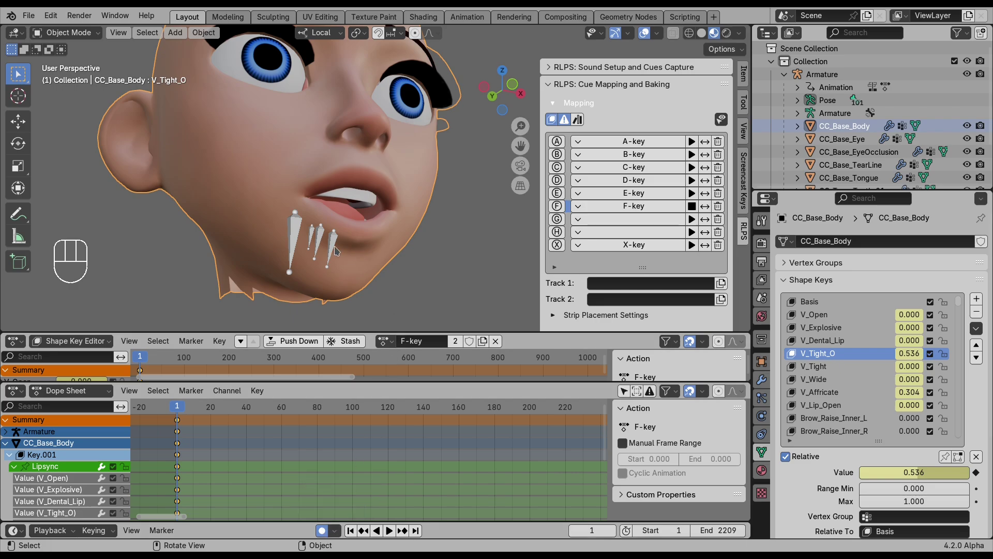
click(293, 243)
click(383, 249)
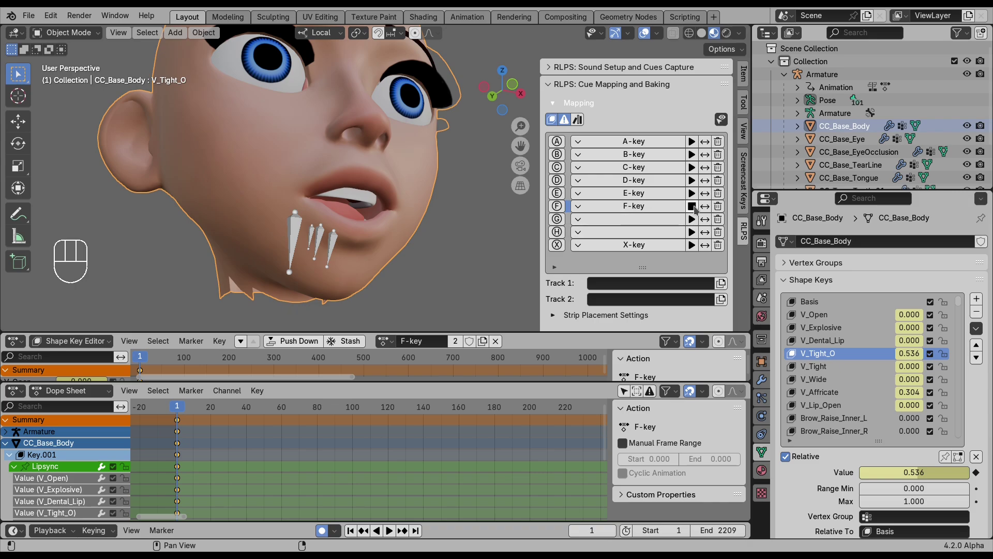
click(294, 243)
key(r)
click(407, 217)
middle_drag(326, 245, 316, 252)
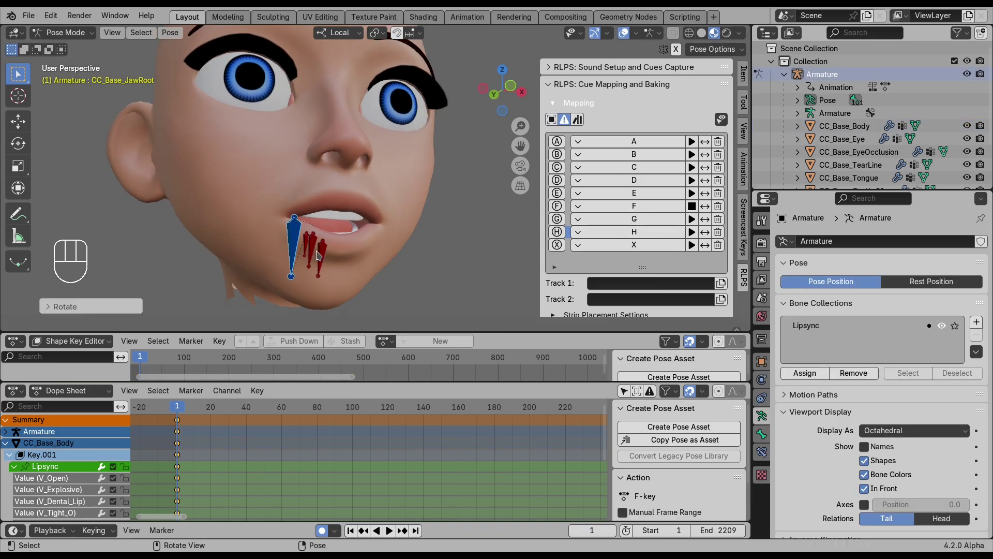
key(r)
click(318, 253)
Return to CC_Base_Body and set V_Tight to 0.393, V_Affricate to 0.536 and V_Lip_Open to 0 in the F-key action
click(362, 261)
click(334, 530)
drag(899, 392, 915, 366)
drag(910, 405, 907, 405)
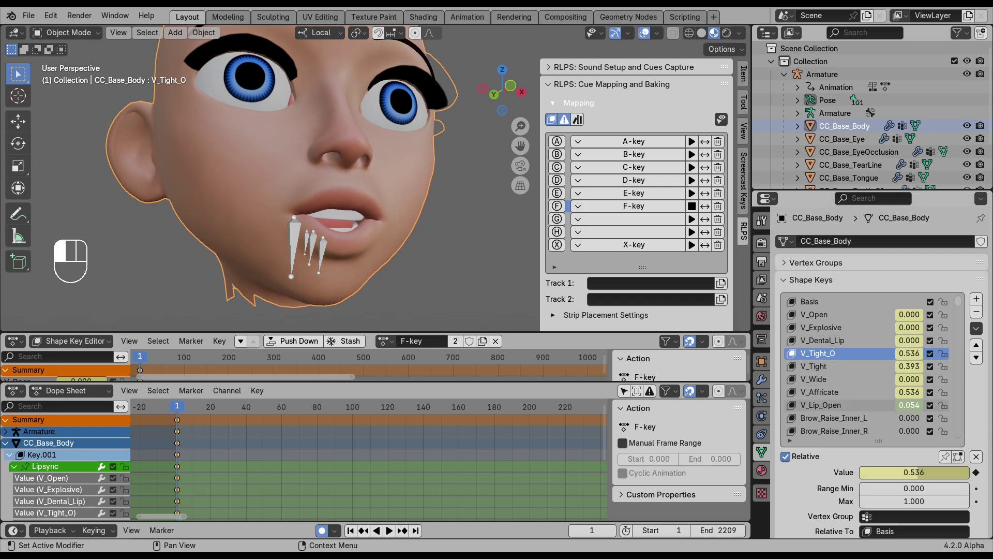
drag(907, 405, 905, 405)
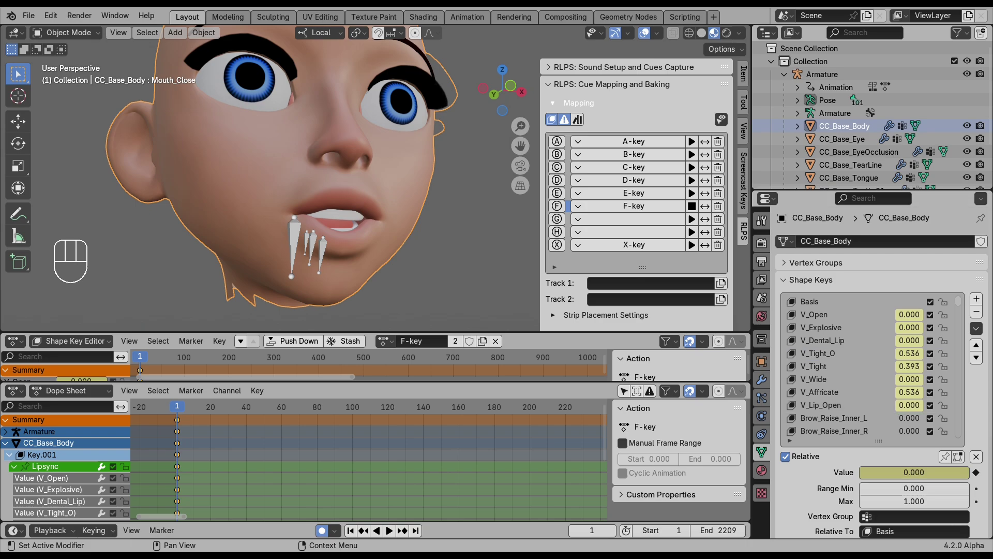
Tighten the F-key lips further with Mouth_Close at 0.018, V_Tight_O at 0.589, V_Tight at 0.821 and V_Affricate at 0.679
drag(959, 303, 960, 417)
drag(904, 353, 909, 355)
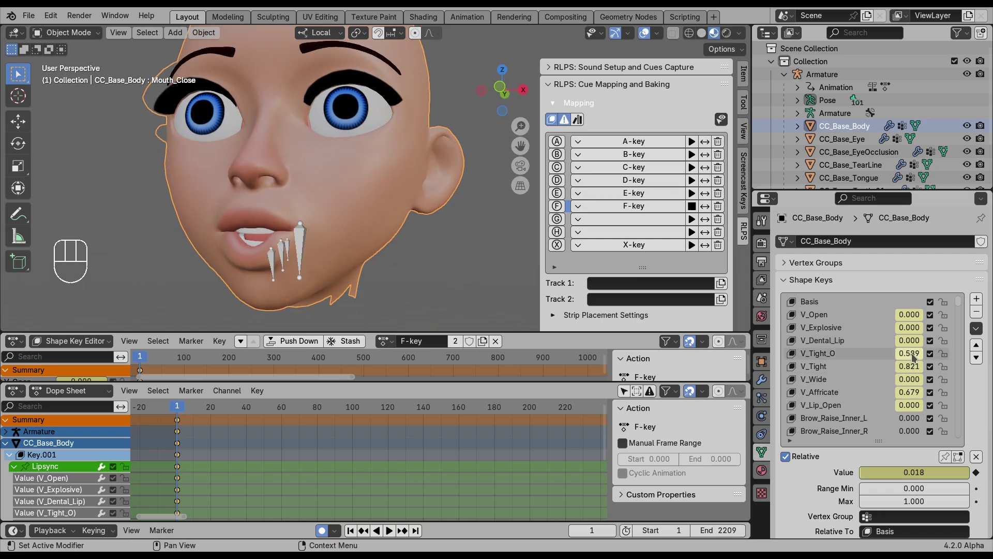
drag(906, 353, 918, 353)
Finish the F-key lips with Mouth_Roll_In_Lower_L 0.179, Mouth_Roll_In_Lower_R 0.196, Mouth_Close 0.054, V_Tight_O 0.482, V_Tight 0.893 and V_Affricate 0.536
scroll(879, 362, down, 15)
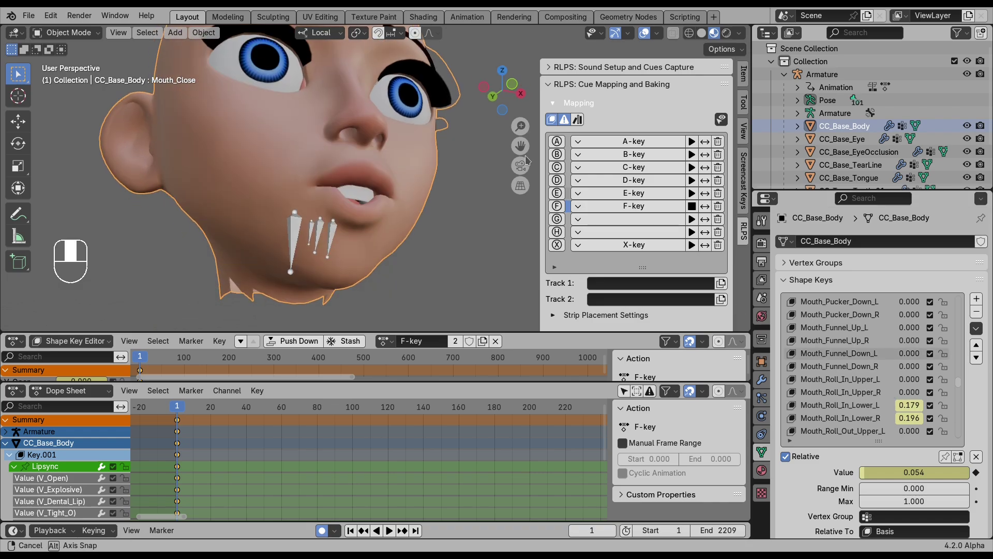
scroll(914, 360, up, 15)
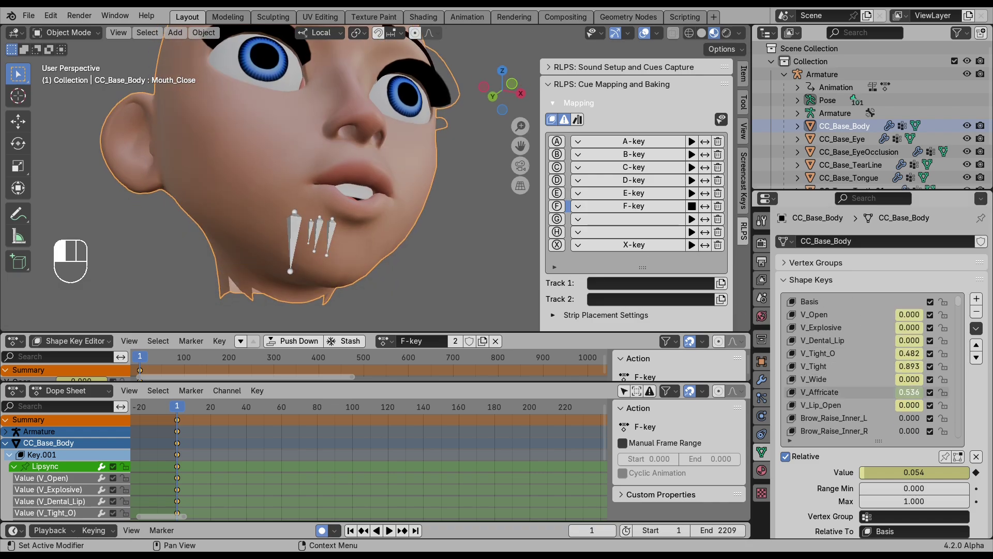
scroll(915, 360, down, 15)
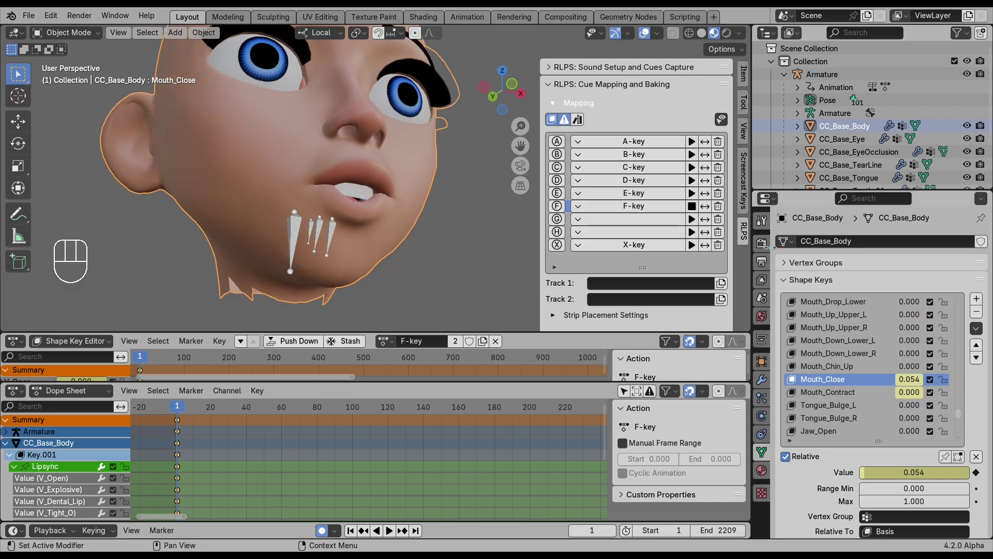
middle_drag(336, 196, 462, 190)
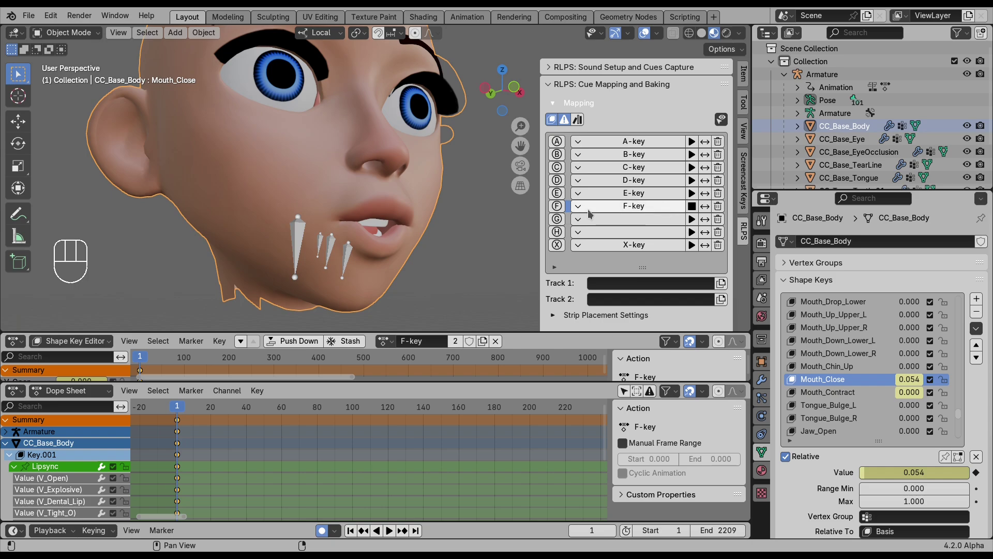
Select cue G and preview cues A, C and B to compare their lip shapes
click(557, 219)
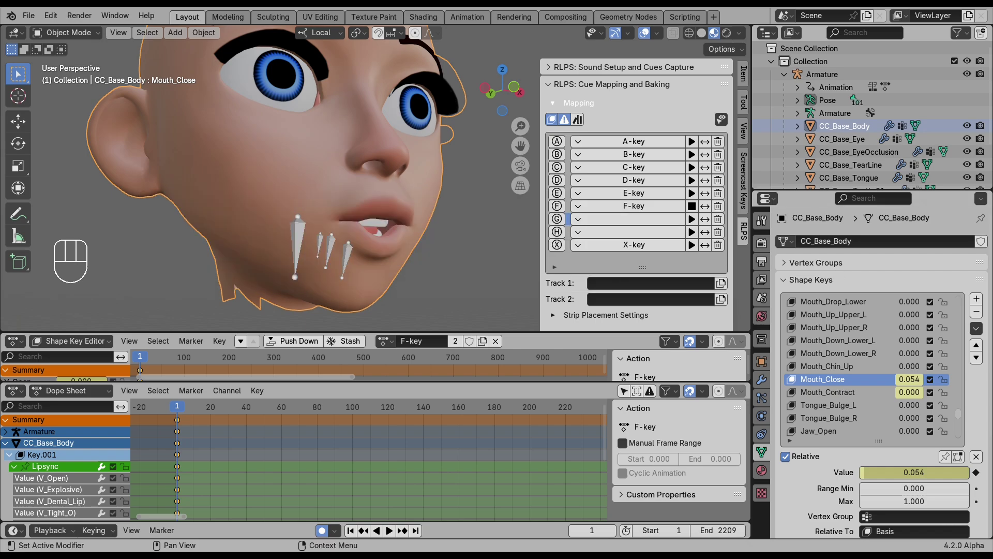
click(691, 155)
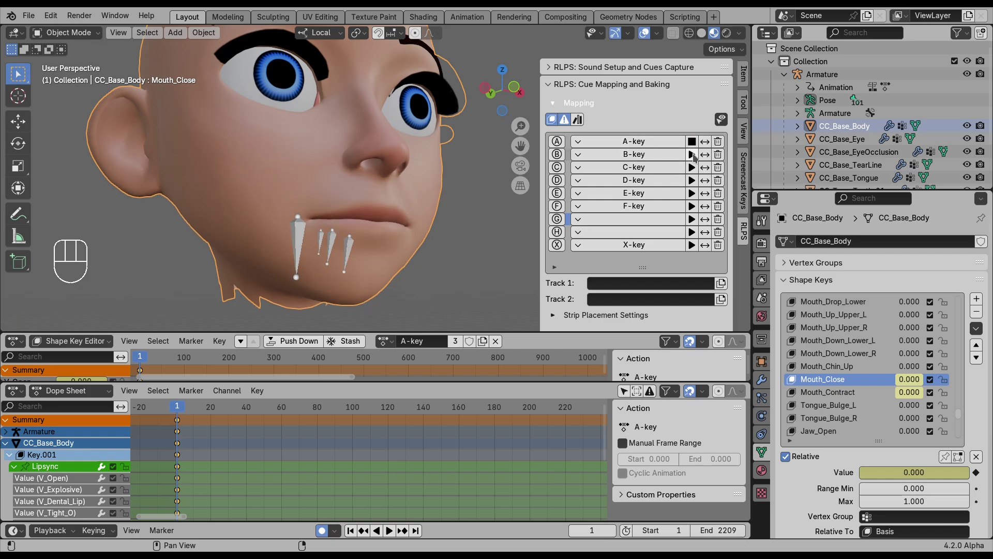
click(692, 173)
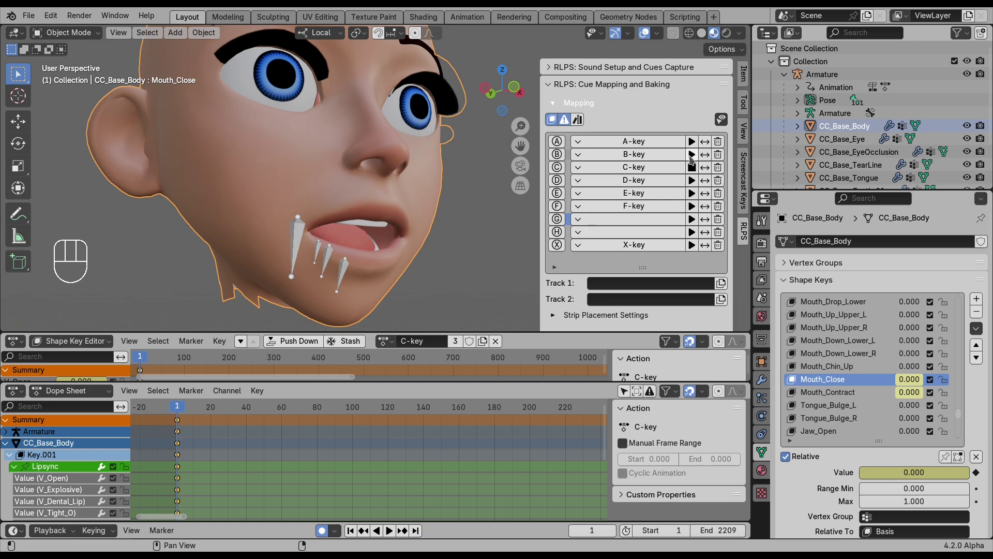
click(692, 154)
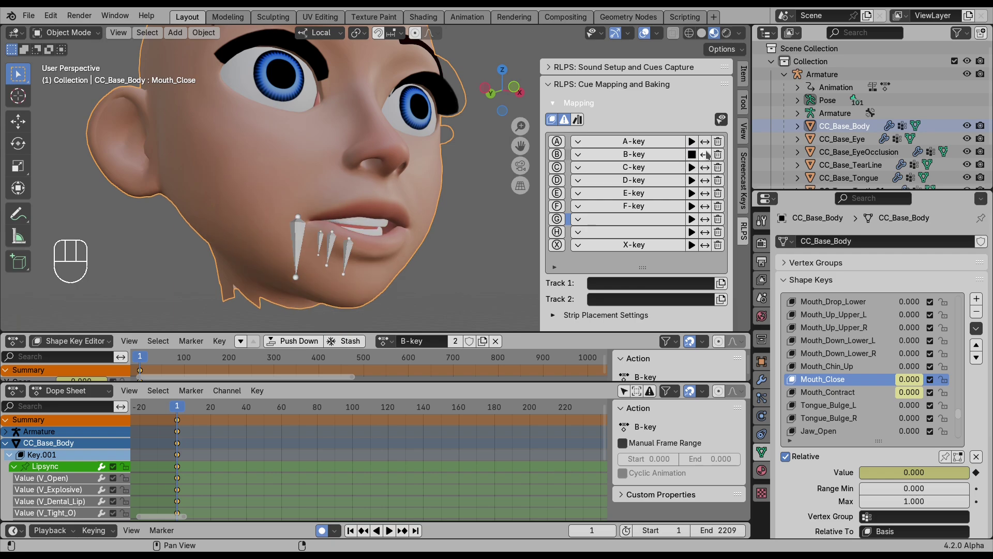
Rename the B-key shape-key action as G-key
double_click(412, 341)
text(G-key)
key(Return)
Map the G-key action to cue G and reset its V_Affricate and V_Lip_Open shape keys to 0
click(663, 220)
click(695, 322)
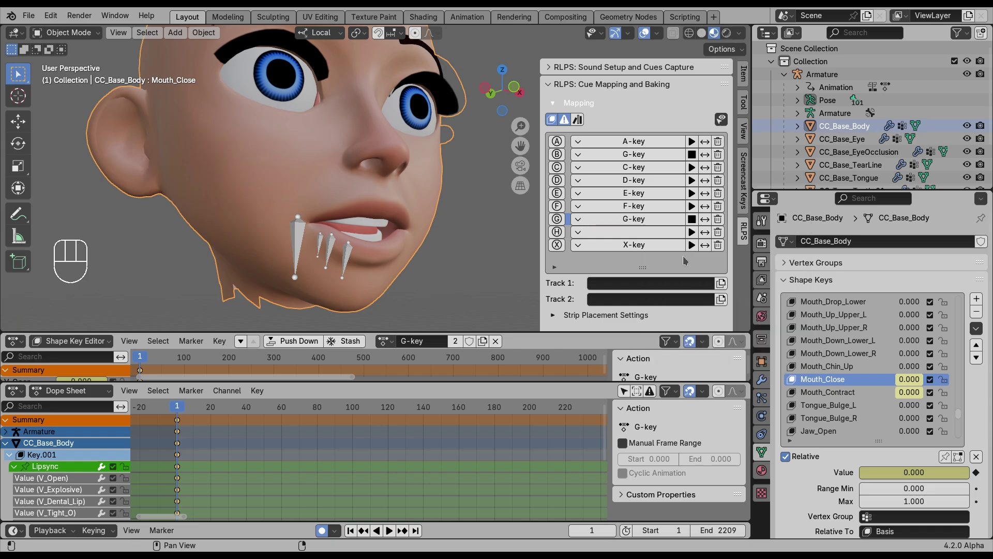
scroll(902, 341, up, 15)
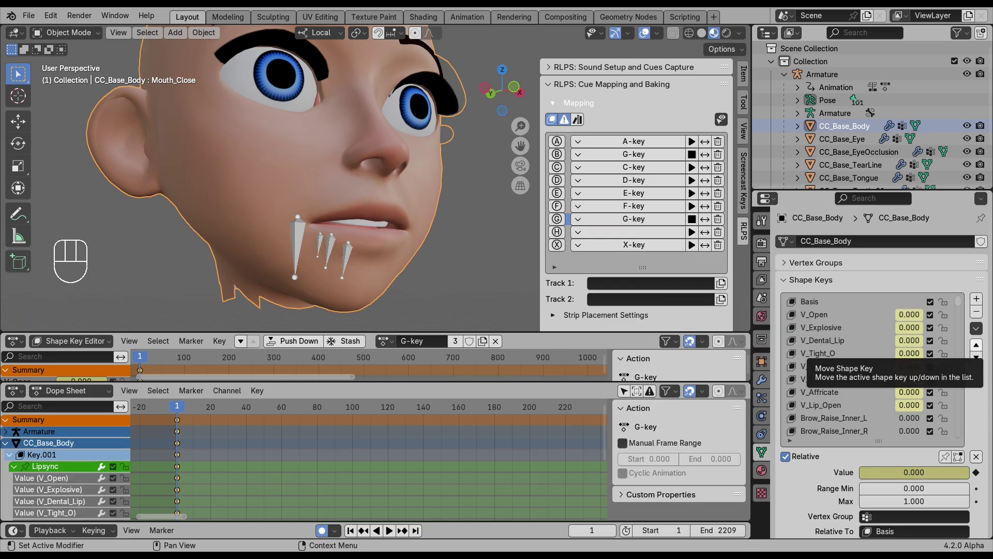
Set the V_Dental_Lip shape key of the G-key action to 0.804
click(902, 342)
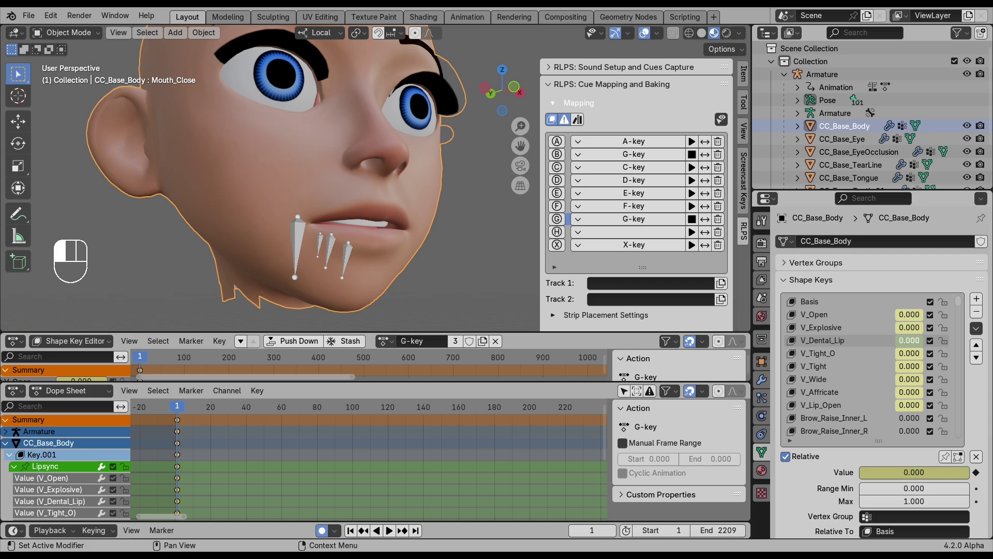
drag(902, 341, 915, 342)
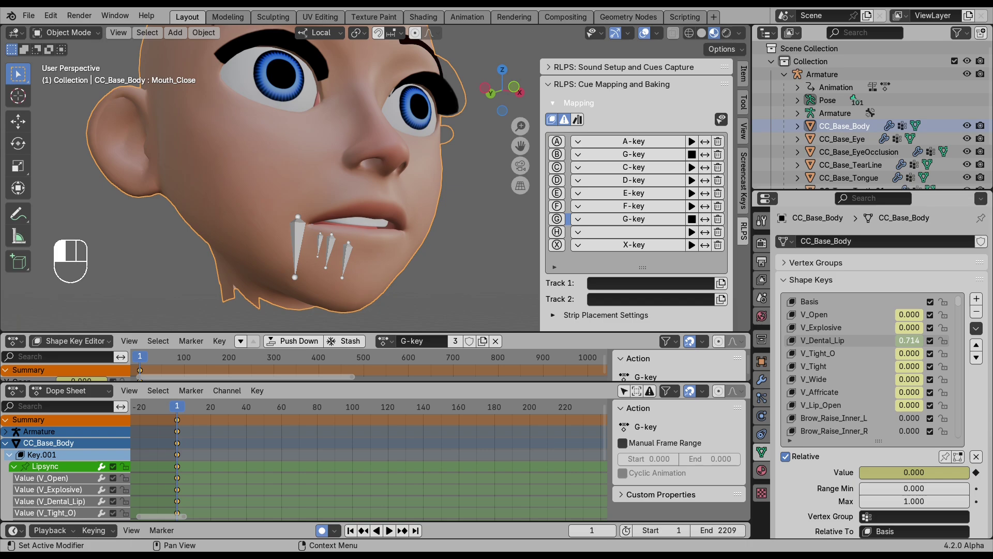
drag(916, 342, 922, 342)
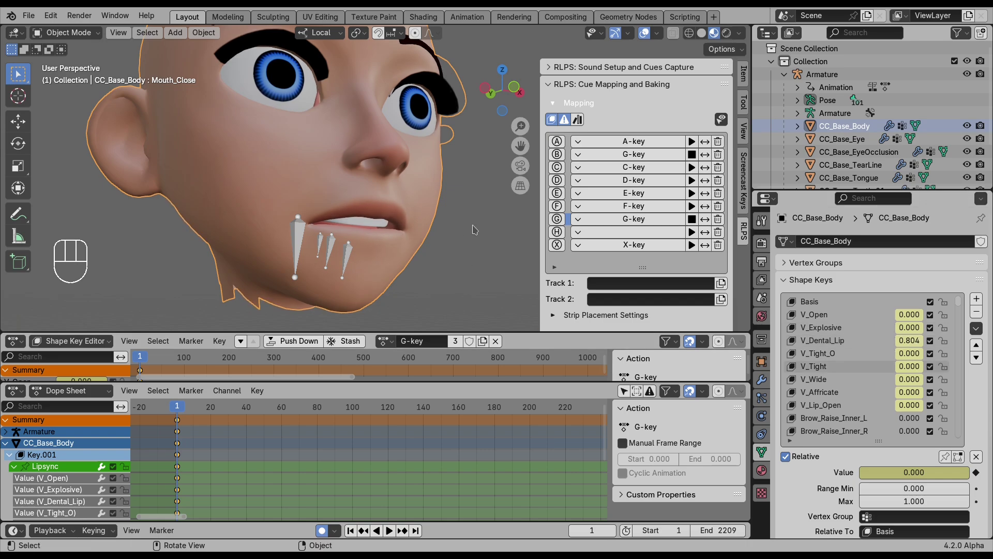
Rotate the CC_Base_JawRoot bone slightly to adjust the jaw in the G pose, and check the auto-keying options
click(297, 233)
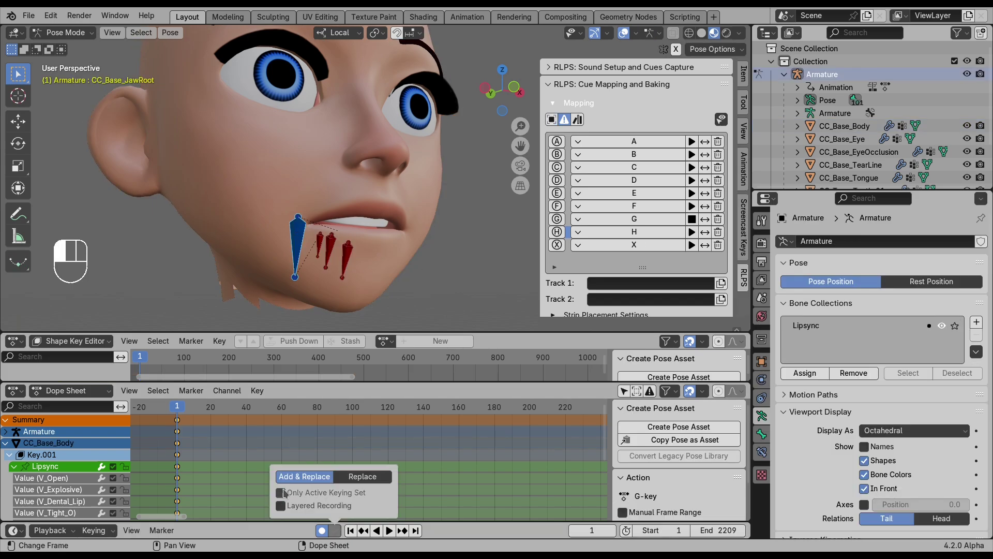
key(r)
right_click(311, 243)
key(r)
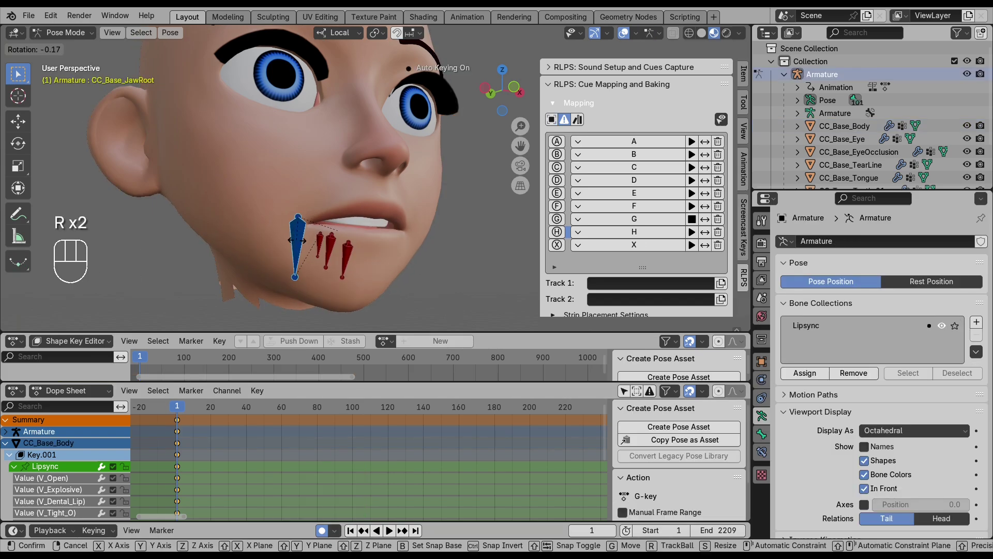
click(310, 244)
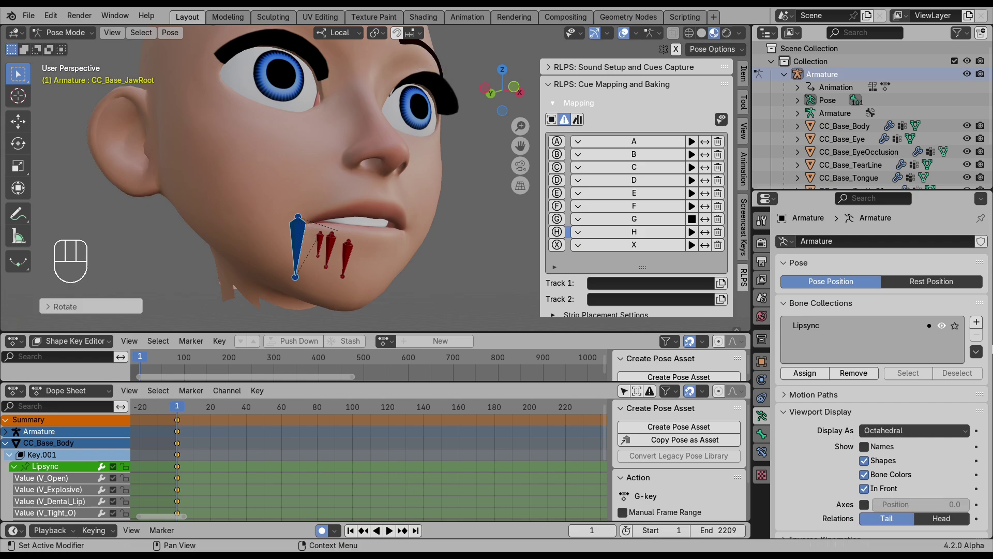
middle_drag(444, 207, 481, 231)
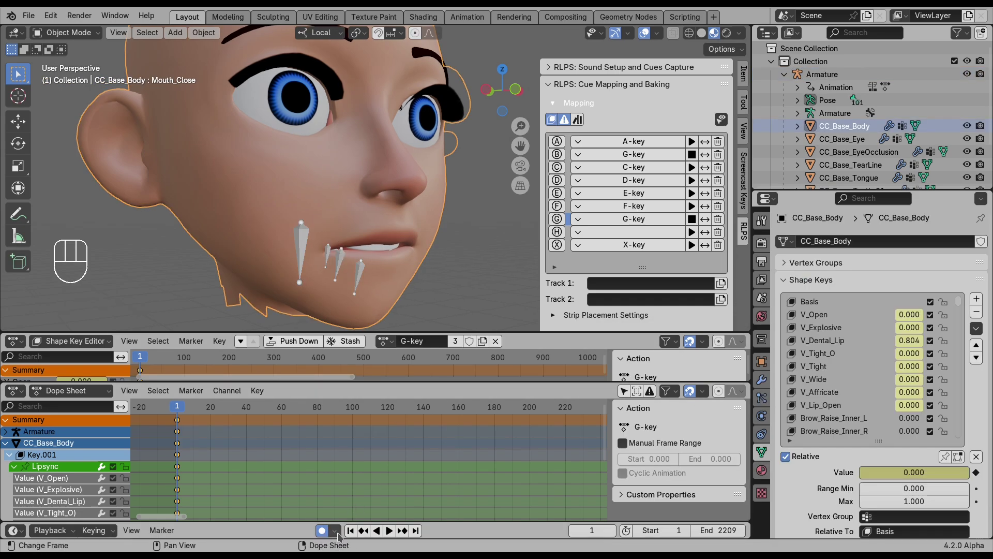
click(334, 532)
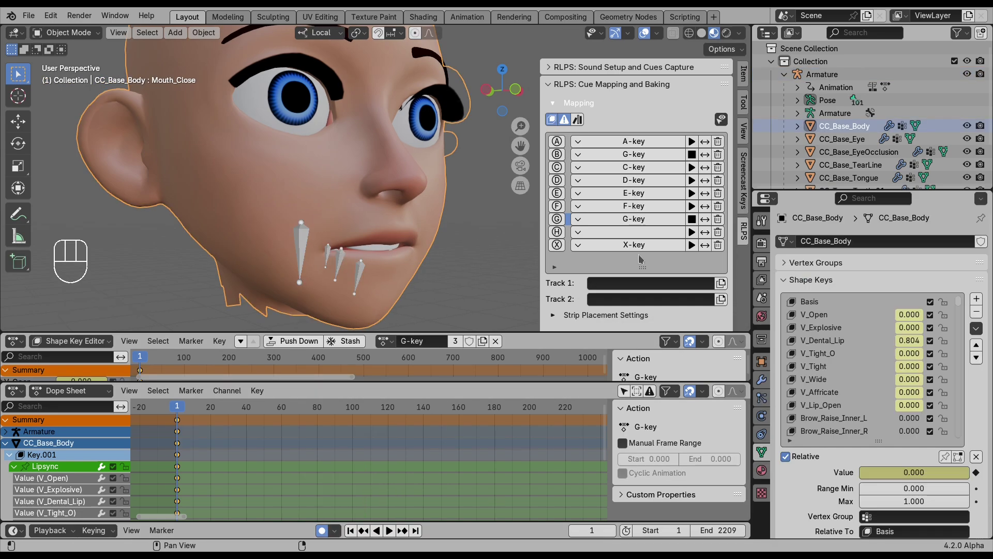
Select cue H, preview cue C and duplicate the C-key shape-key action under the name H-key
click(557, 231)
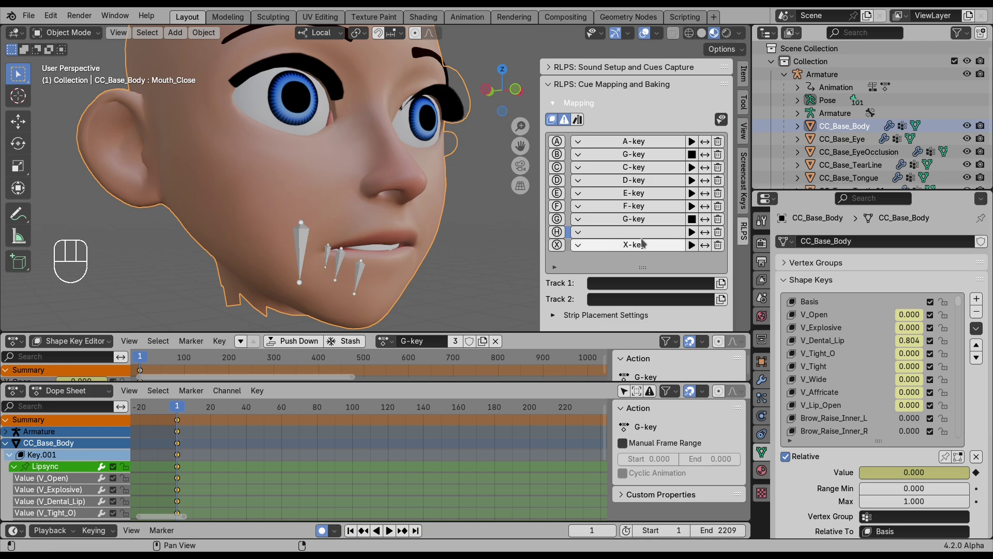
click(691, 168)
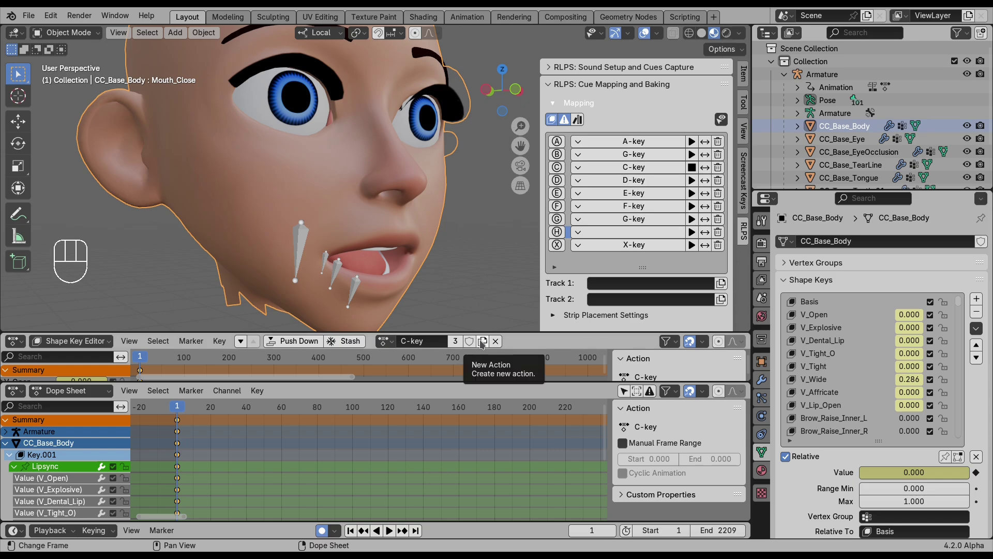
click(481, 343)
double_click(425, 342)
text(H-key)
key(Return)
Map the H-key action to cue H, preview it and reset its V_Wide shape key to 0
click(635, 234)
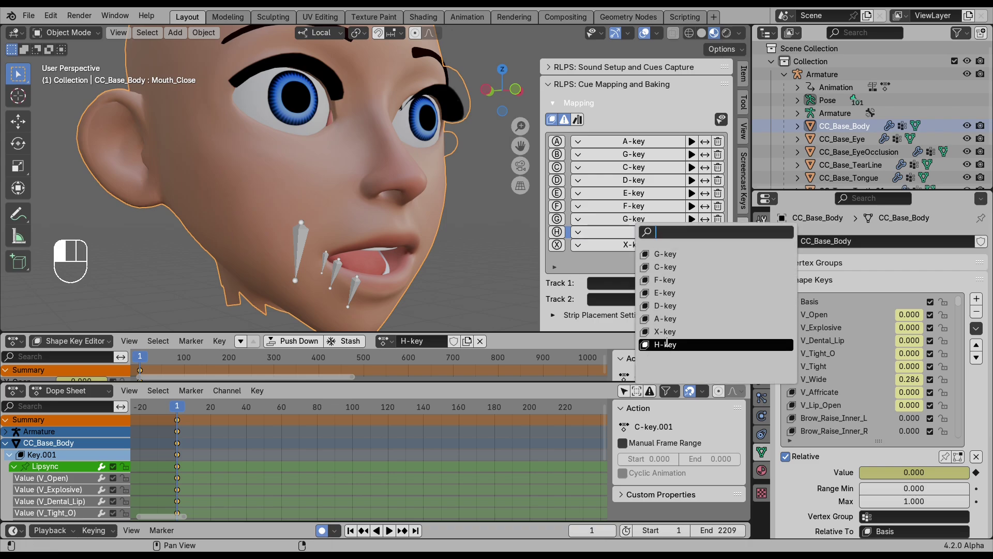
click(667, 344)
click(691, 232)
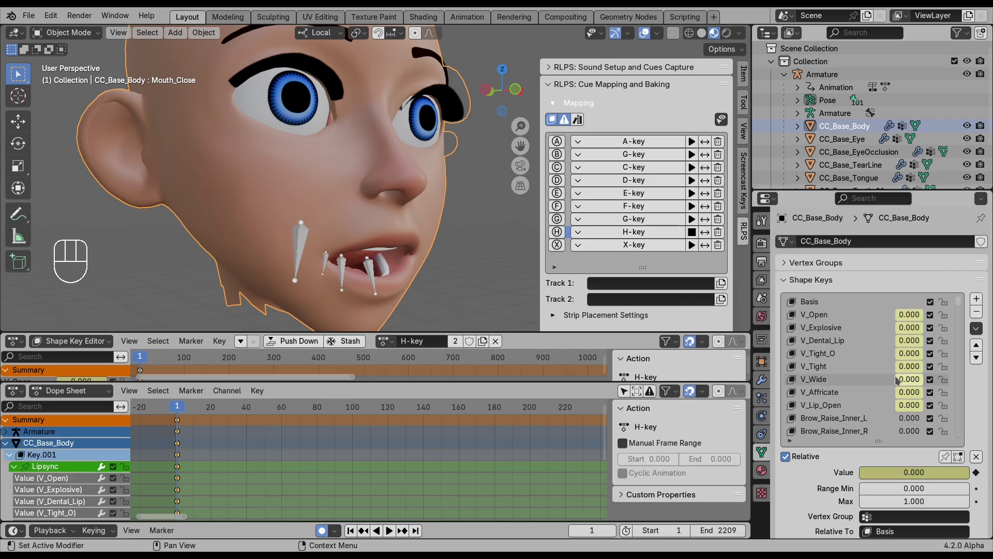
Preview cues A to H and X in turn, then cues E back to A, to compare their lip shapes from several angles
middle_drag(472, 208, 478, 214)
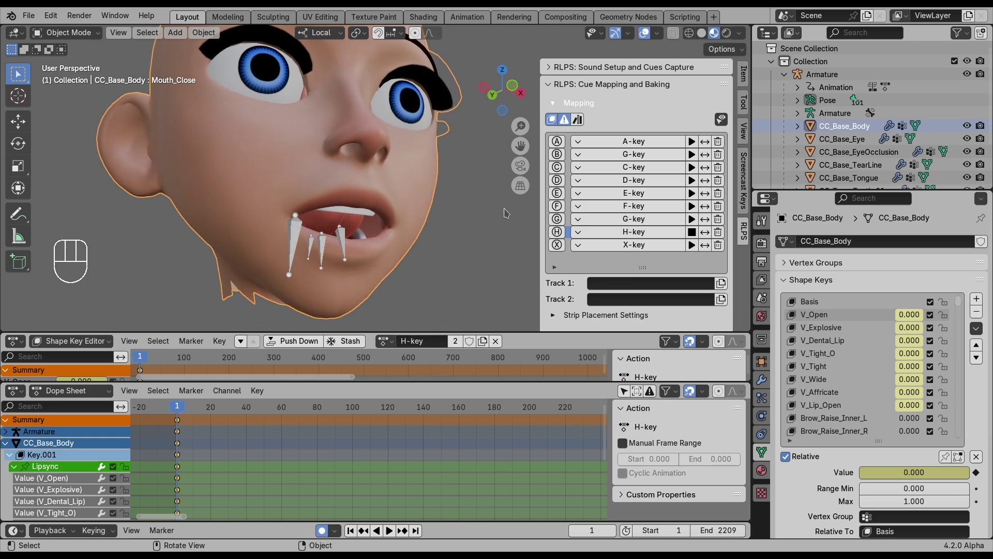
click(691, 141)
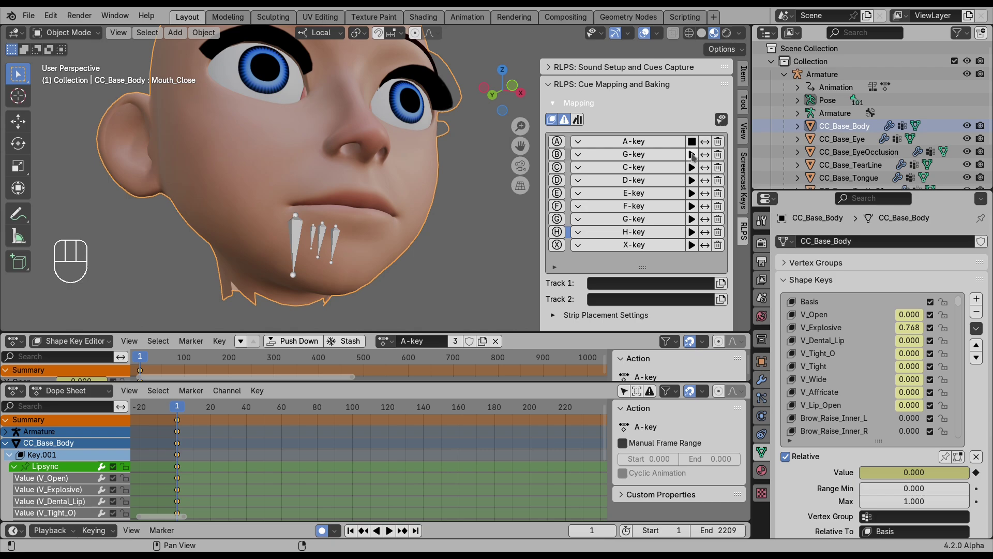
click(692, 154)
click(691, 167)
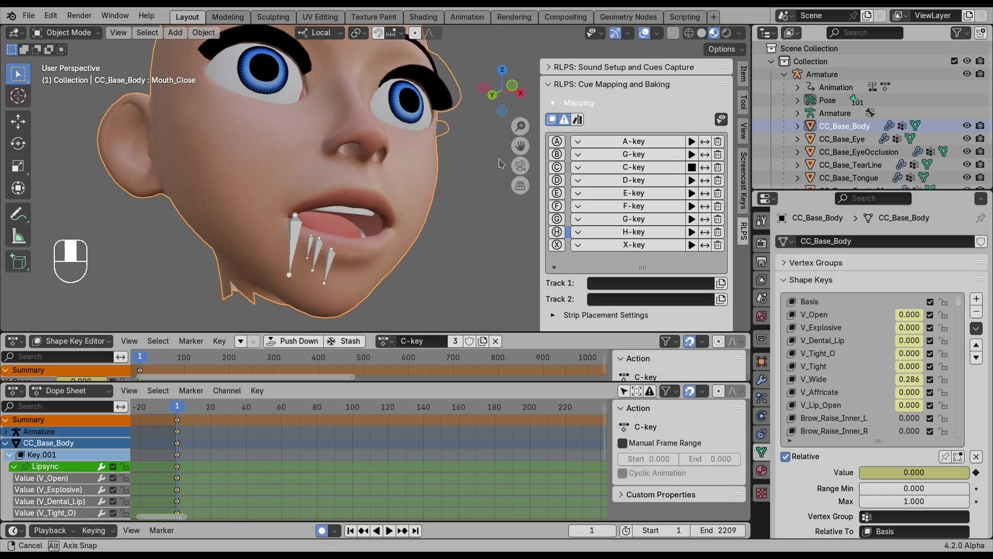
click(691, 180)
click(691, 193)
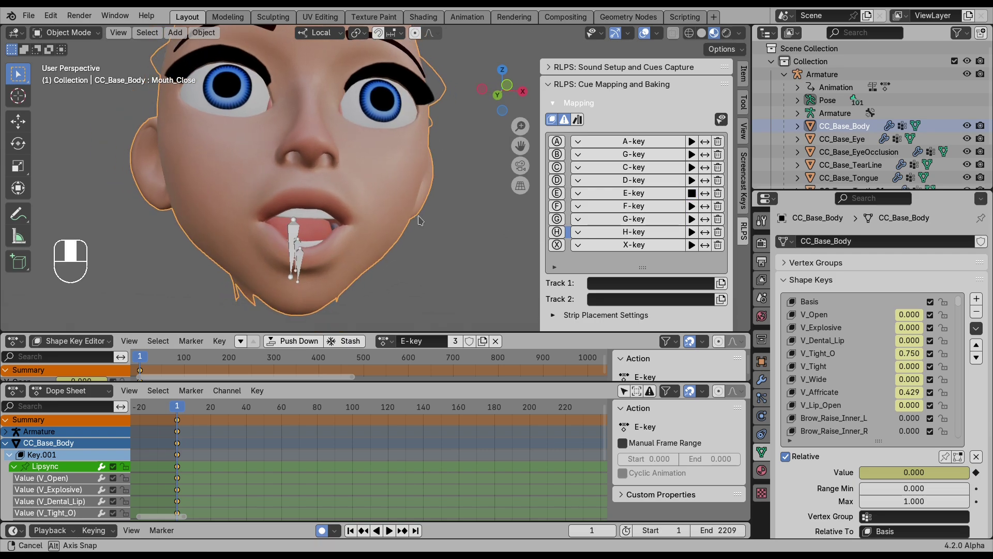
click(691, 206)
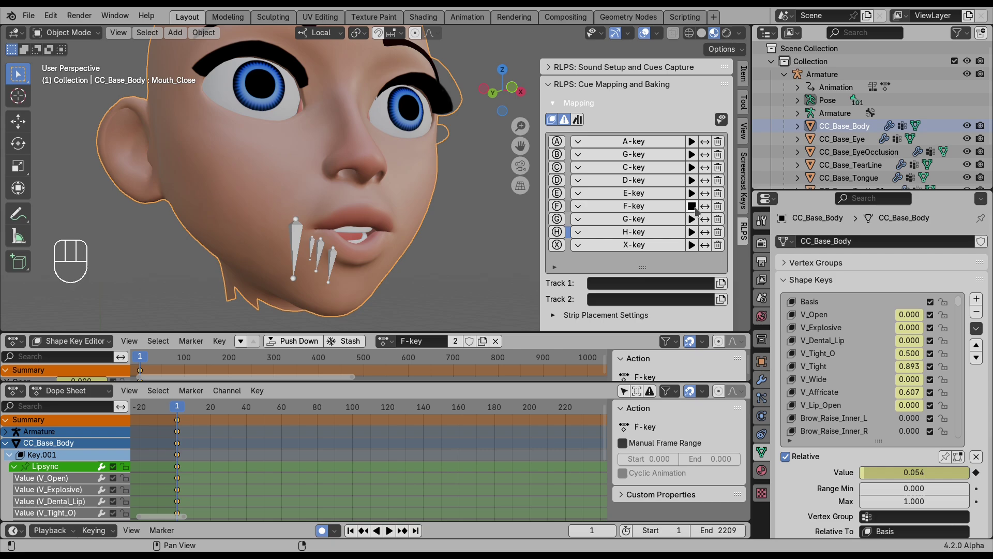
click(692, 220)
click(691, 232)
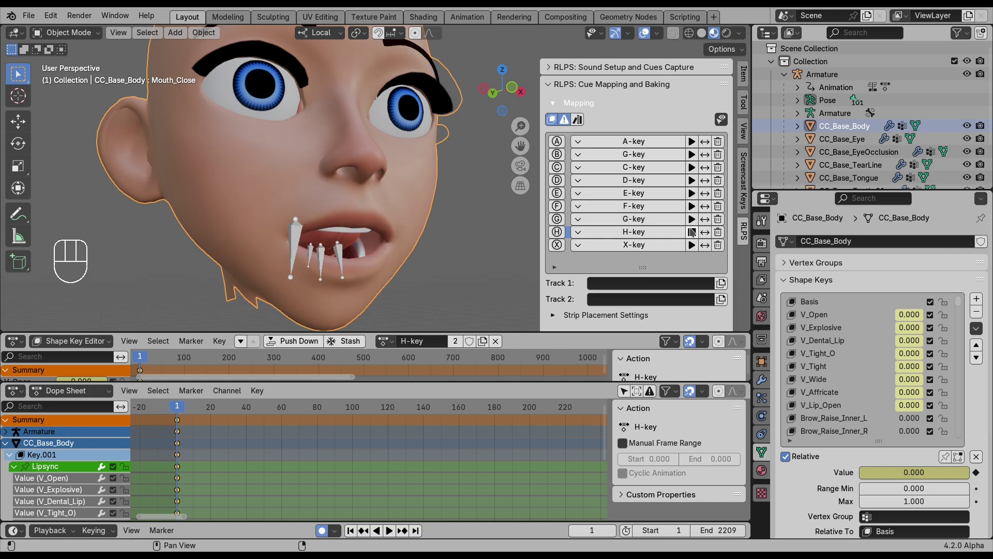
click(692, 245)
click(691, 193)
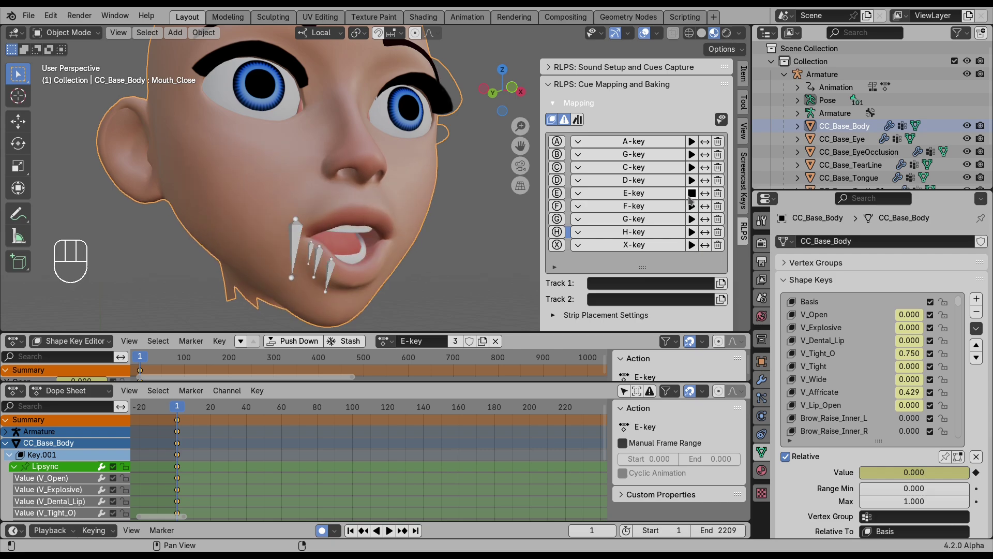
click(692, 180)
click(691, 167)
click(692, 154)
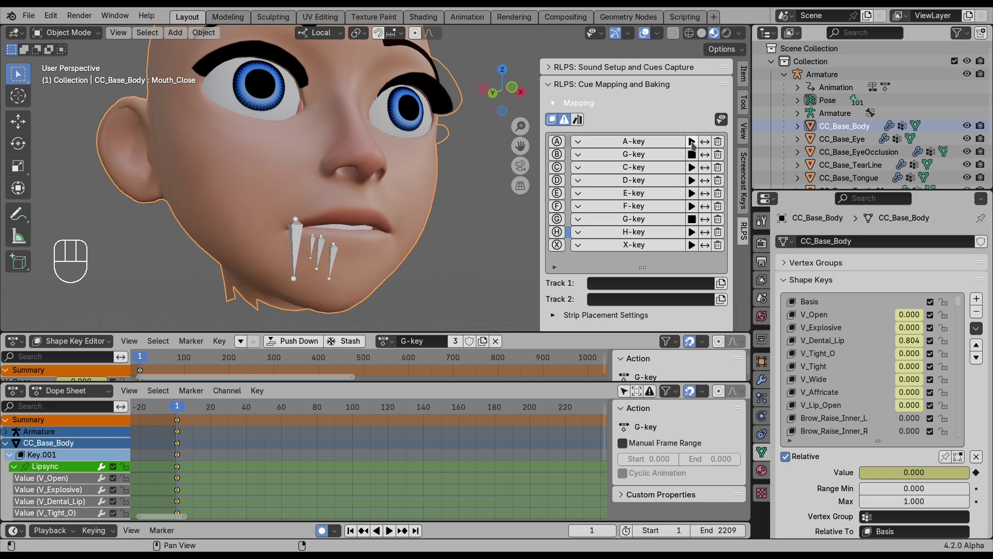
click(691, 141)
click(692, 167)
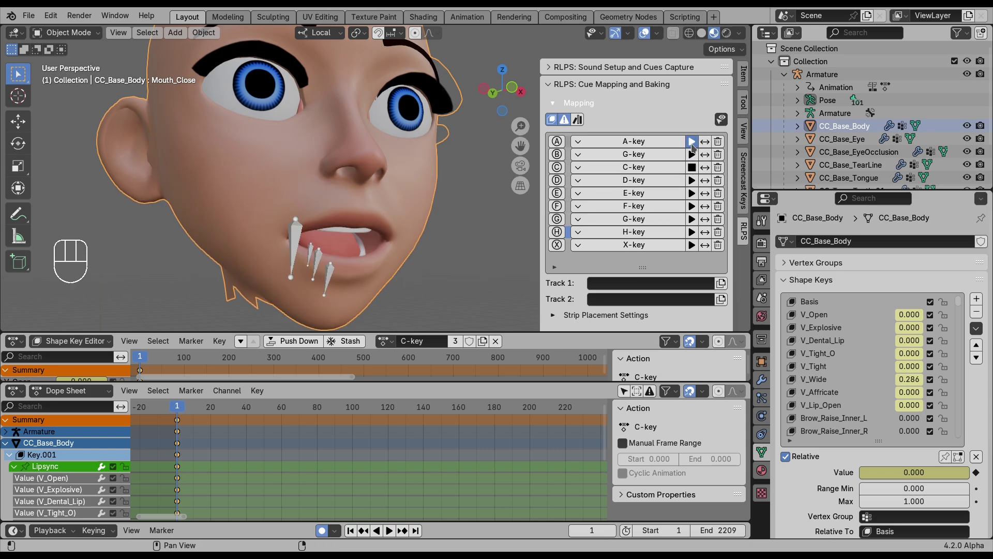
click(692, 142)
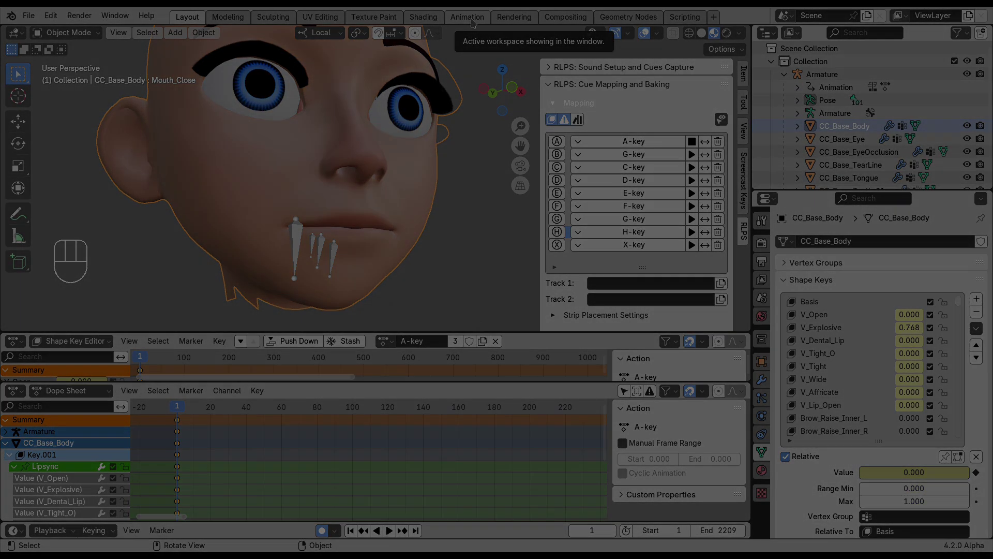
Switch to the Animation workspace, frame the face in both viewports and widen the lipsync sidebar
click(467, 16)
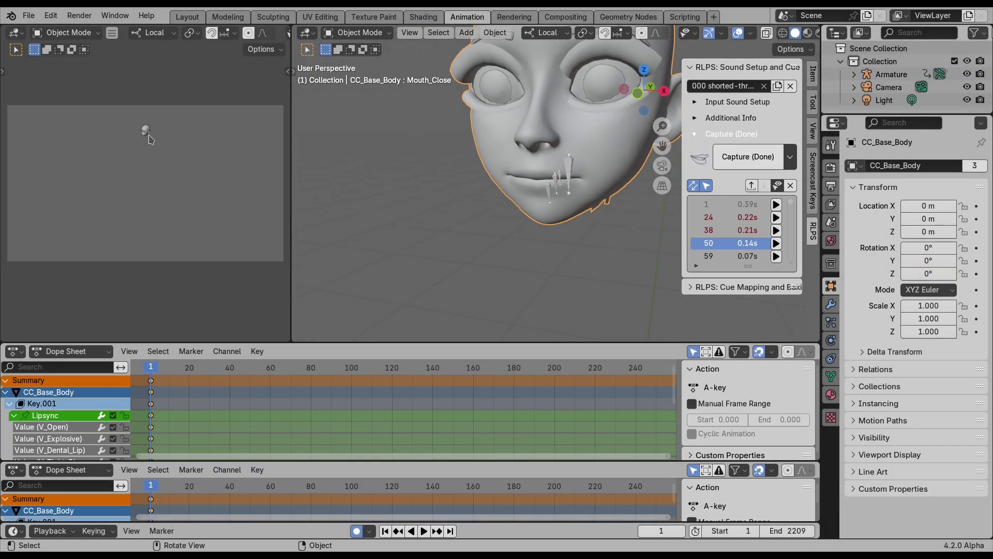
drag(137, 151, 166, 165)
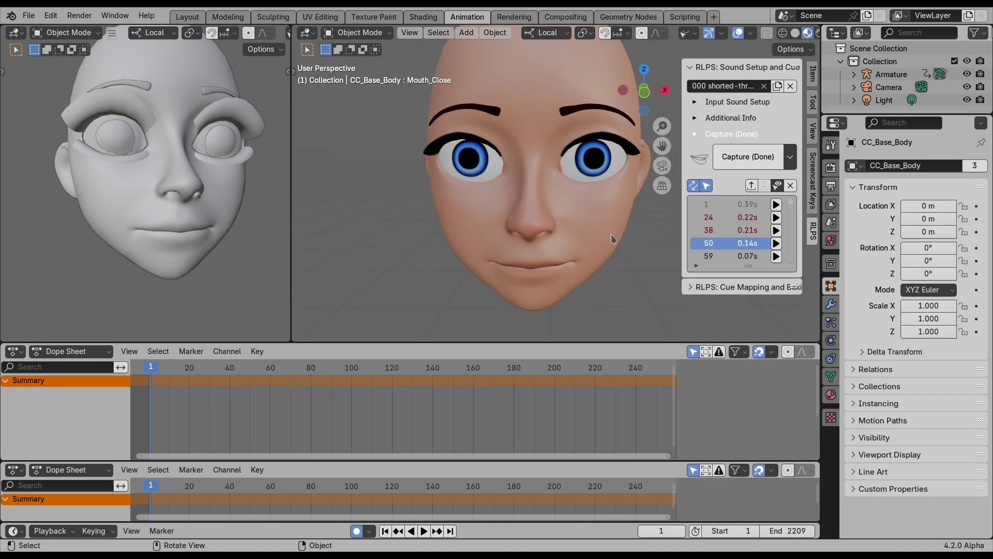
middle_drag(613, 239, 616, 230)
drag(678, 227, 655, 227)
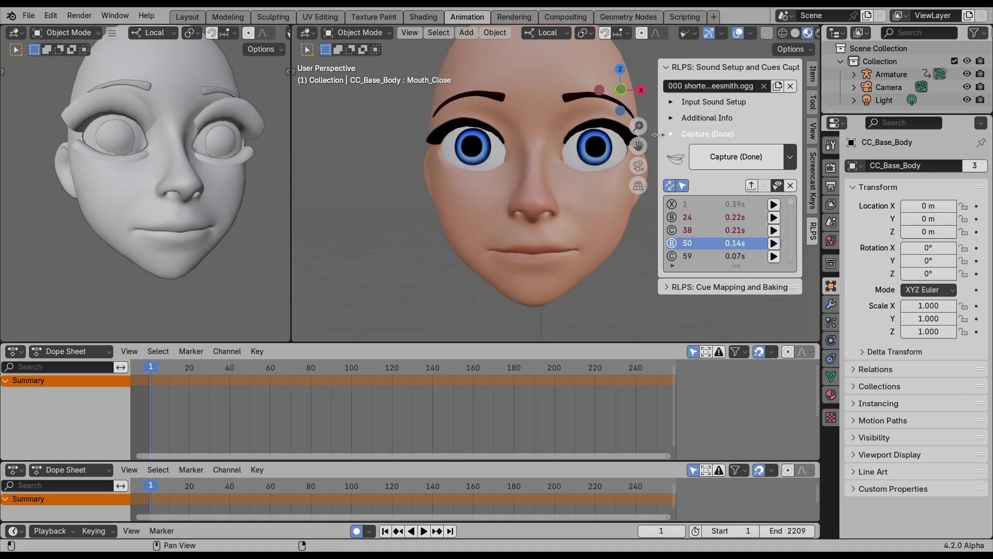
scroll(574, 227, up, 2)
middle_drag(559, 230, 600, 222)
Collapse the sound setup section, expand Cue Mapping and Baking, and enlarge the mapping list to fit all cues
click(672, 67)
click(672, 84)
drag(736, 202, 736, 241)
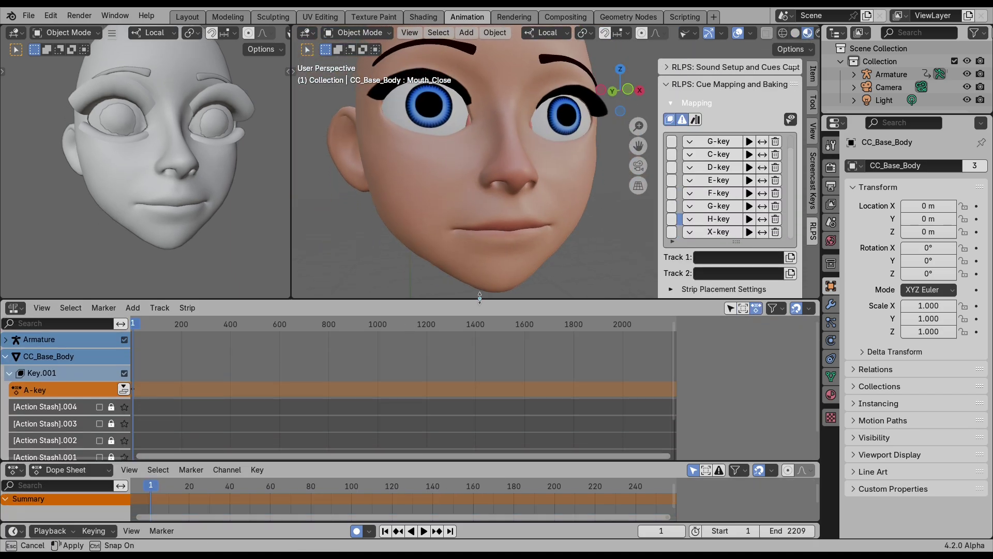
drag(658, 207, 635, 207)
mouse_move(725, 242)
mouse_down()
mouse_move(725, 203)
mouse_move(725, 246)
mouse_up()
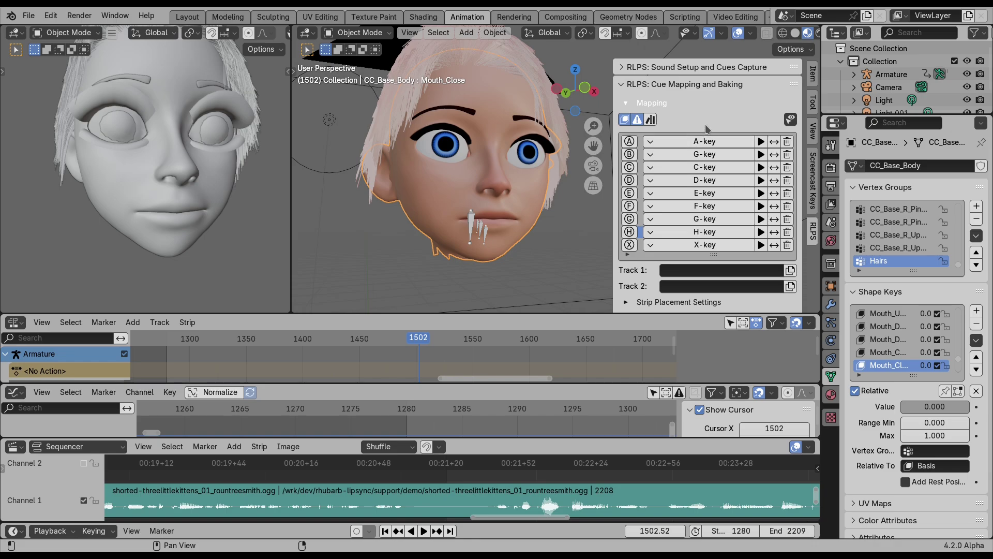
Select the armature's jaw root bone, create new NLA tracks for its Track 1 and Track 2, and enlarge the NLA editor
scroll(692, 111, down, 2)
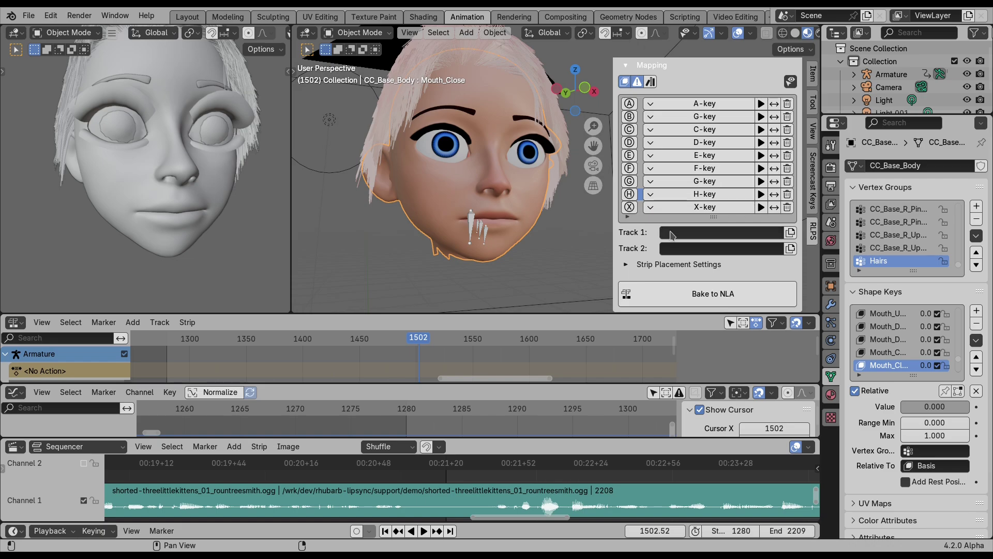
click(471, 223)
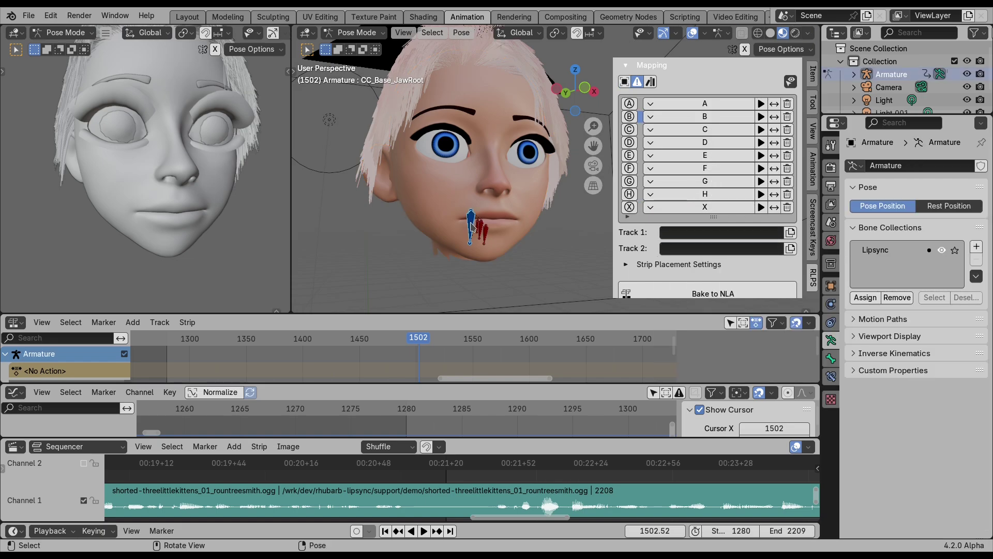
click(704, 232)
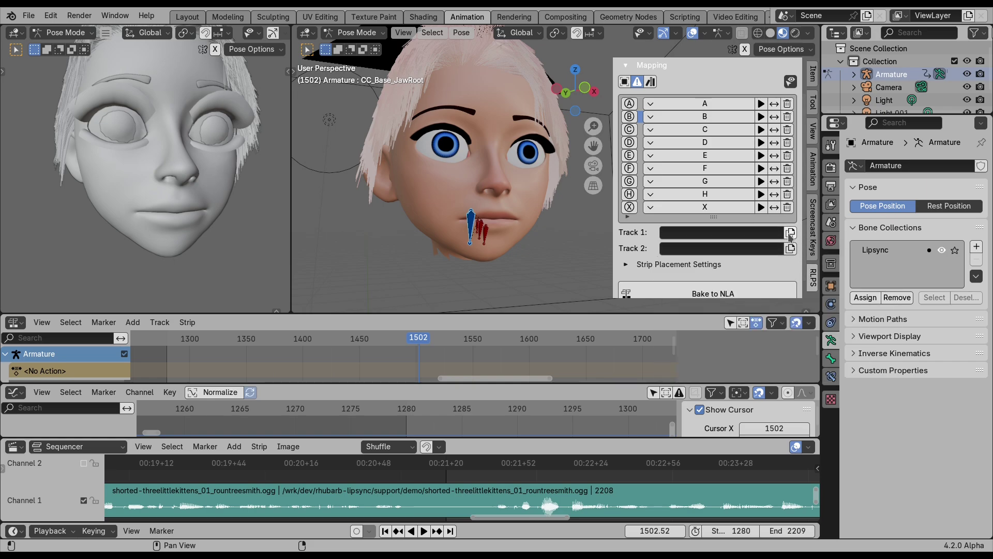
click(790, 232)
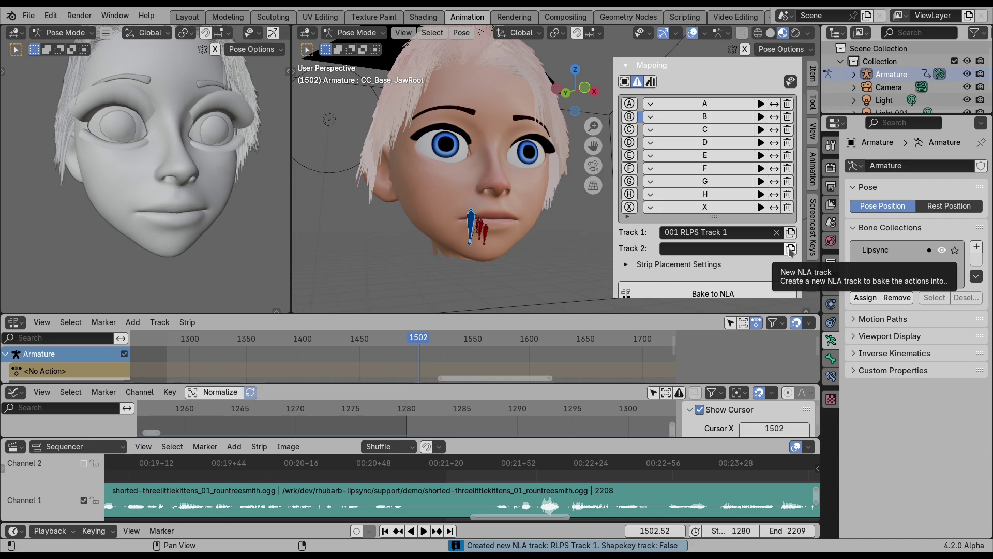
click(791, 249)
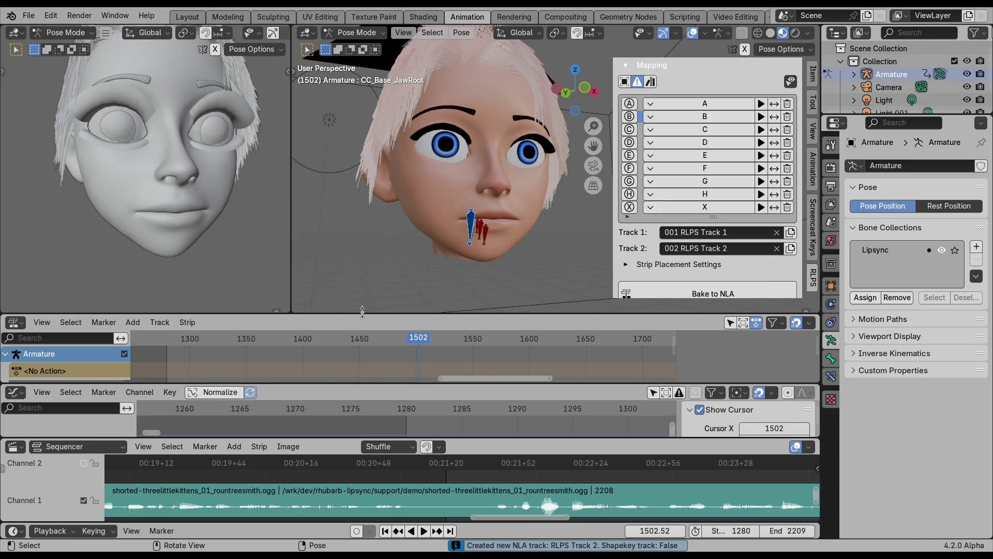
drag(362, 311, 362, 225)
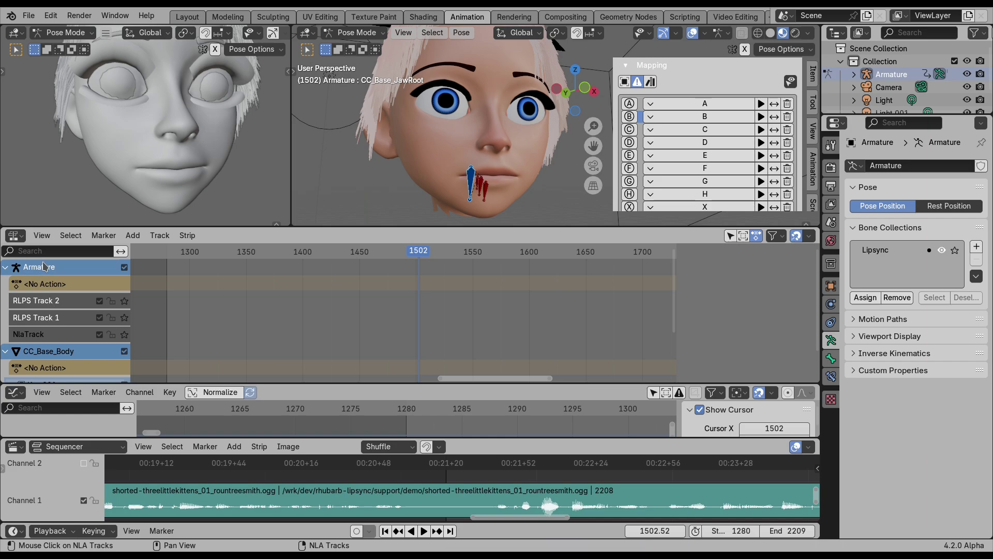
Select the CC_Base_Body mesh, create new NLA tracks for its Track 1 and Track 2, and enlarge the NLA editor
click(434, 166)
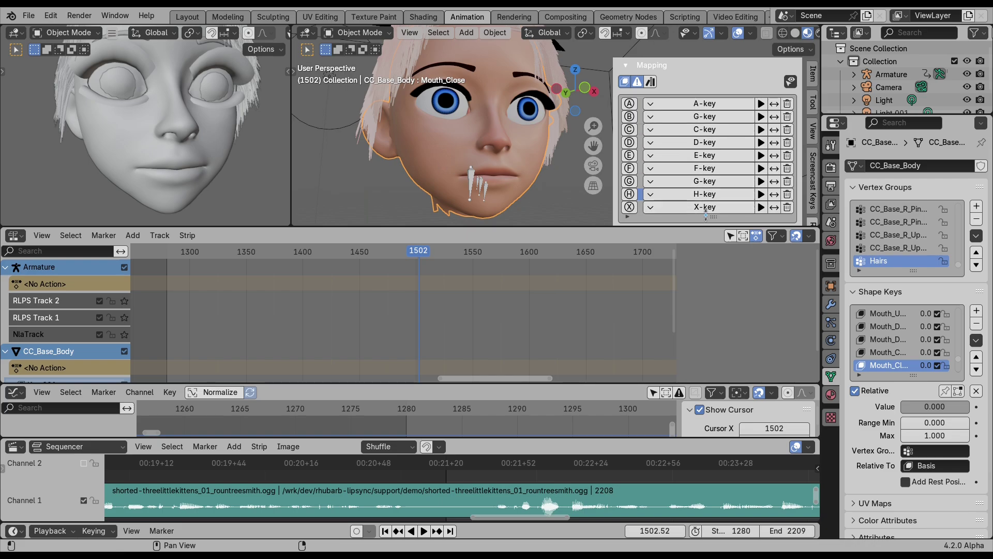
drag(713, 218, 713, 166)
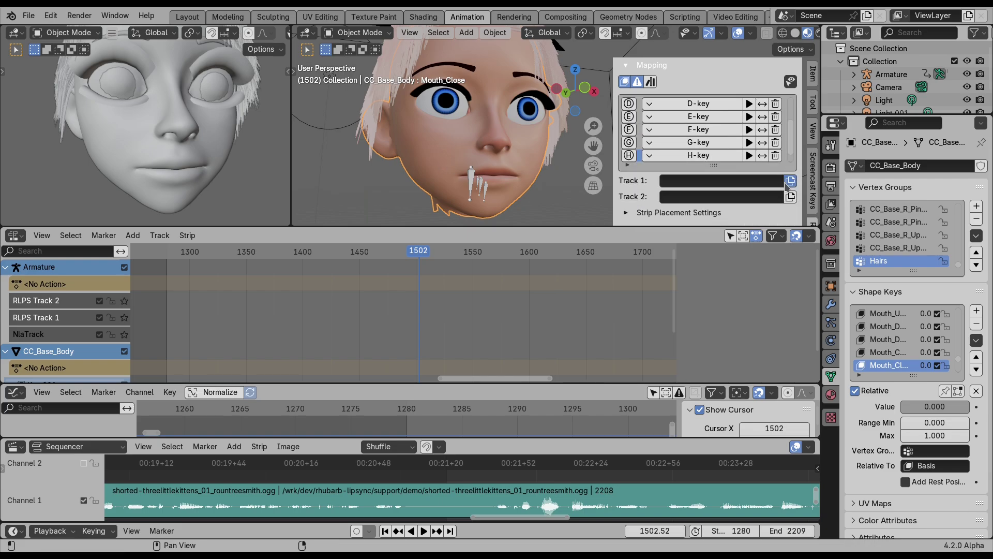
click(789, 180)
click(790, 196)
scroll(50, 312, down, 2)
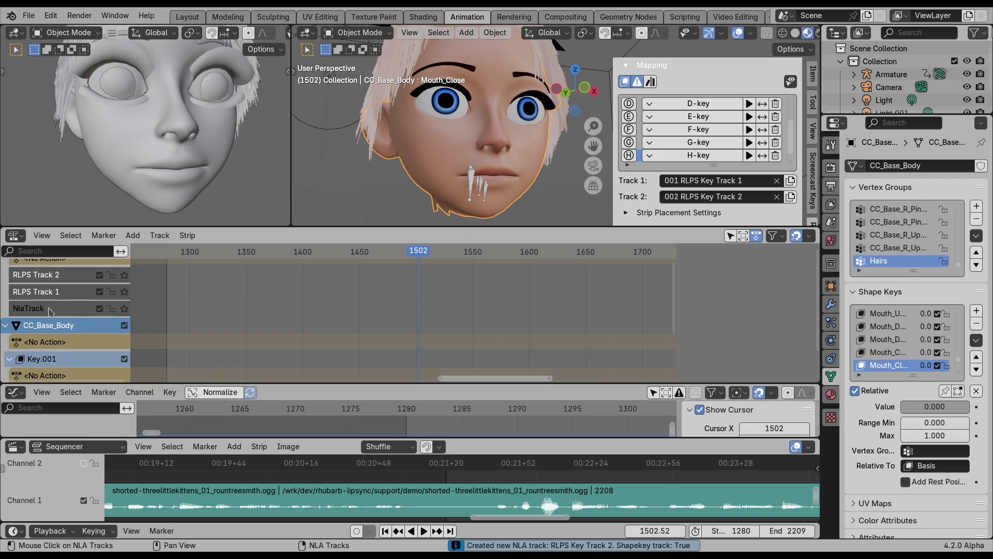
scroll(52, 315, down, 2)
scroll(54, 347, down, 2)
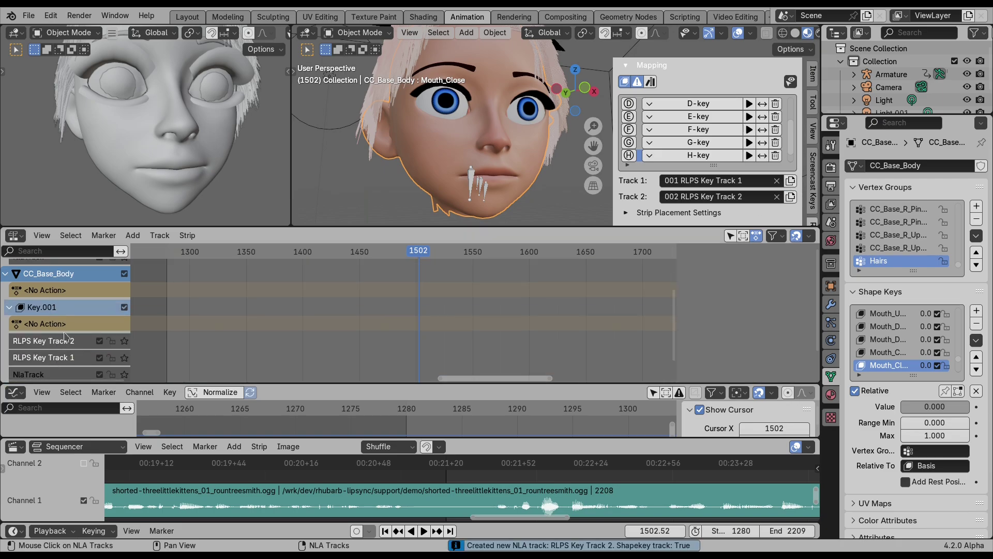
drag(267, 226, 266, 175)
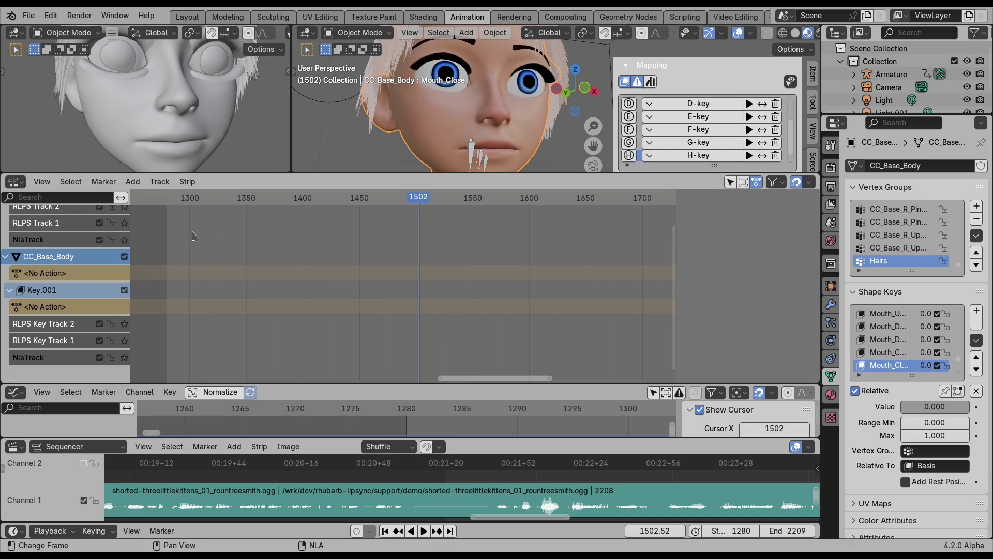
scroll(709, 79, down, 3)
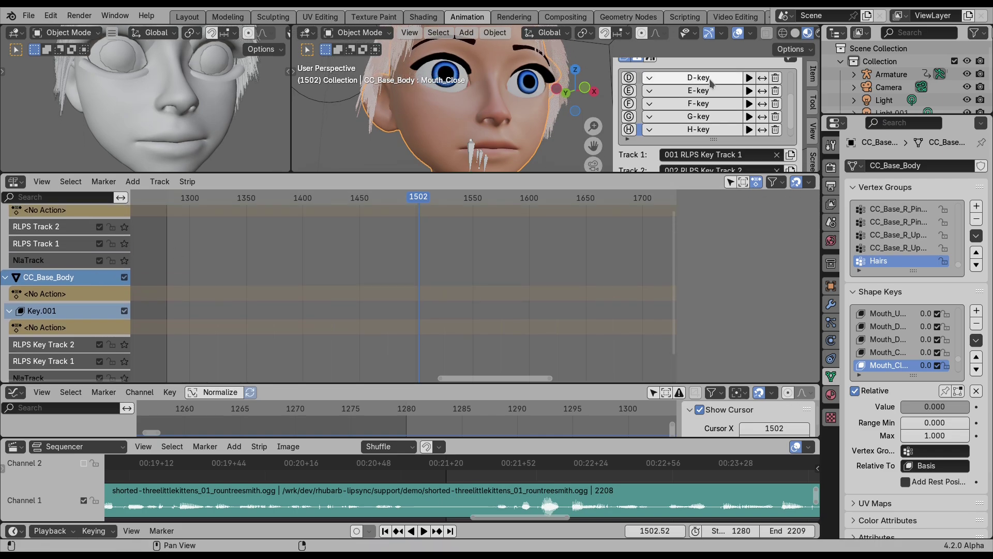
Bake the shorted-threelittlekittens_01_rountreesmith.ogg capture to NLA for all objects, with start frame 1
scroll(743, 155, down, 3)
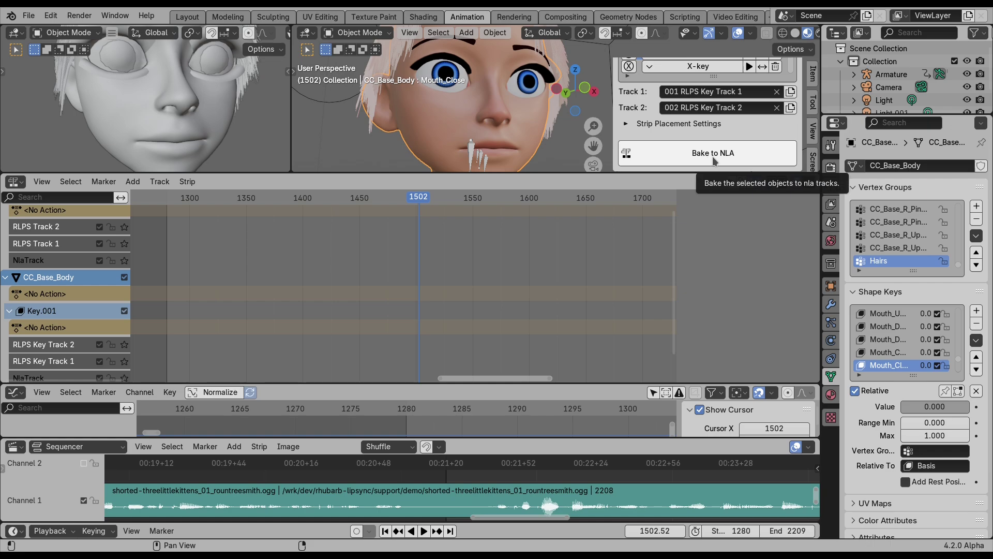
click(713, 161)
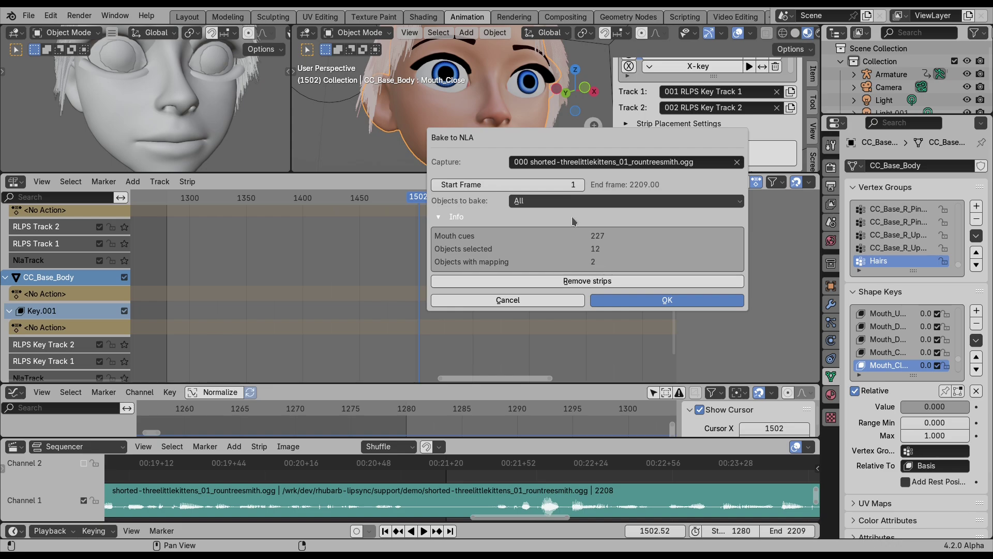
click(537, 201)
click(537, 201)
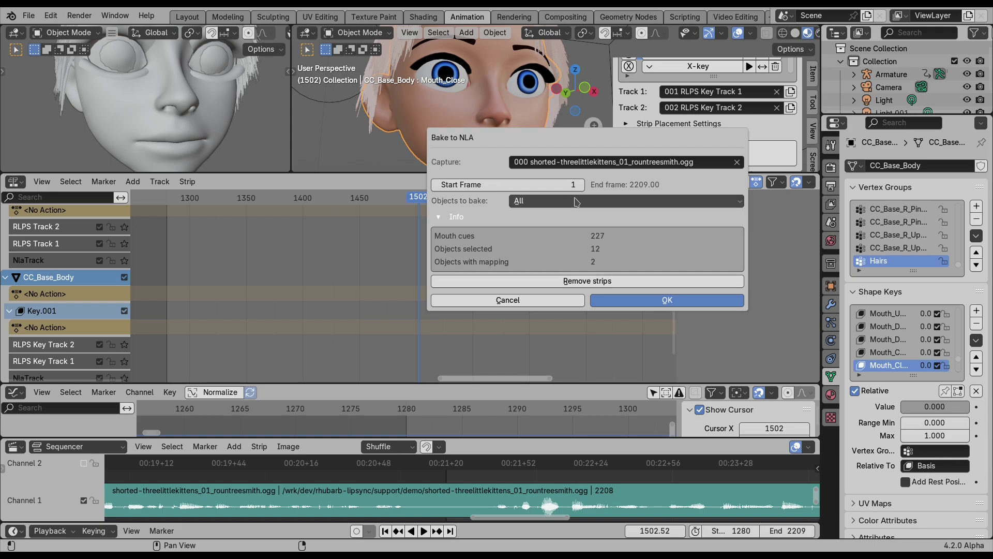
click(626, 301)
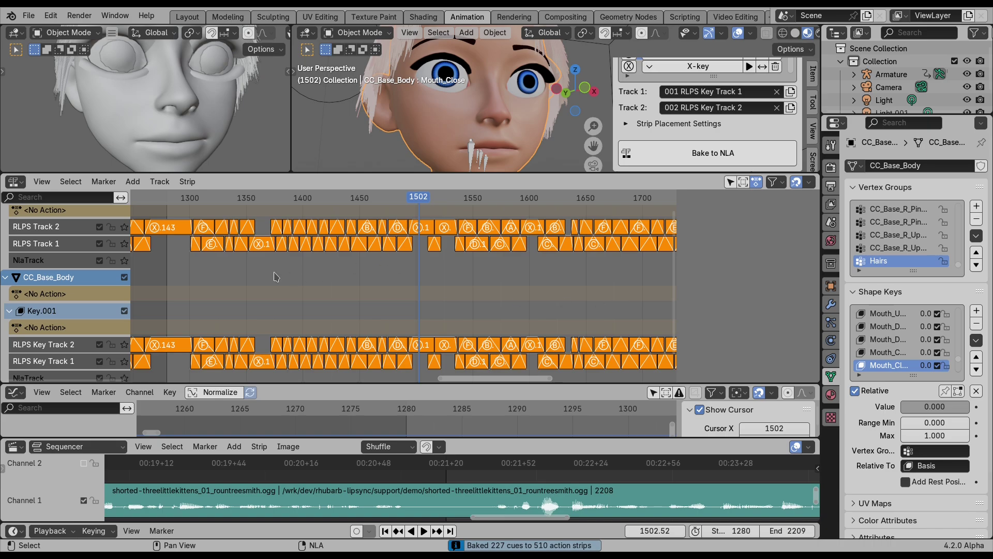
Play the baked lipsync animation from about frame 1274 to review the mouth movement
middle_drag(276, 276, 345, 274)
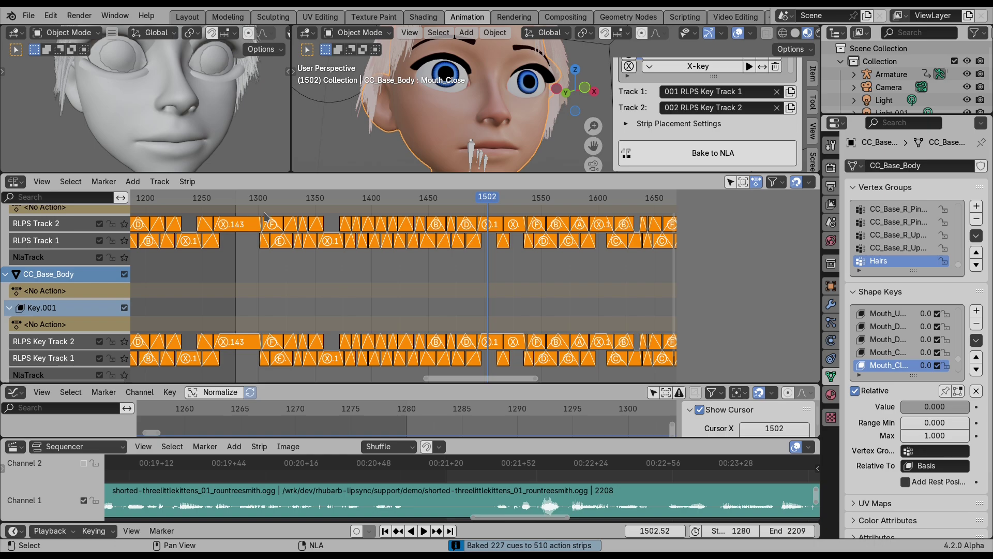
click(239, 199)
key(space)
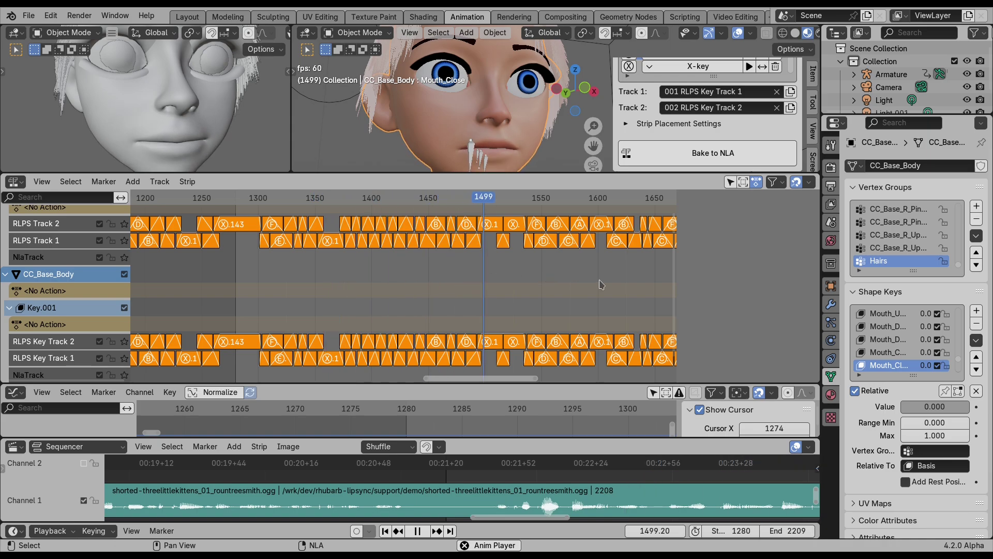
middle_drag(598, 279, 372, 281)
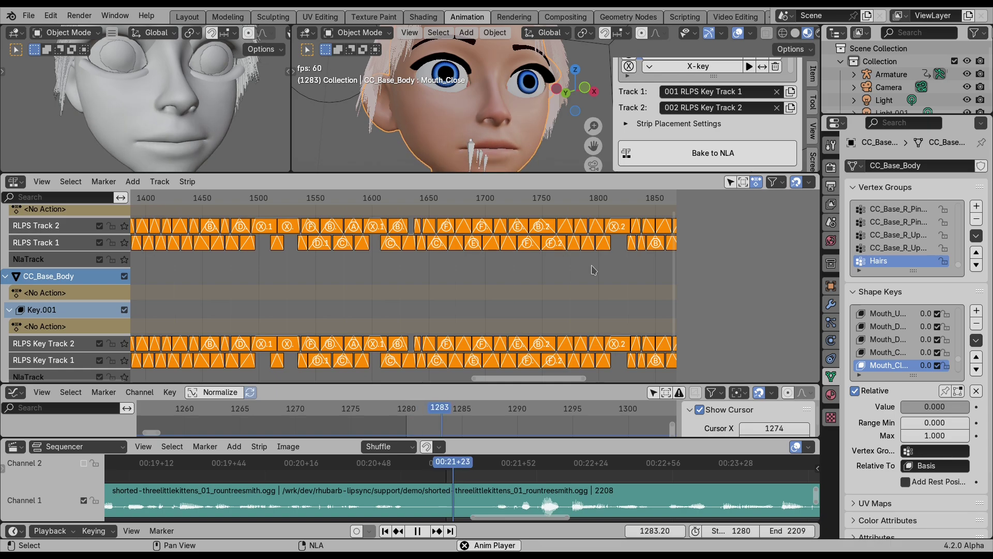
key(space)
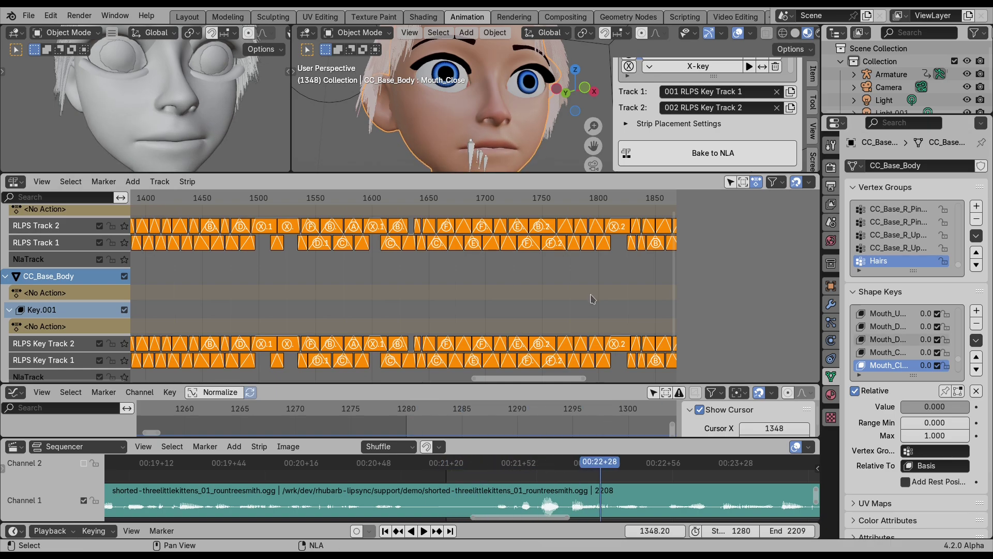
Examine the cue strips between about frames 1470 and 1522 on the armature tracks, including the isolated B strip
scroll(262, 258, up, 5)
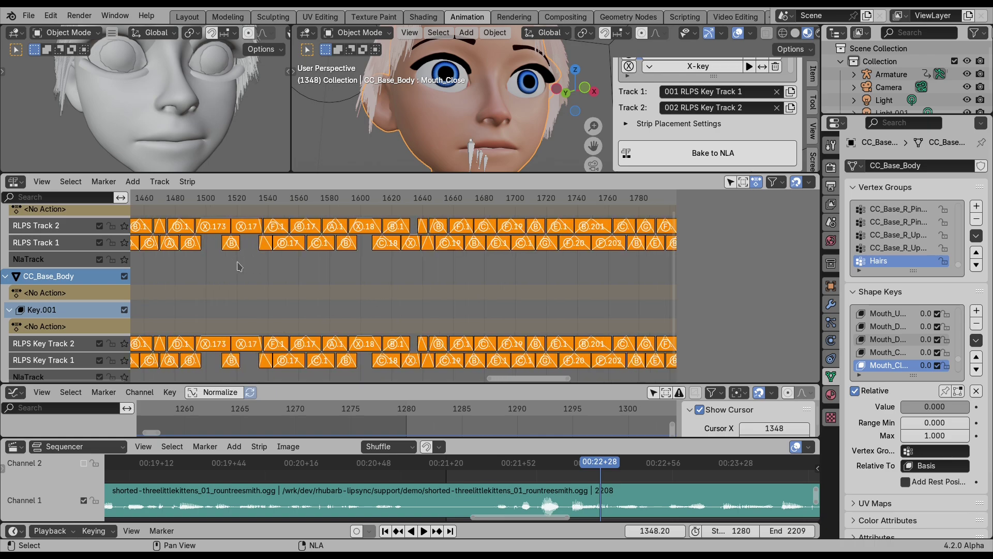
middle_drag(237, 263, 423, 290)
scroll(384, 283, up, 2)
scroll(386, 286, up, 2)
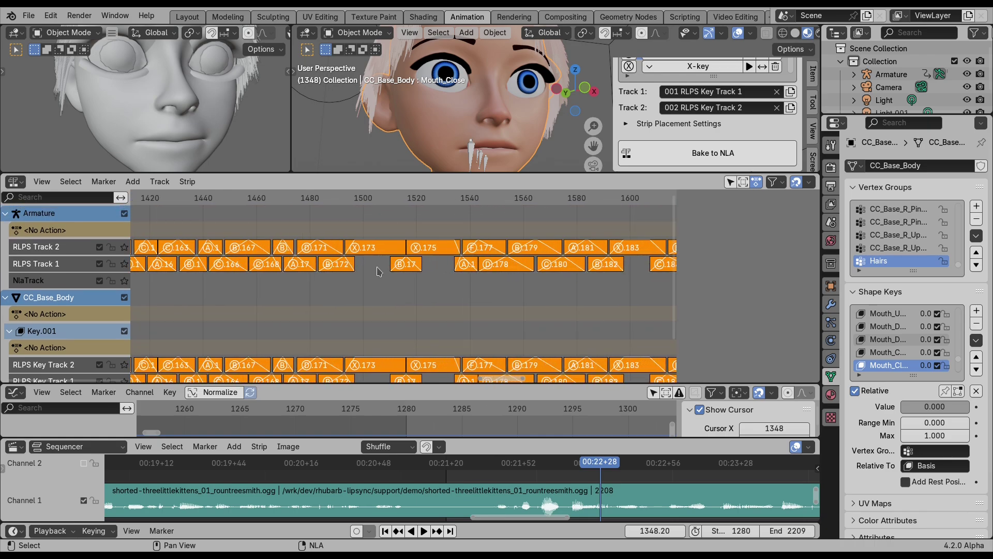
click(317, 251)
click(297, 265)
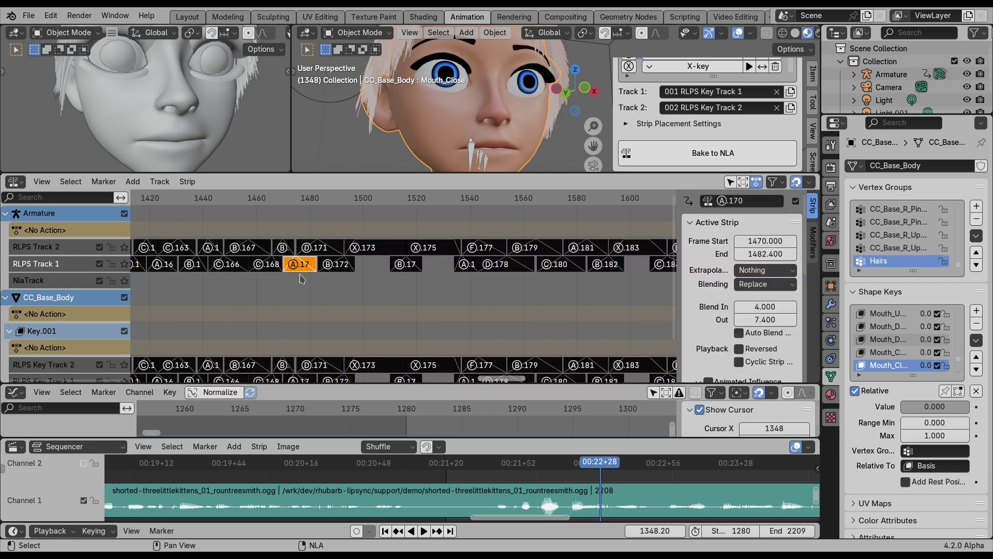
click(336, 268)
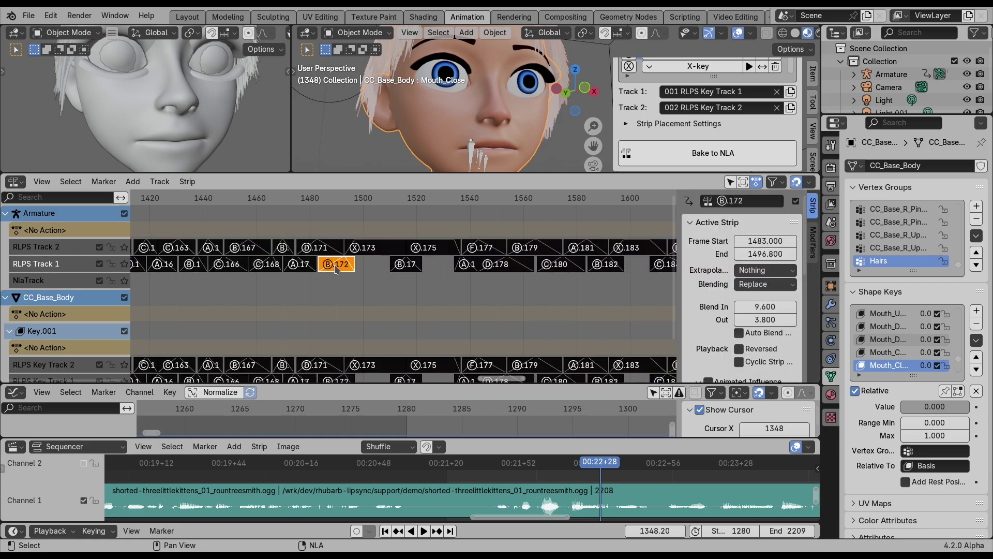
click(374, 250)
click(410, 267)
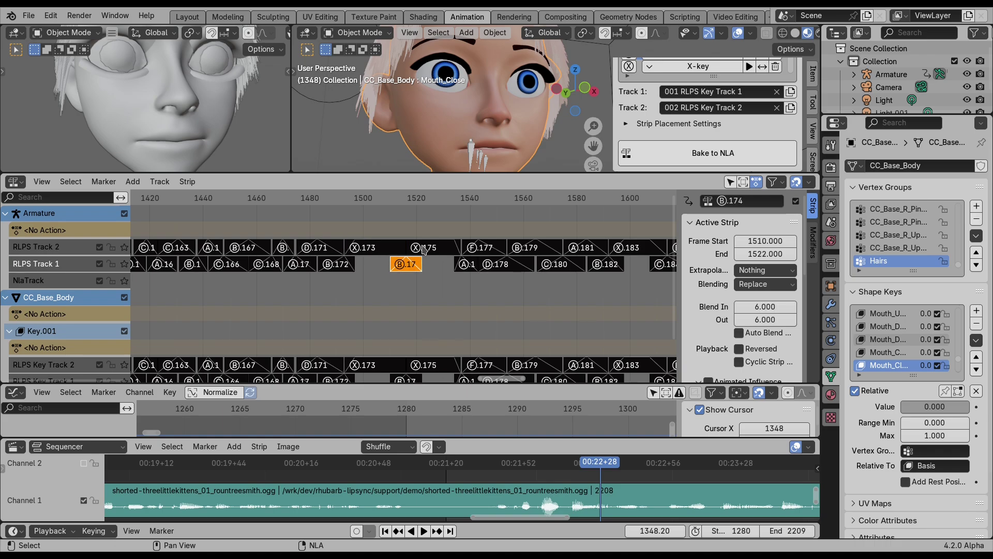
Play the section from about frame 1460 twice to judge the mouth movement around the isolated B strip
click(267, 198)
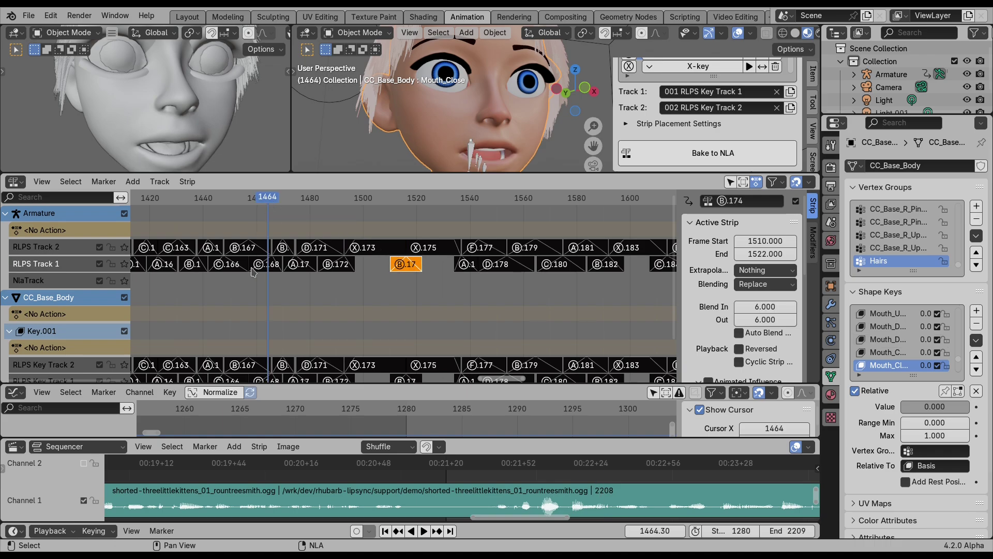
key(space)
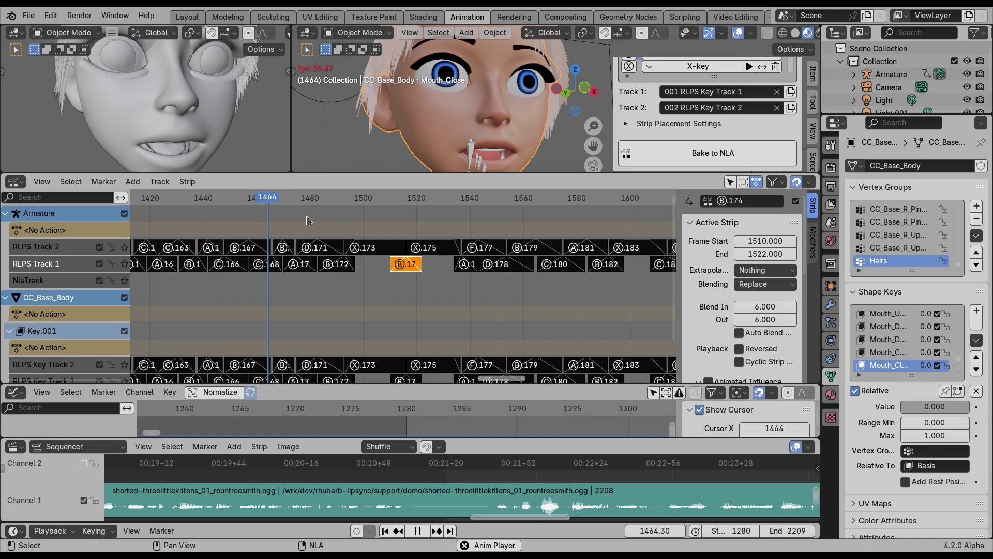
key(space)
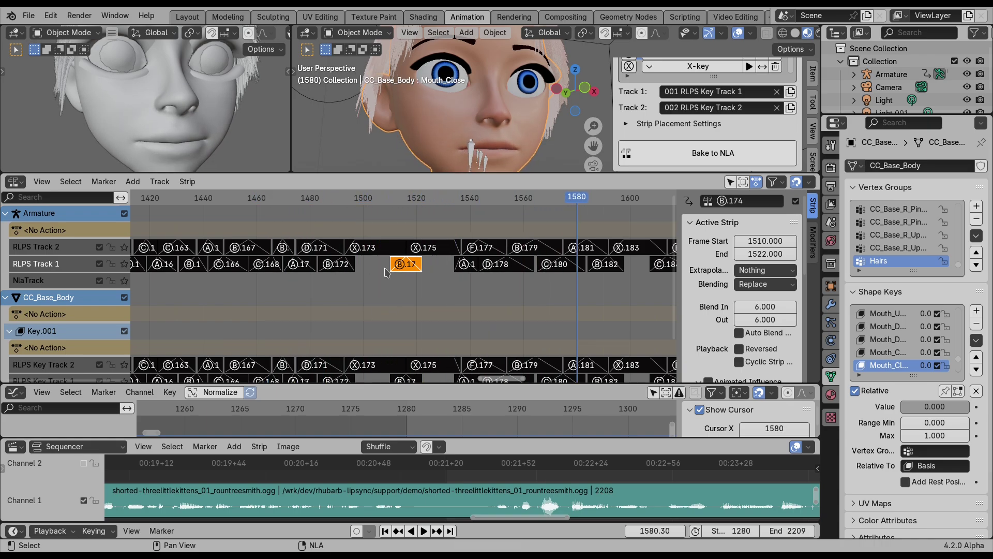
click(256, 201)
key(space)
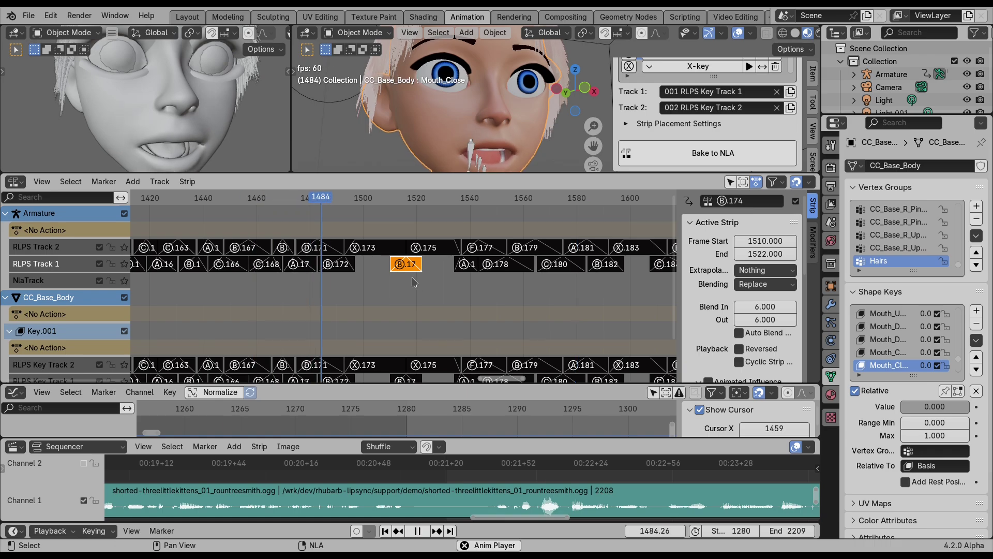
key(space)
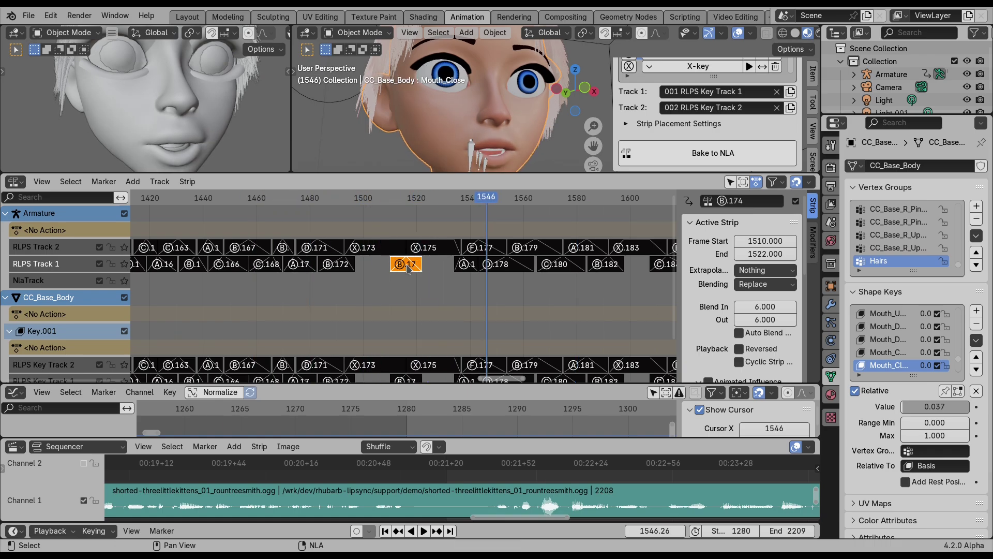
Delete the isolated B strip starting at frame 1510 from RLPS Track 1 and its counterpart from RLPS Key Track 1
key(x)
ctrl+scroll(408, 380, left, 8)
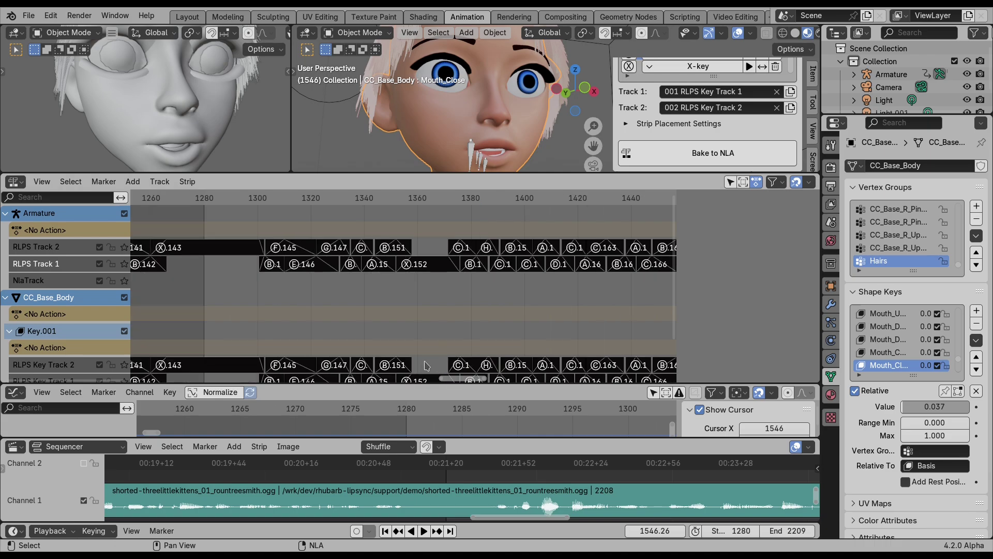
middle_drag(280, 282, 440, 285)
scroll(413, 270, down, 1)
scroll(405, 289, down, 1)
middle_drag(580, 284, 393, 273)
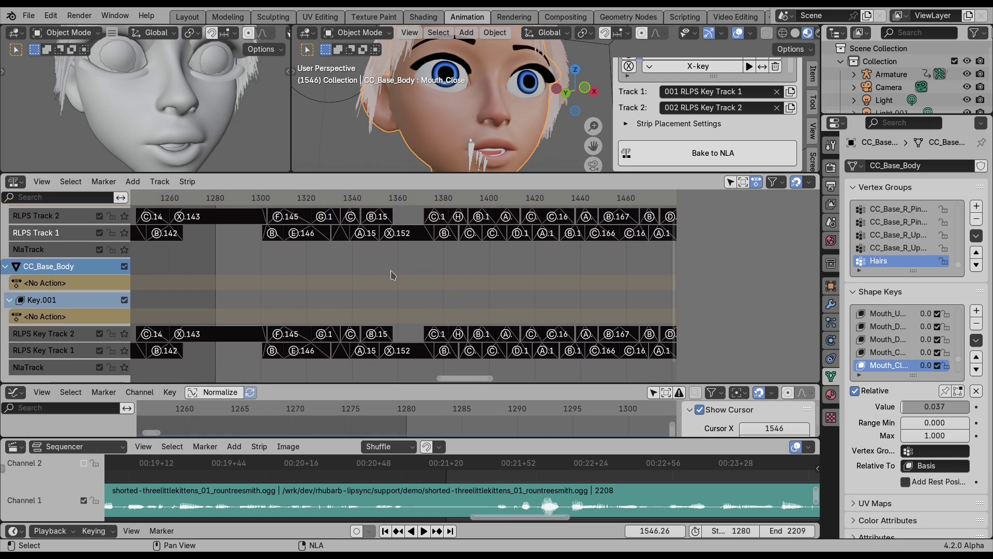
middle_drag(516, 285, 234, 286)
click(466, 355)
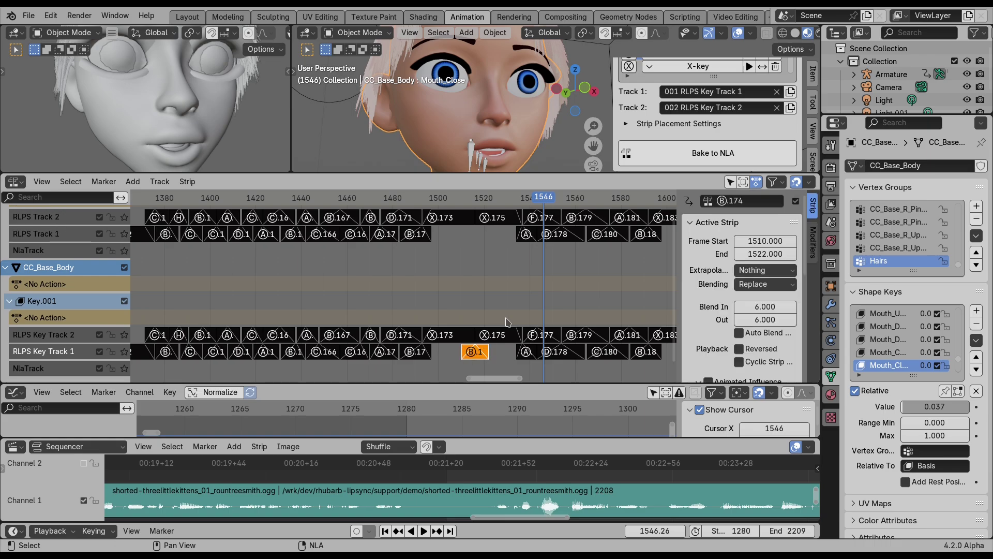
click(508, 323)
Play the section from about frame 1892 to check the mouth movement near the next isolated B strip
middle_drag(573, 274, 355, 282)
middle_drag(581, 272, 361, 280)
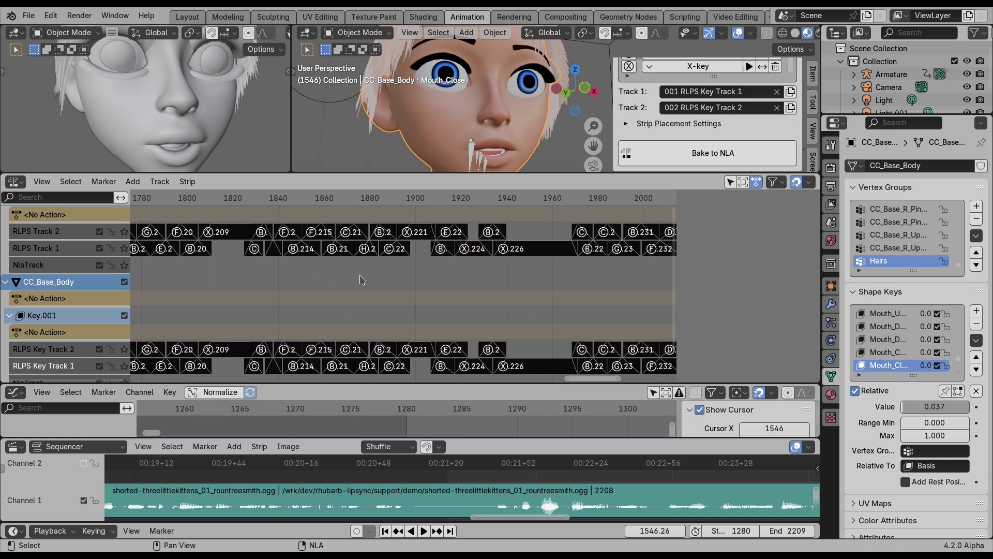
click(399, 201)
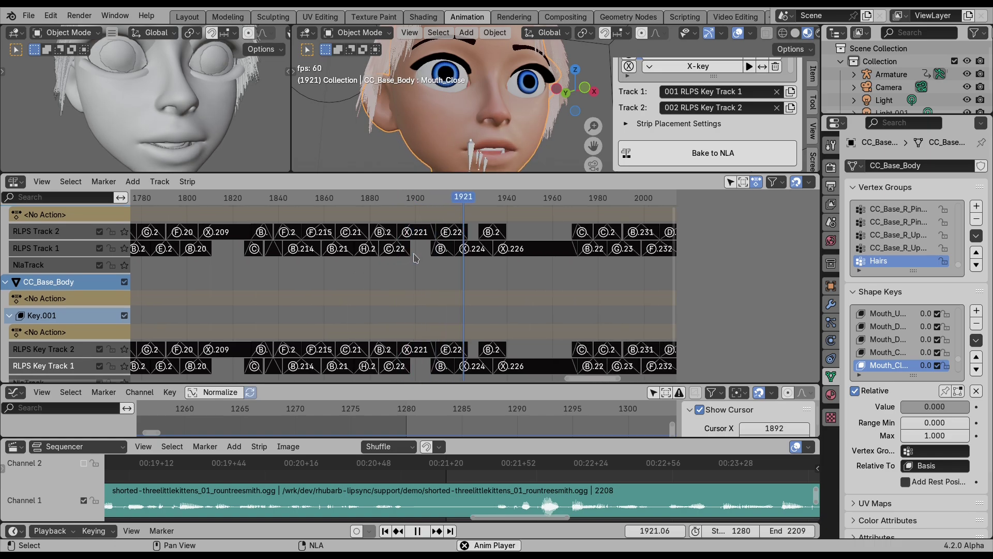
key(space)
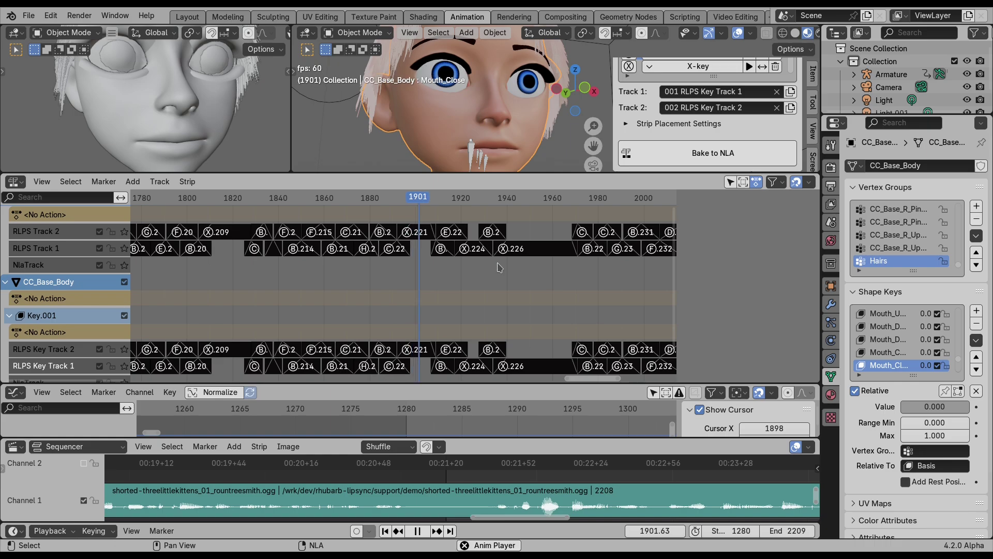
Delete the isolated B strip starting at frame 1927.6 from RLPS Track 2 and its counterpart from RLPS Key Track 2
click(492, 232)
key(n)
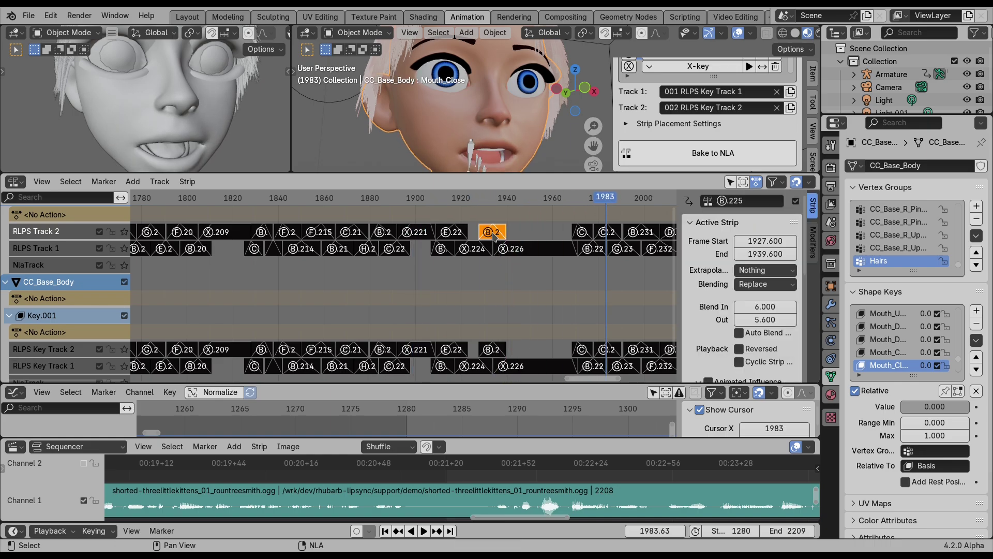
drag(475, 198, 514, 202)
key(Escape)
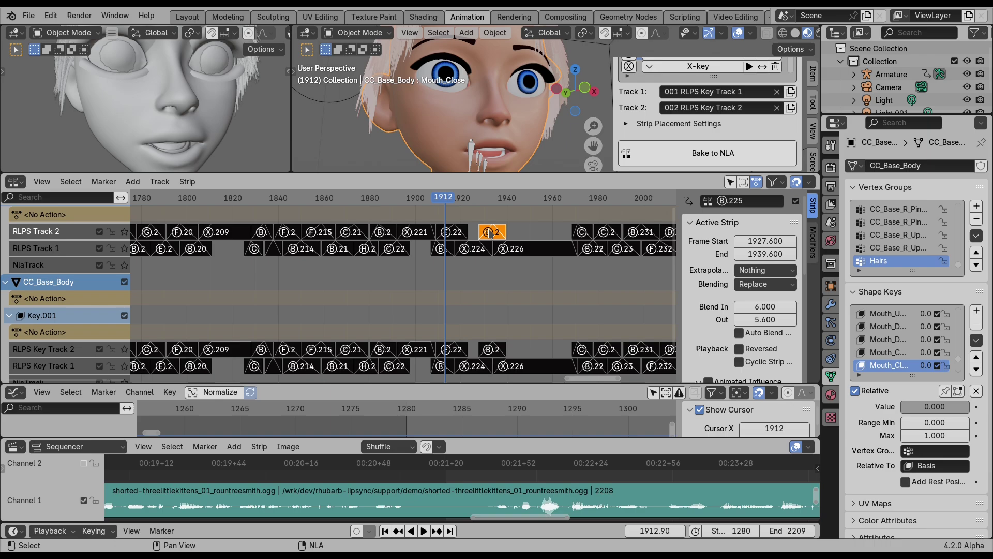
key(x)
click(492, 350)
key(x)
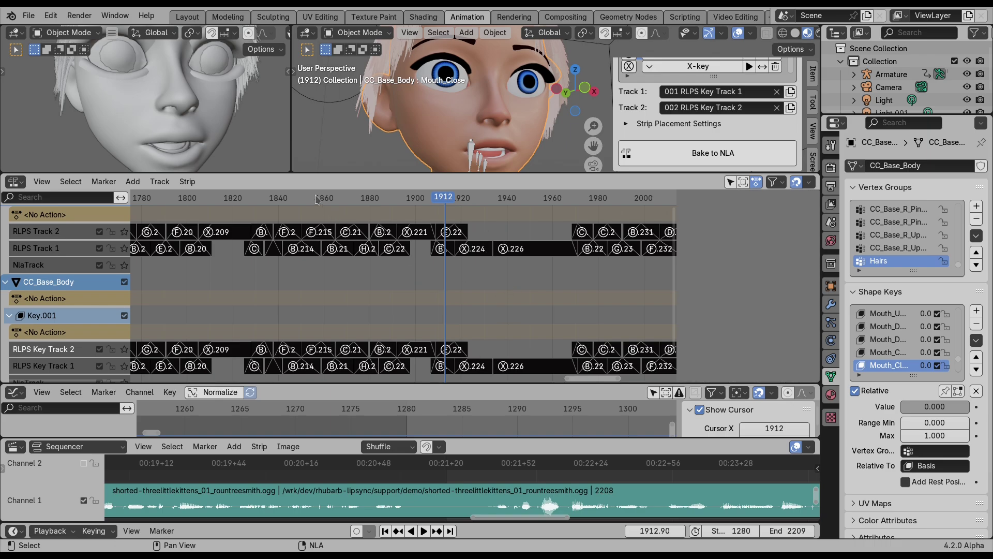
Replay the section from about frame 1856 and select the E strip starting at frame 1909 on RLPS Track 2
key(space)
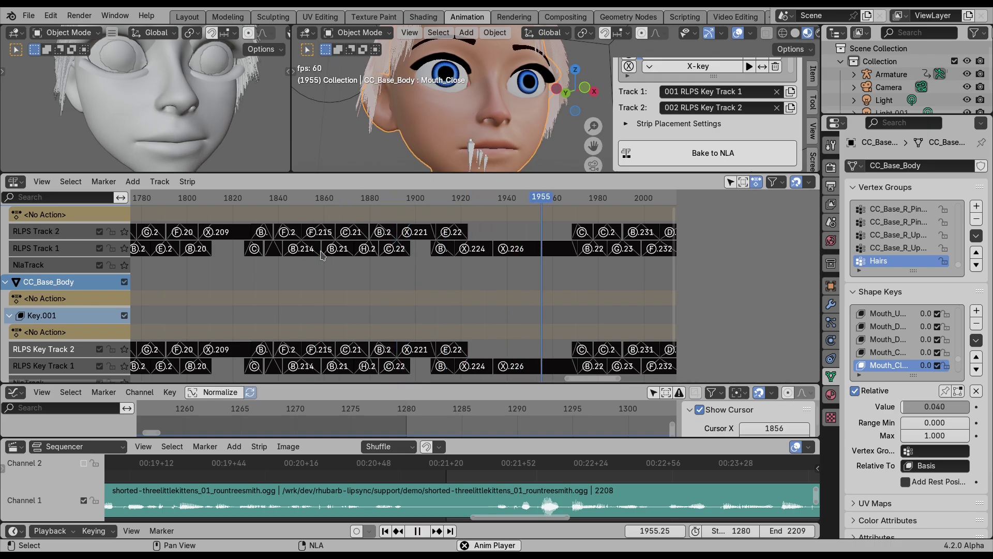
key(space)
click(453, 232)
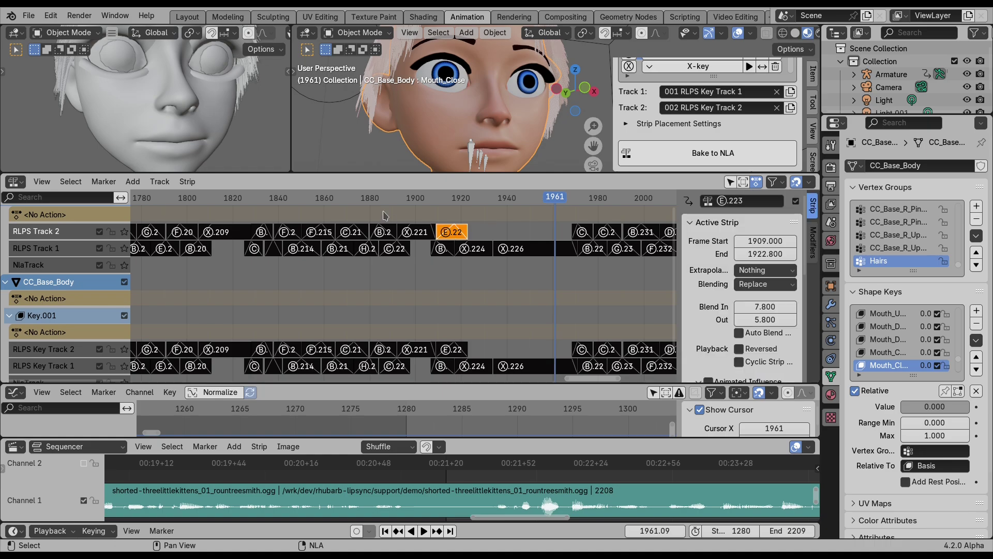
Replay the section around the E strip on RLPS Track 2, extend its end to frame 1928, and enable its Auto Blend In/Out
key(space)
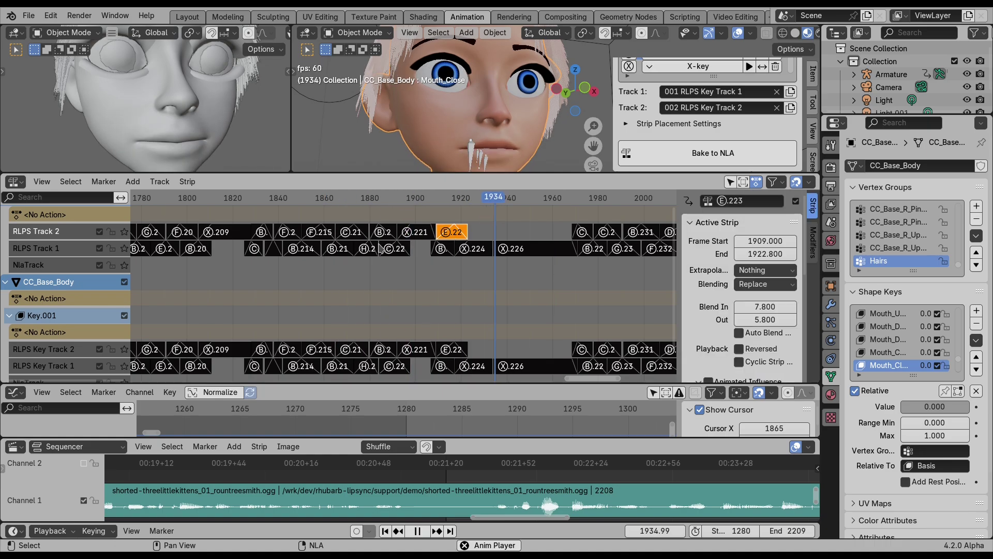
key(space)
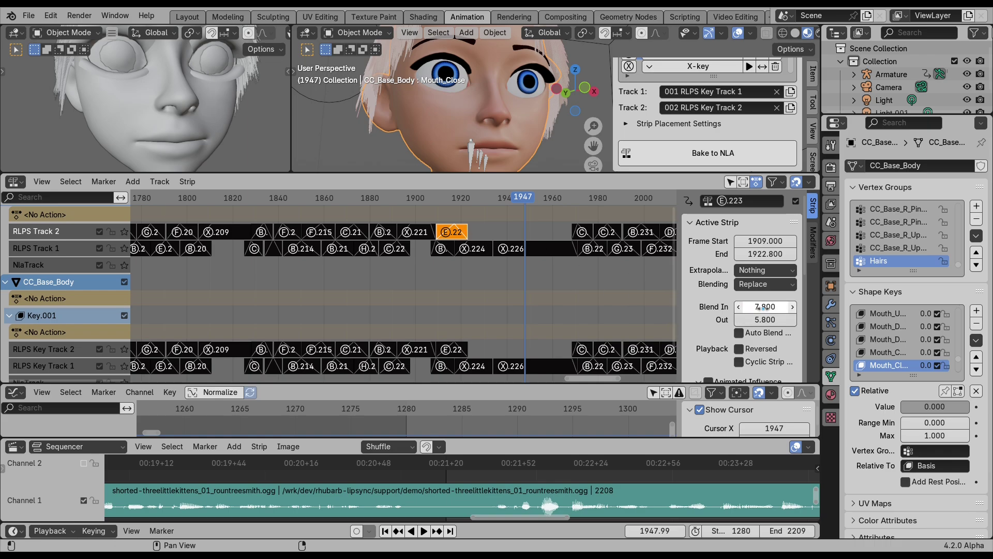
click(765, 254)
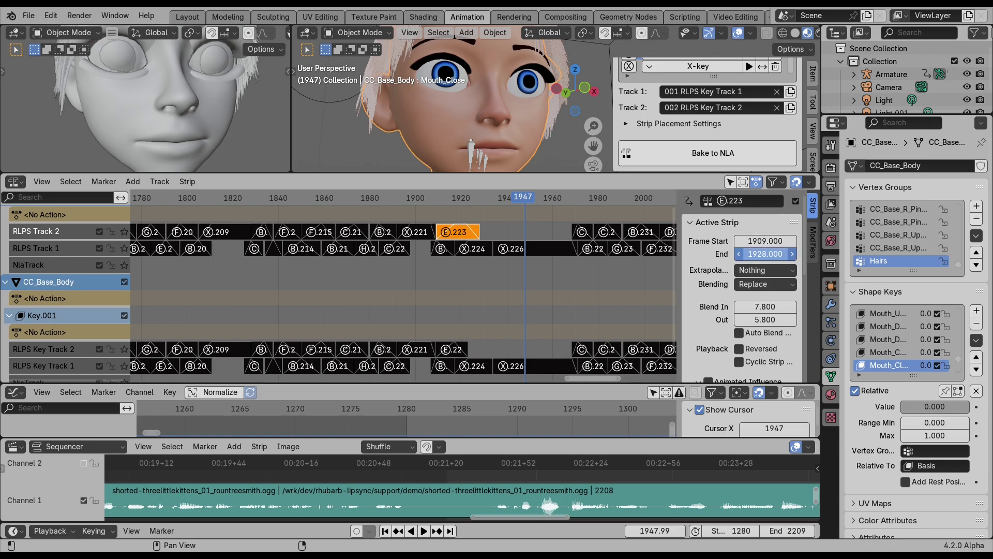
click(739, 332)
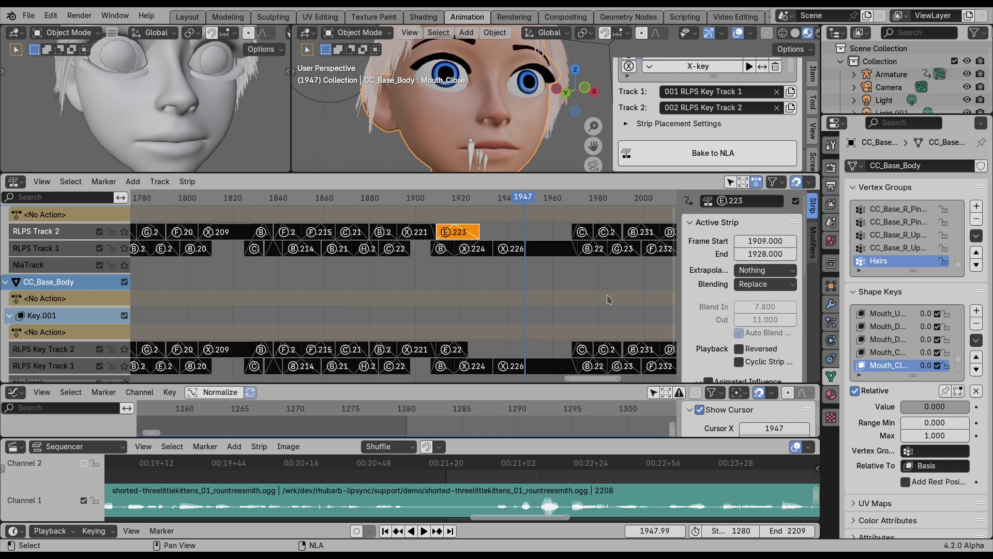
Select the matching E strips on RLPS Key Track 2 and RLPS Track 2, reapply Auto Blend In/Out, and set both ends to frame 1929.2
click(455, 351)
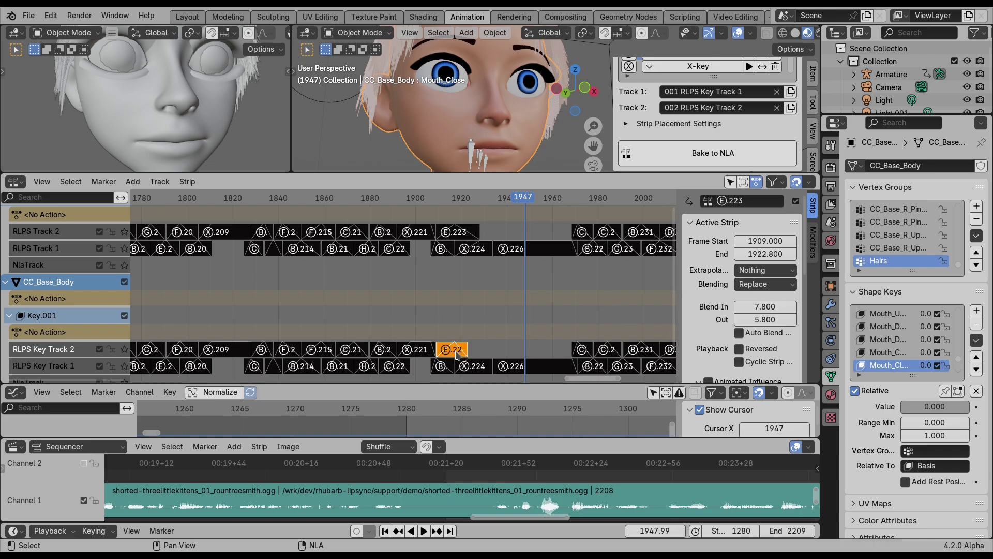
click(466, 232)
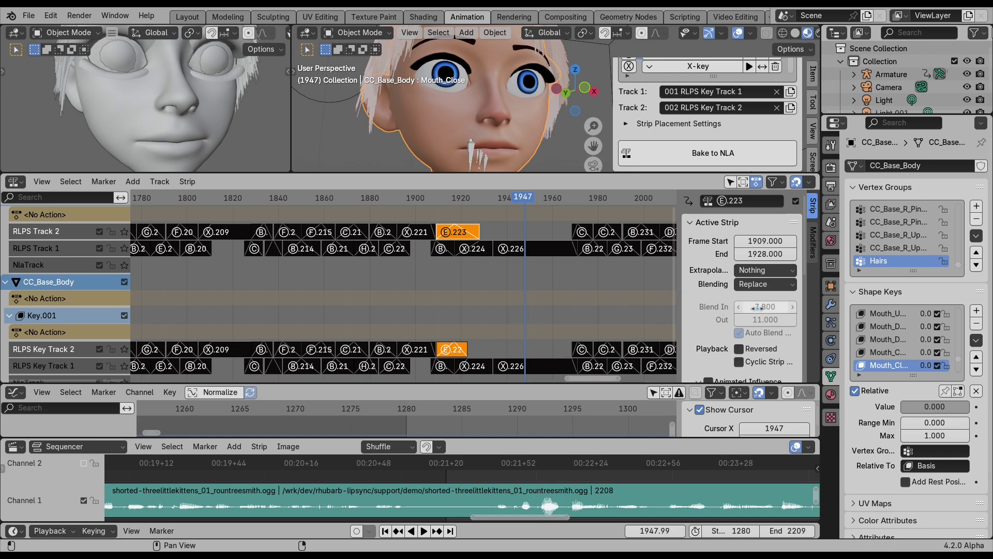
click(741, 337)
click(741, 337)
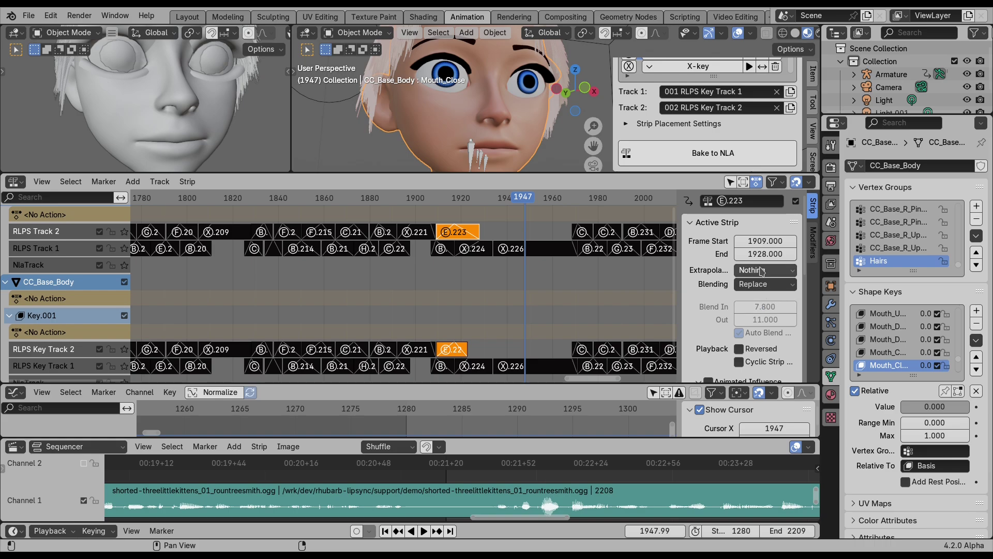
drag(764, 252, 766, 252)
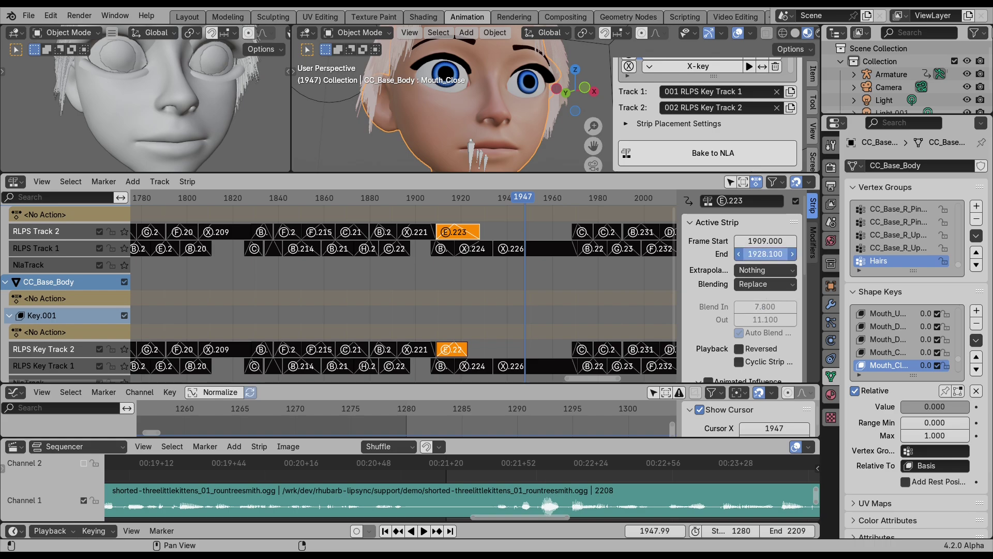
click(759, 254)
key(Return)
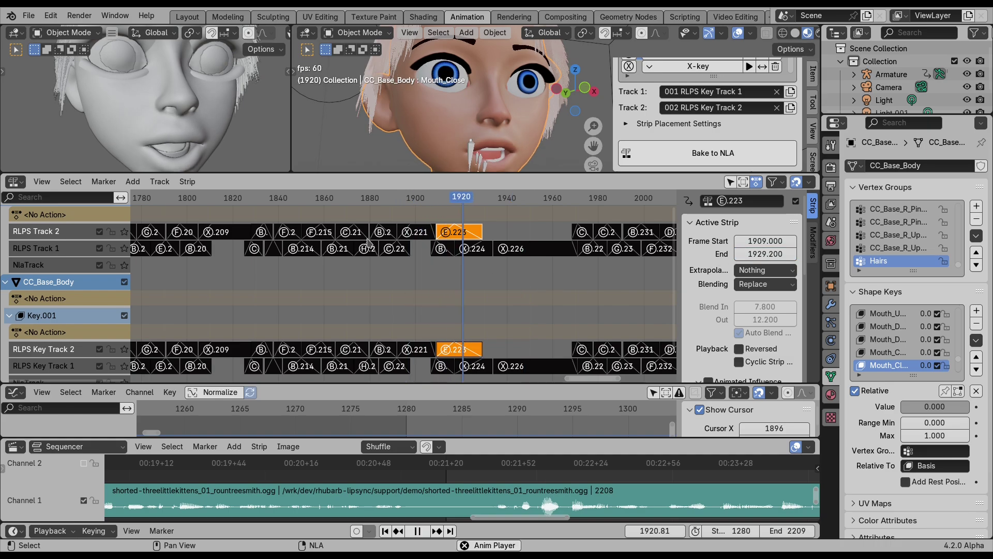
Replay the section from about frame 1833 to check the mouth movement through the extended E strips
click(263, 199)
key(space)
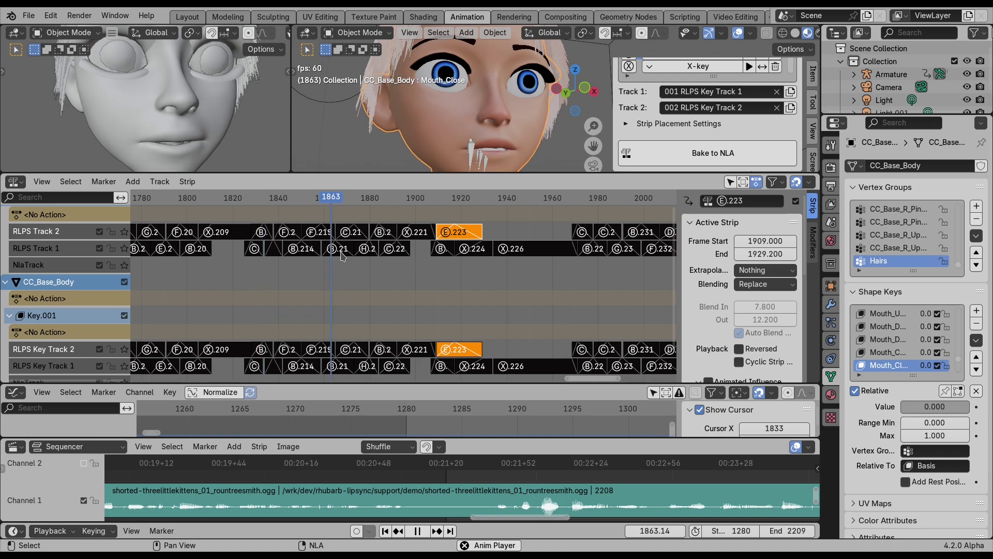
key(space)
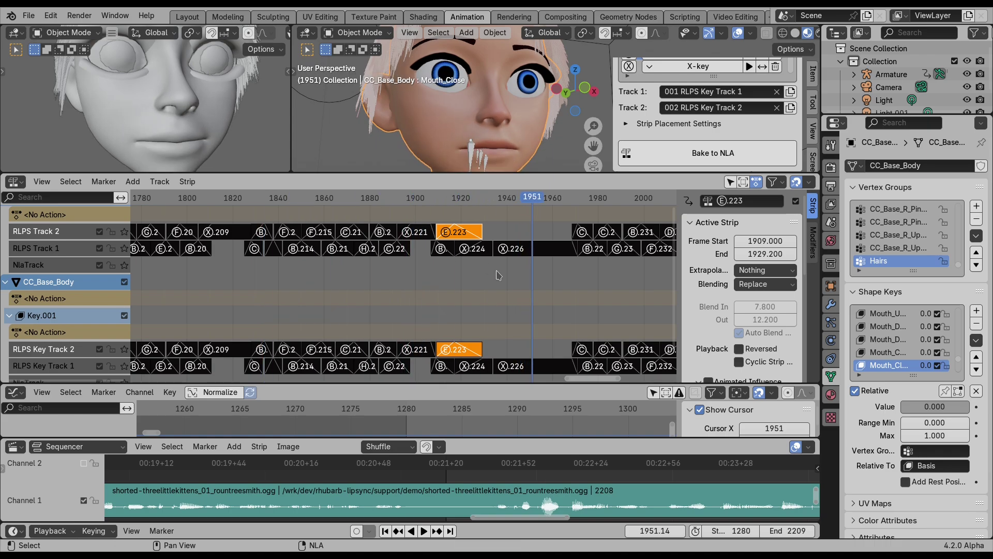
key(Home)
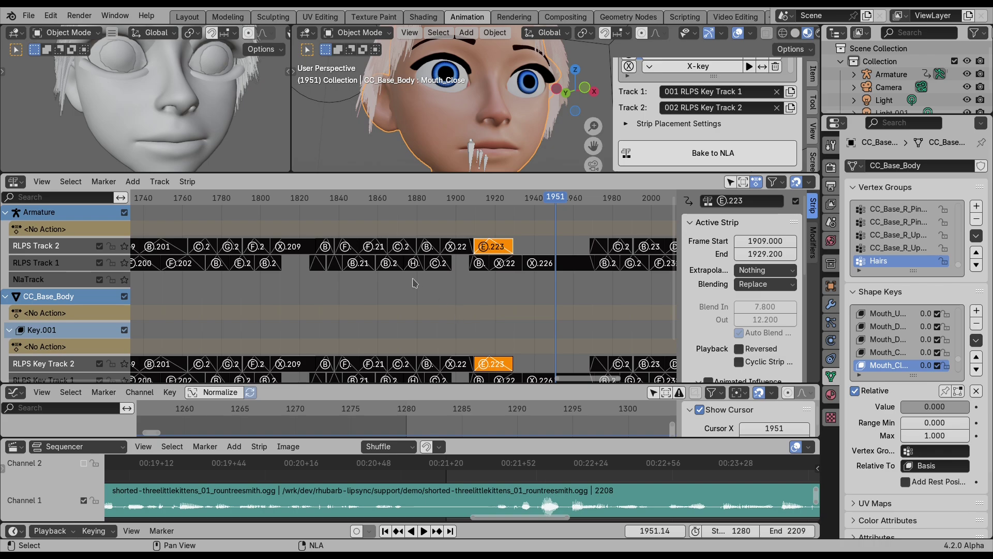